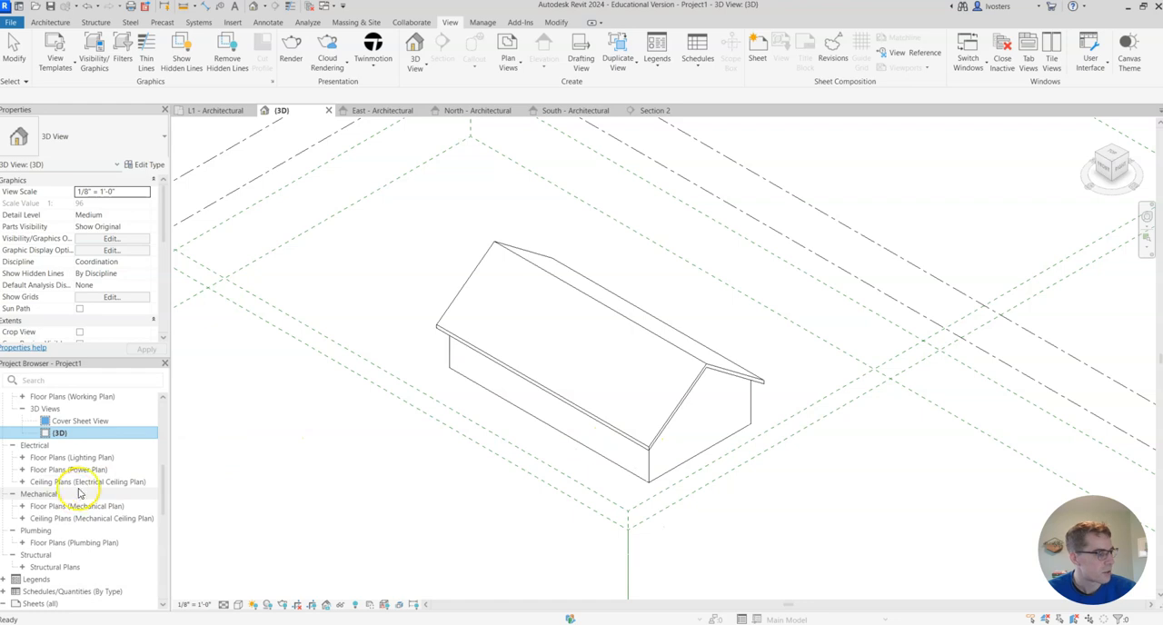
- Open the East - Architectural elevation view of the building
{"action": "scroll", "coordinate": [90, 473], "scroll_direction": "down", "scroll_amount": 2}
{"action": "scroll", "coordinate": [88, 464], "scroll_direction": "up", "scroll_amount": 8}
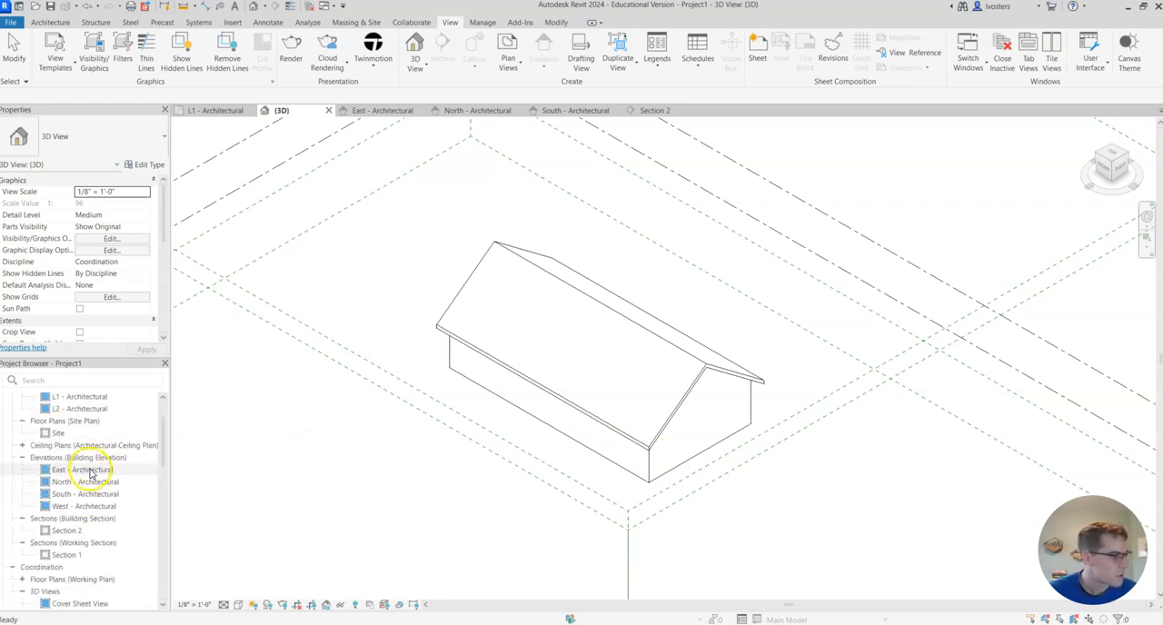
{"action": "double_click", "coordinate": [86, 469]}
{"action": "scroll", "coordinate": [803, 468], "scroll_direction": "up", "scroll_amount": 3}
{"action": "scroll", "coordinate": [776, 409], "scroll_direction": "down", "scroll_amount": 3}
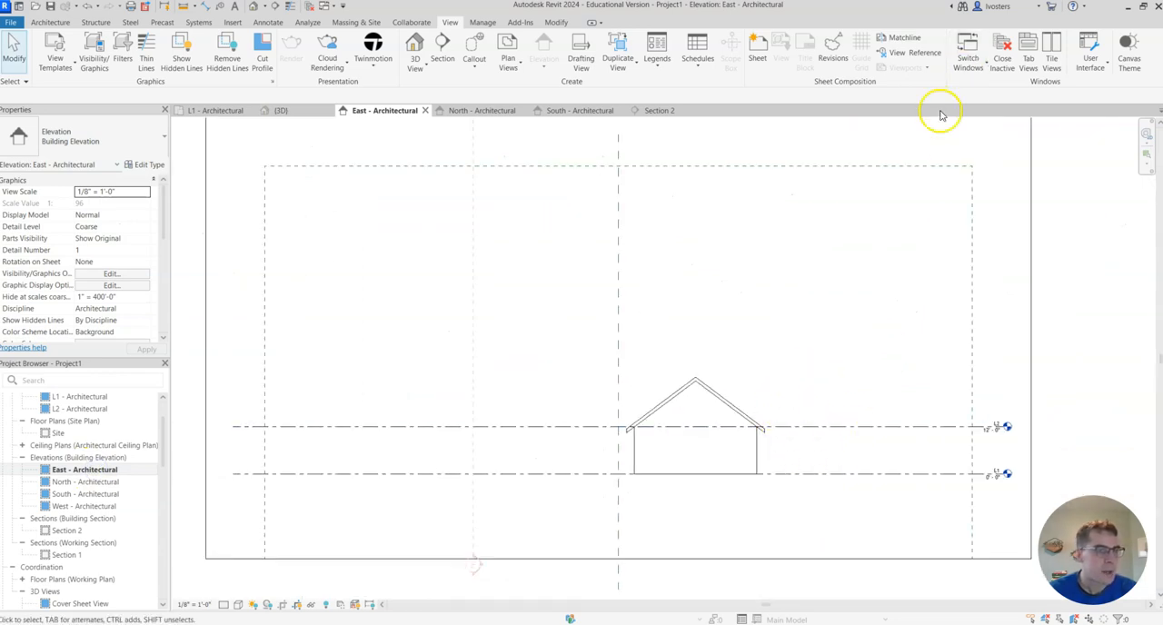
- Draw a new level line 10' below L1, with its ends aligned to the existing levels
{"action": "left_click", "coordinate": [50, 22]}
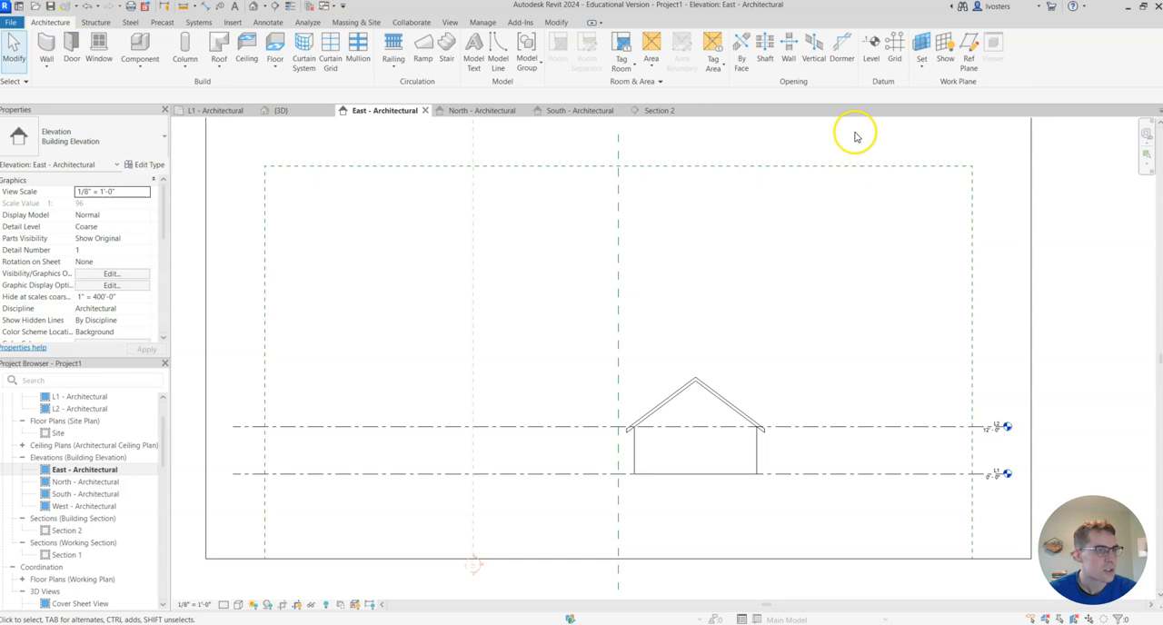
{"action": "left_click", "coordinate": [870, 53]}
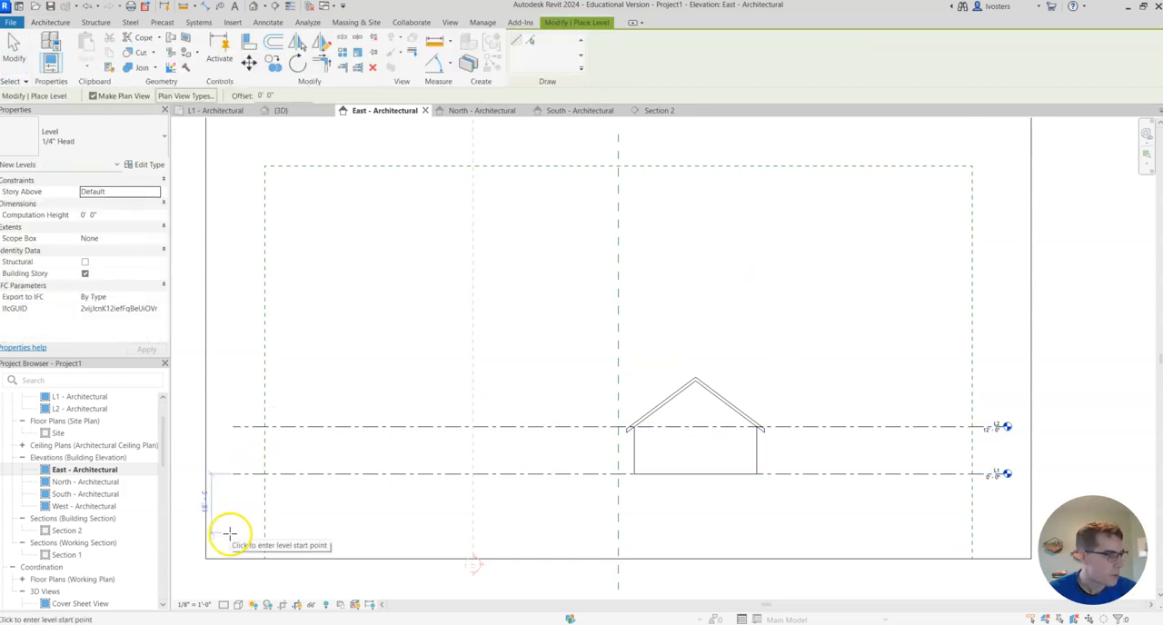
{"action": "scroll", "coordinate": [230, 522], "scroll_direction": "up", "scroll_amount": 2}
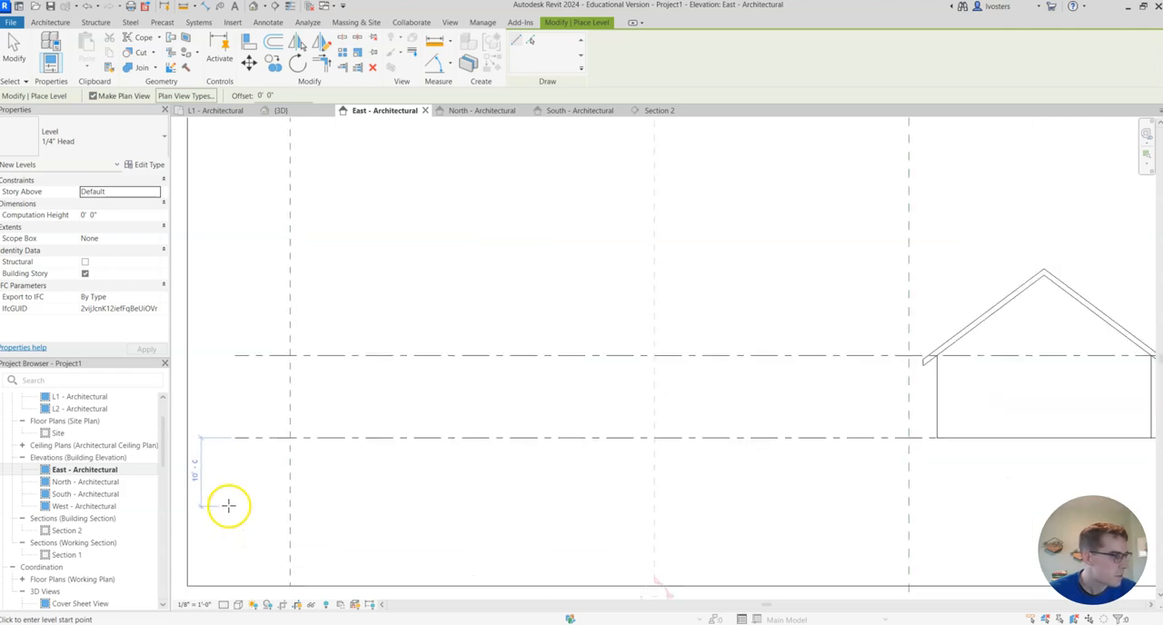
{"action": "left_click", "coordinate": [228, 506]}
{"action": "scroll", "coordinate": [579, 483], "scroll_direction": "down", "scroll_amount": 4}
{"action": "scroll", "coordinate": [690, 483], "scroll_direction": "up", "scroll_amount": 3}
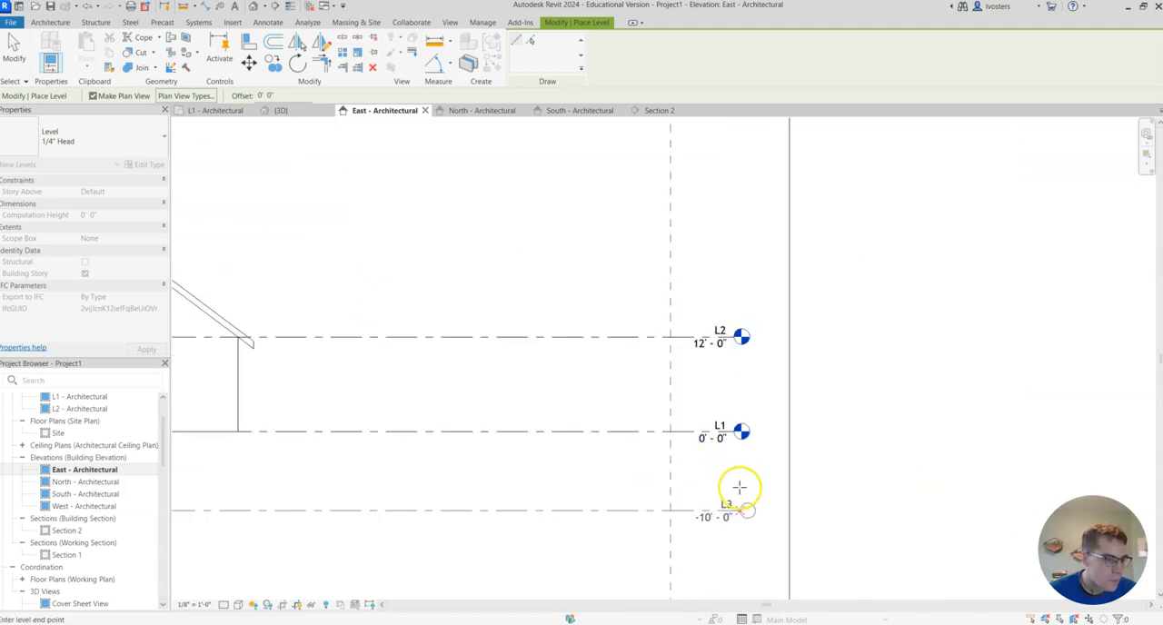
{"action": "left_click", "coordinate": [732, 493]}
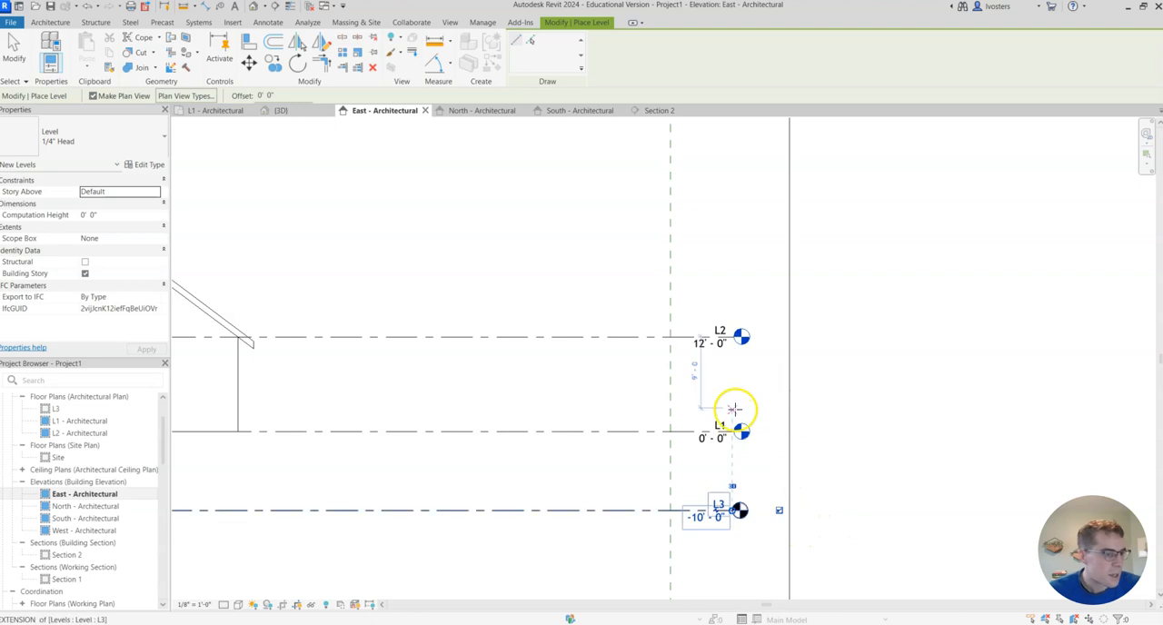
{"action": "key", "text": "Escape"}
{"action": "key", "text": "Escape"}
{"action": "left_click", "coordinate": [718, 513]}
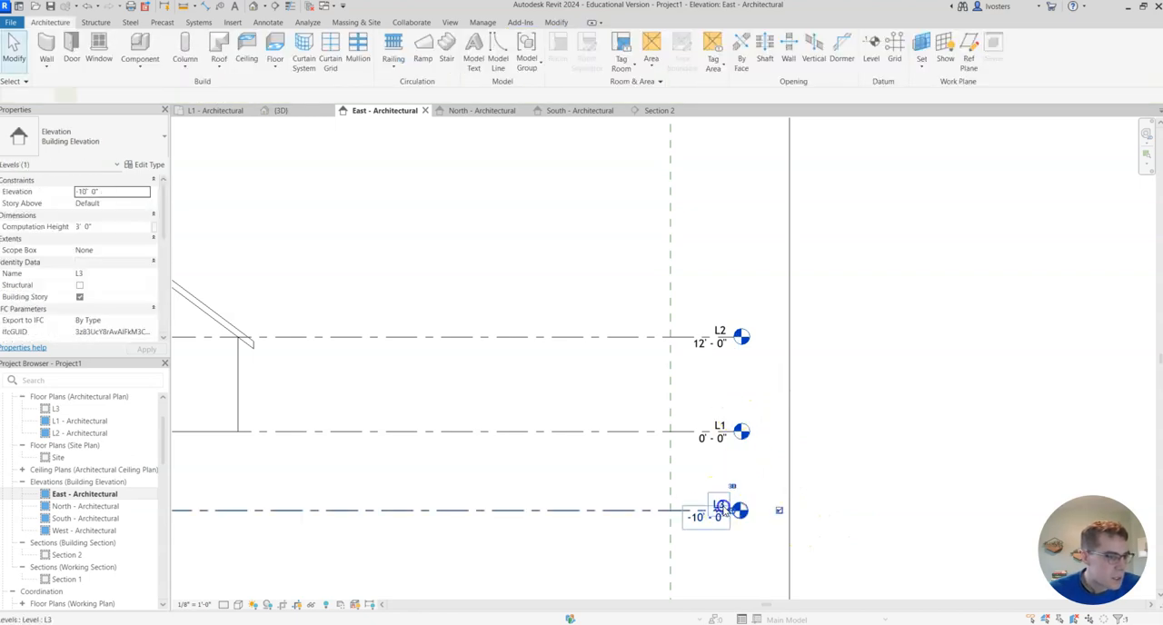
{"action": "left_click_drag", "start_coordinate": [718, 513], "coordinate": [724, 531]}
{"action": "key", "text": "ctrl+z"}
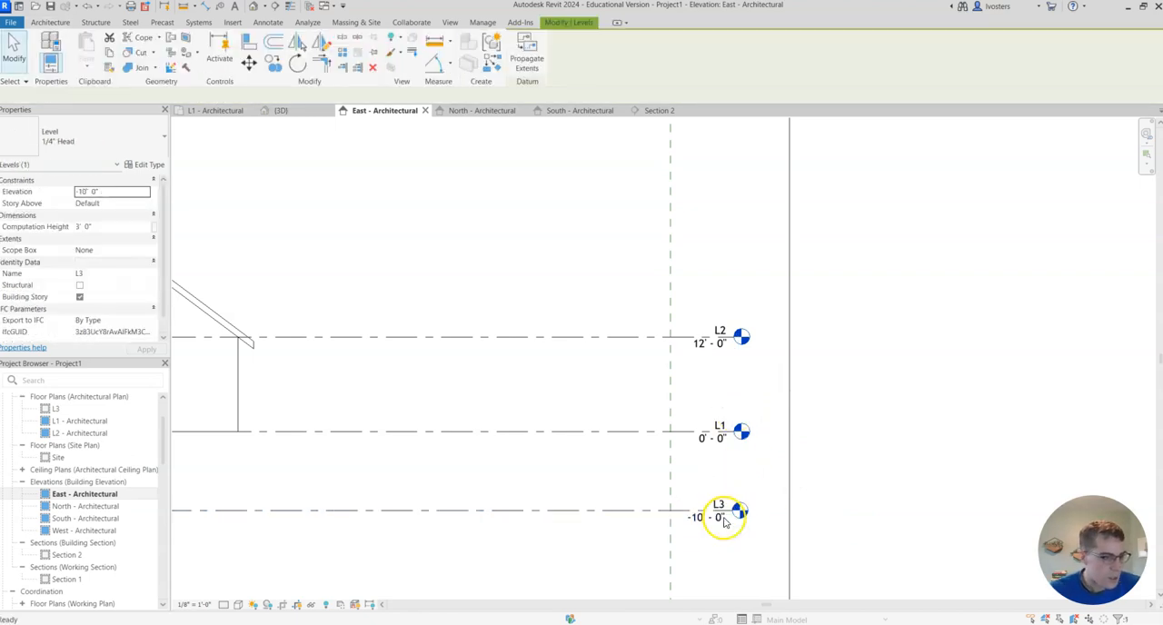
{"action": "left_click", "coordinate": [716, 509]}
{"action": "left_click", "coordinate": [718, 506]}
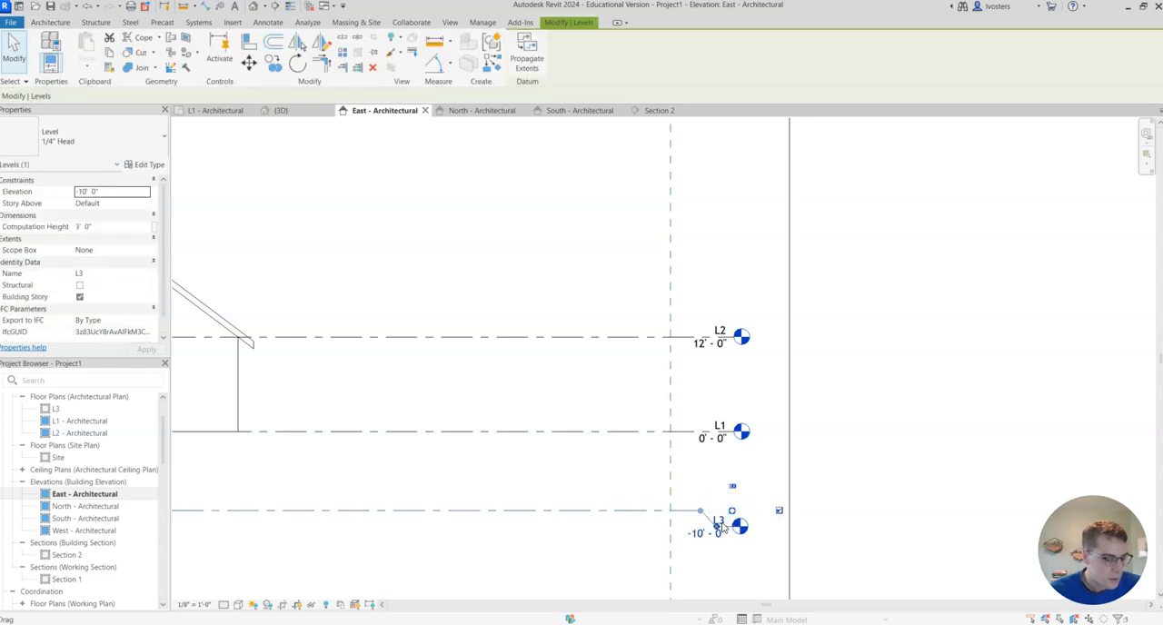
{"action": "key", "text": "ctrl+z"}
{"action": "scroll", "coordinate": [721, 505], "scroll_direction": "up", "scroll_amount": 4}
{"action": "left_click", "coordinate": [721, 503]}
{"action": "key", "text": "Escape"}
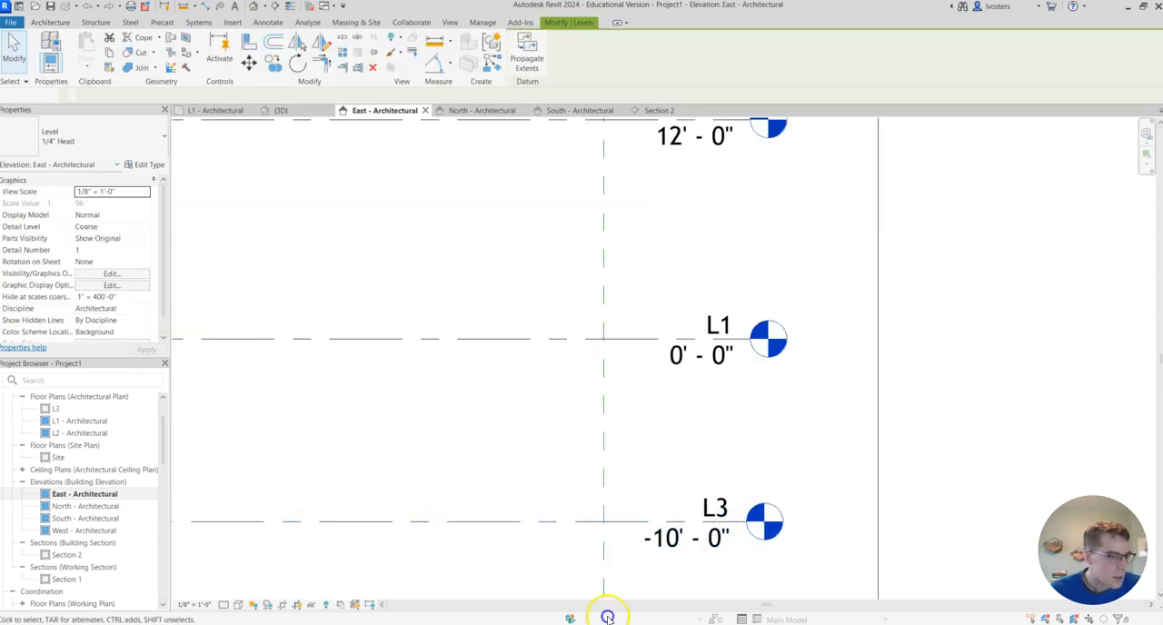
- Rename level L3 as Basement and rename its corresponding views too
{"action": "double_click", "coordinate": [718, 509]}
{"action": "type", "text": "Basement"}
{"action": "key", "text": "Return"}
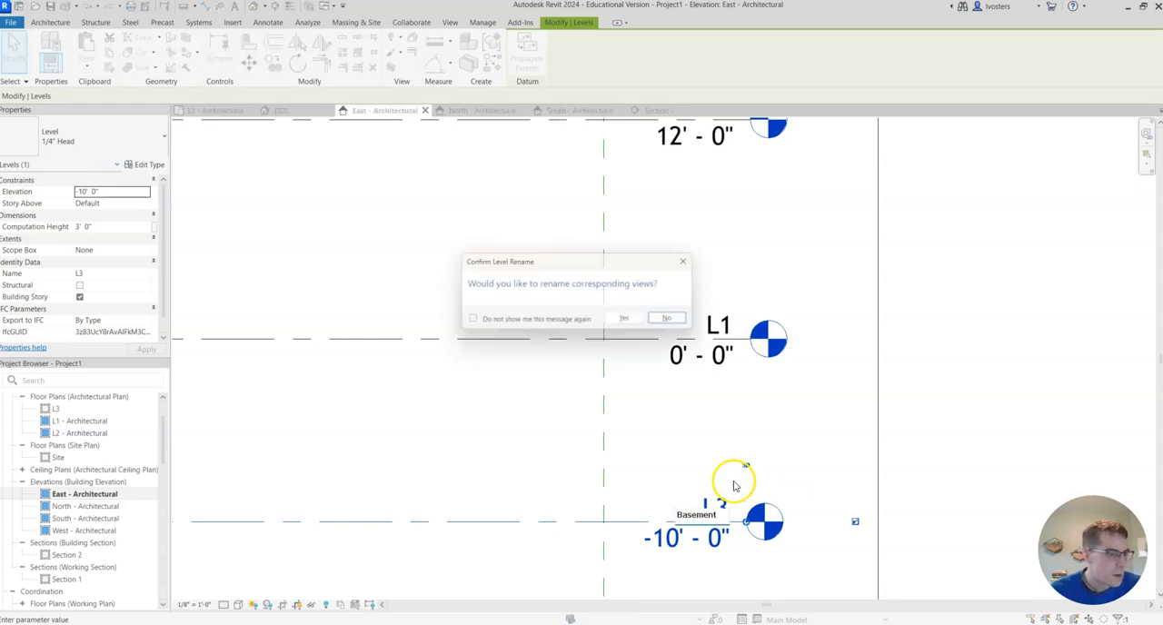
{"action": "left_click", "coordinate": [634, 328]}
{"action": "scroll", "coordinate": [808, 391], "scroll_direction": "down", "scroll_amount": 2}
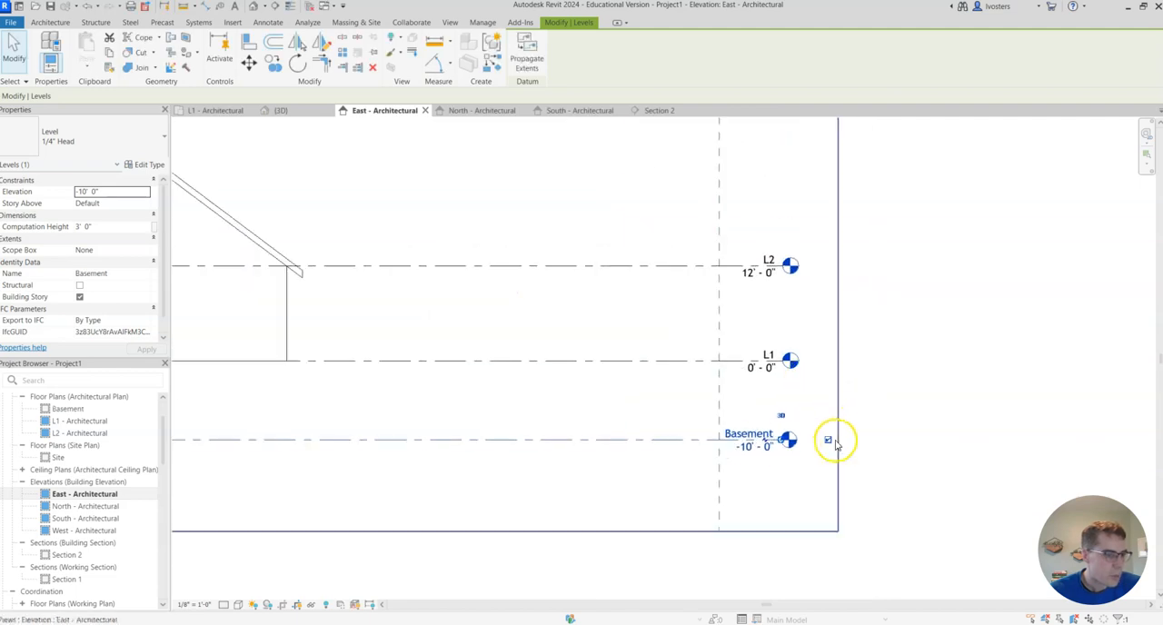
{"action": "double_click", "coordinate": [753, 451]}
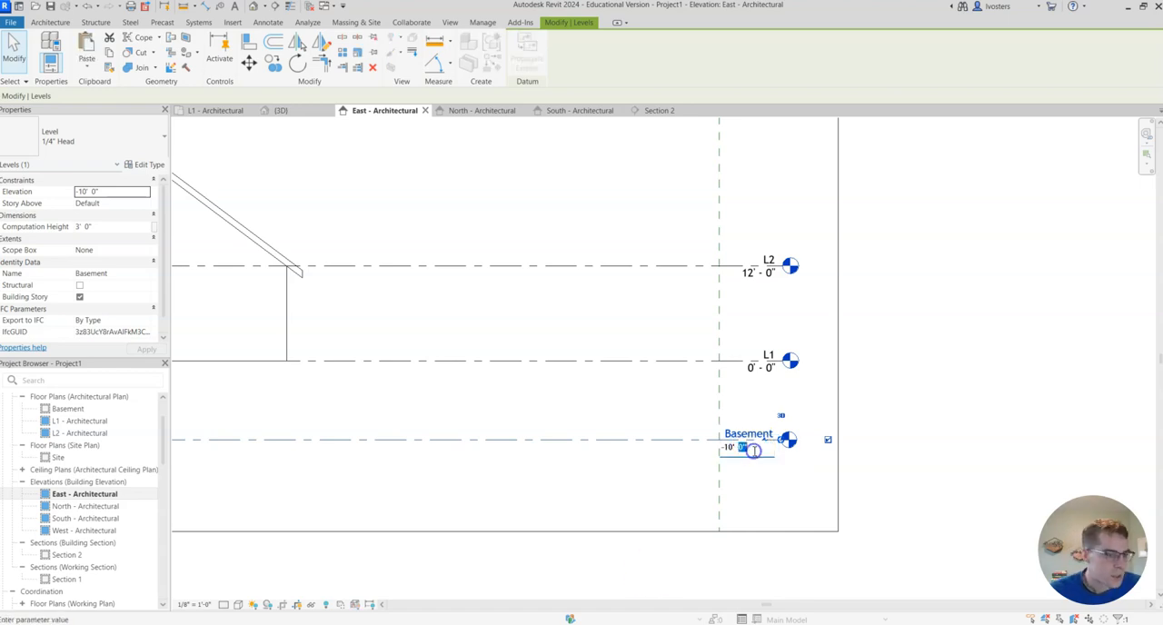
{"action": "key", "text": "Escape"}
{"action": "scroll", "coordinate": [809, 426], "scroll_direction": "down", "scroll_amount": 3}
{"action": "middle_click_drag", "start_coordinate": [506, 408], "coordinate": [660, 420]}
{"action": "scroll", "coordinate": [662, 410], "scroll_direction": "down", "scroll_amount": 1}
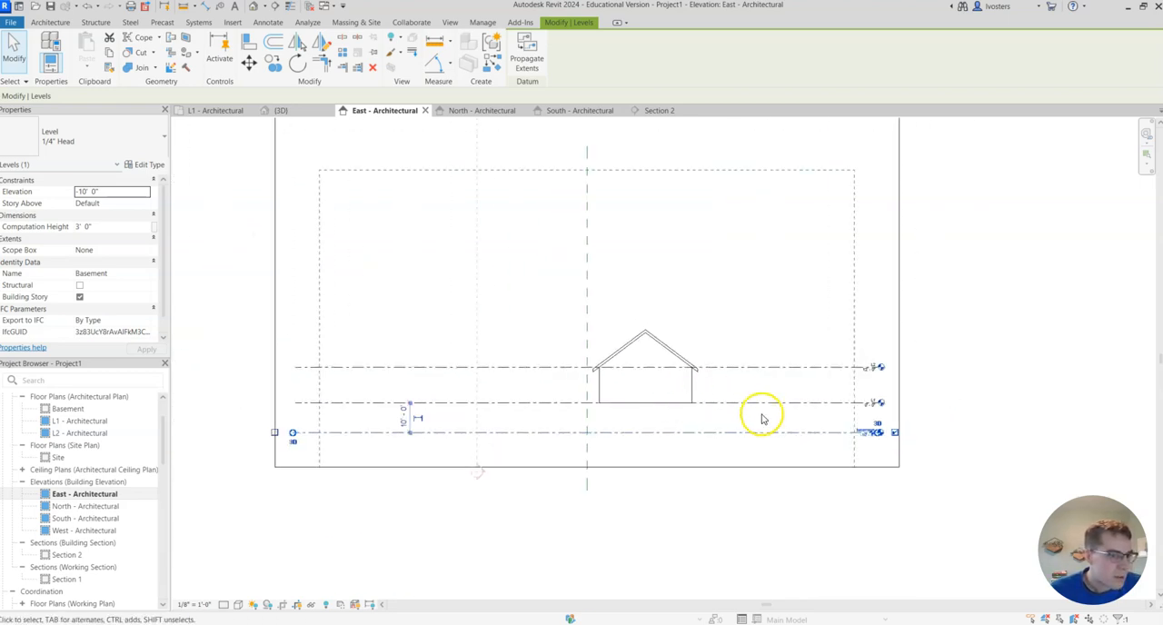
{"action": "scroll", "coordinate": [758, 412], "scroll_direction": "up", "scroll_amount": 3}
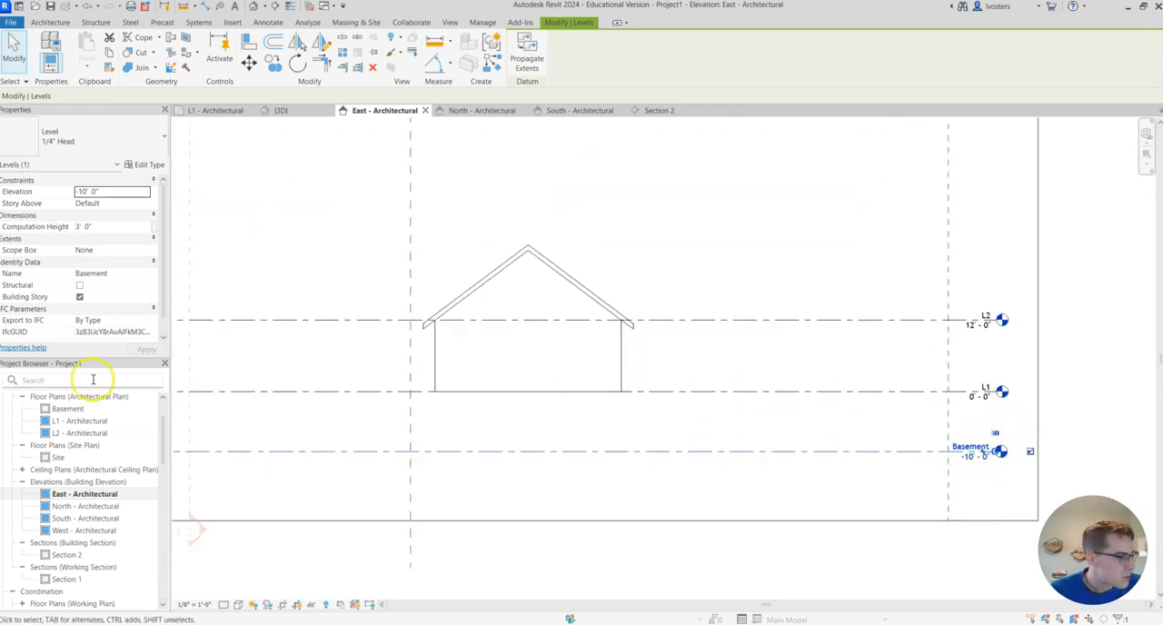
- Open the L1 - Architectural floor plan and start a structural wall using the Foundation - 10" Concrete type
{"action": "double_click", "coordinate": [82, 421]}
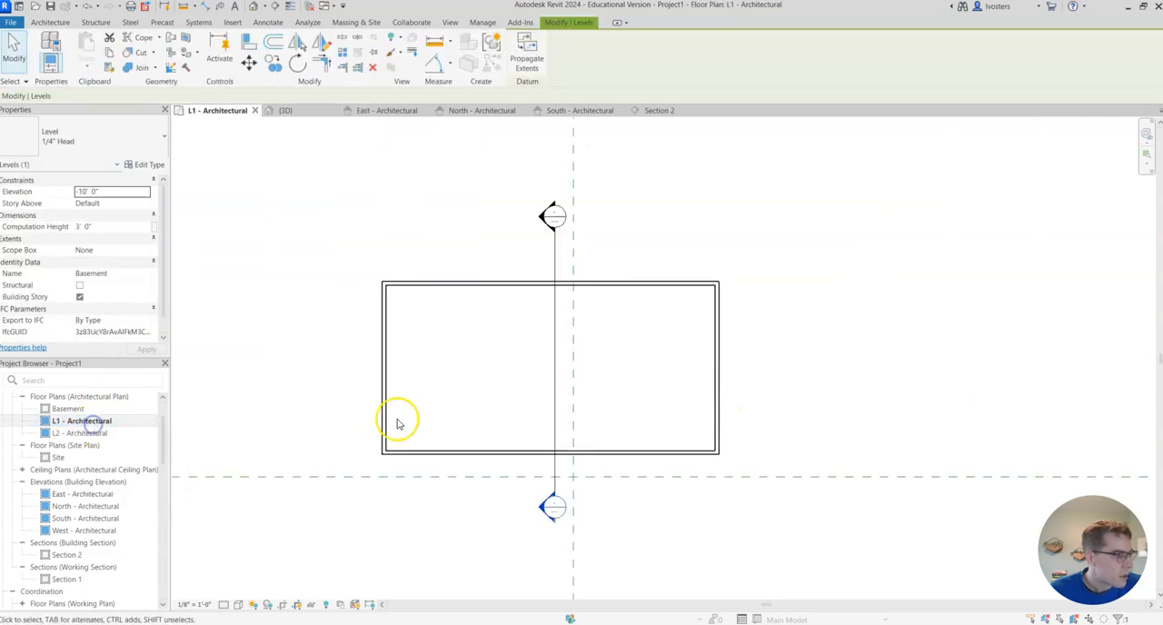
{"action": "middle_click_drag", "start_coordinate": [656, 370], "coordinate": [742, 385]}
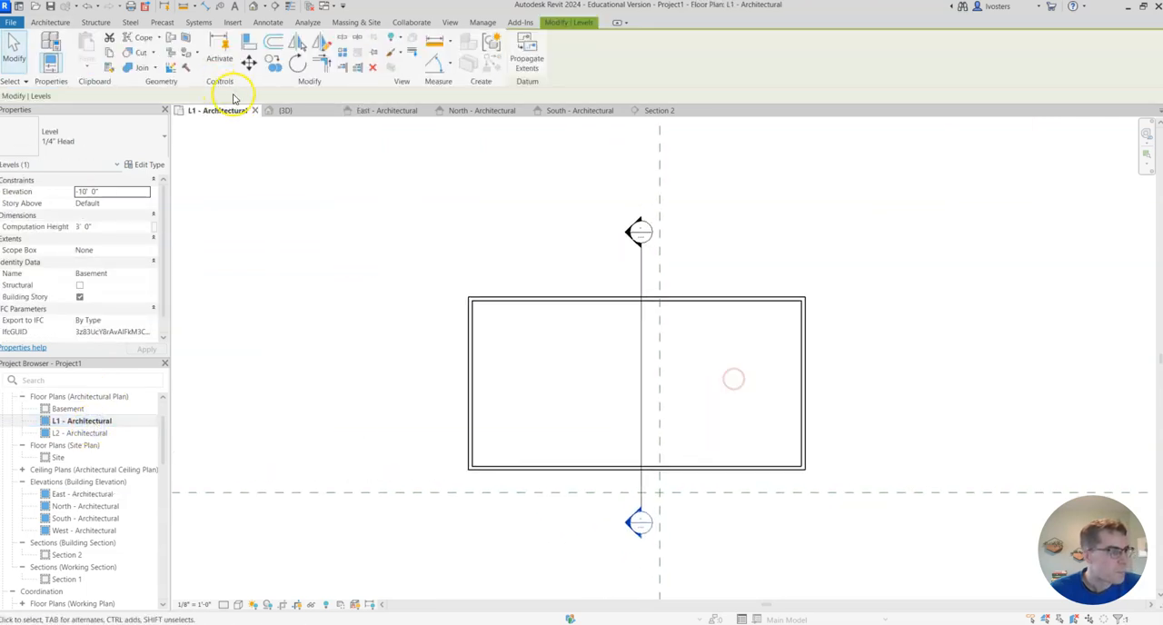
{"action": "left_click", "coordinate": [55, 24]}
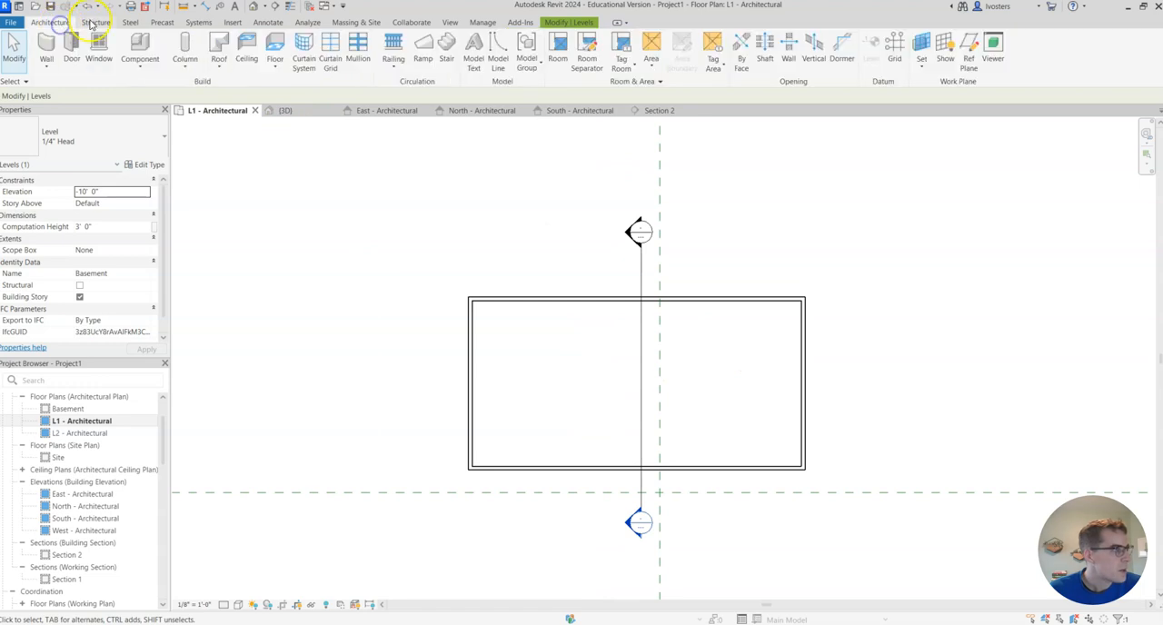
{"action": "left_click", "coordinate": [96, 22]}
{"action": "left_click", "coordinate": [70, 67]}
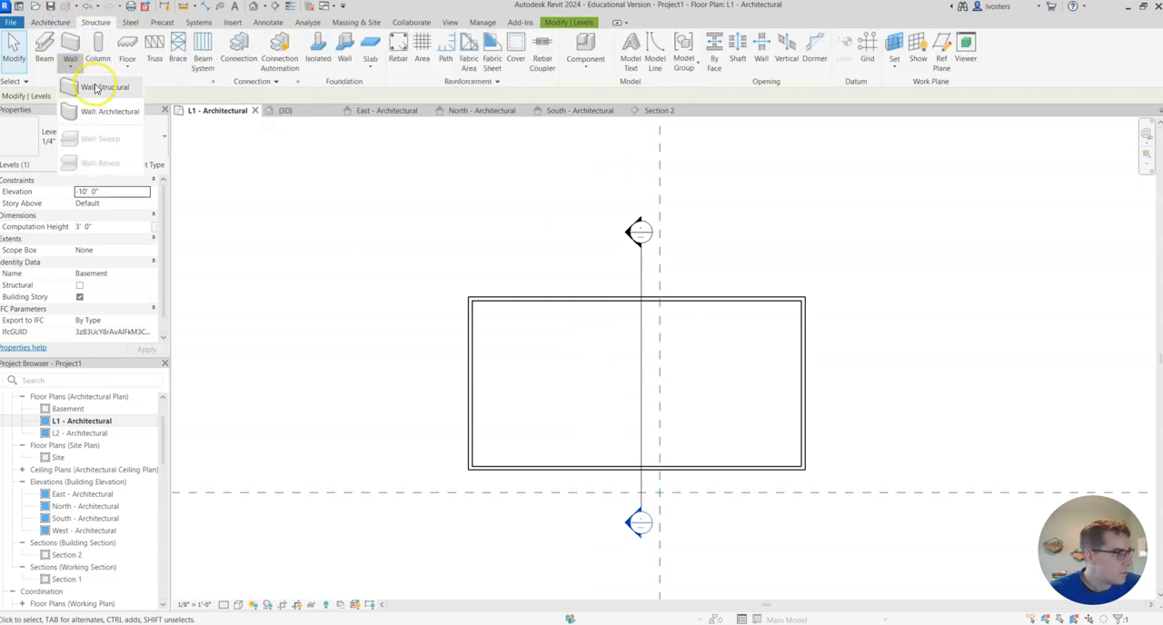
{"action": "left_click", "coordinate": [100, 86]}
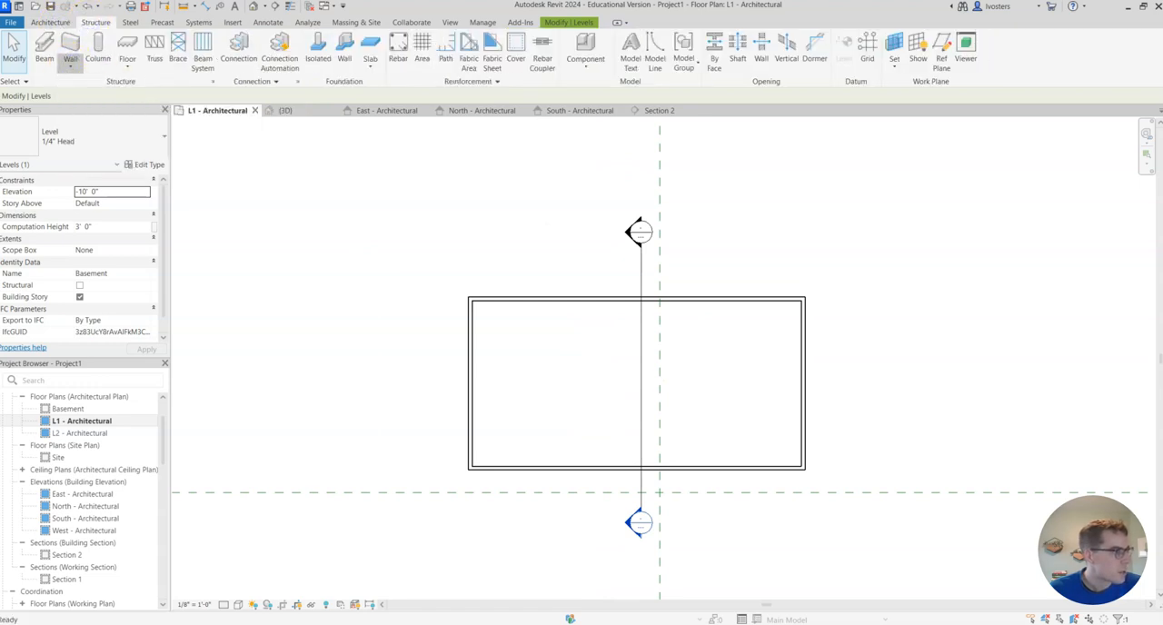
{"action": "left_click", "coordinate": [152, 143]}
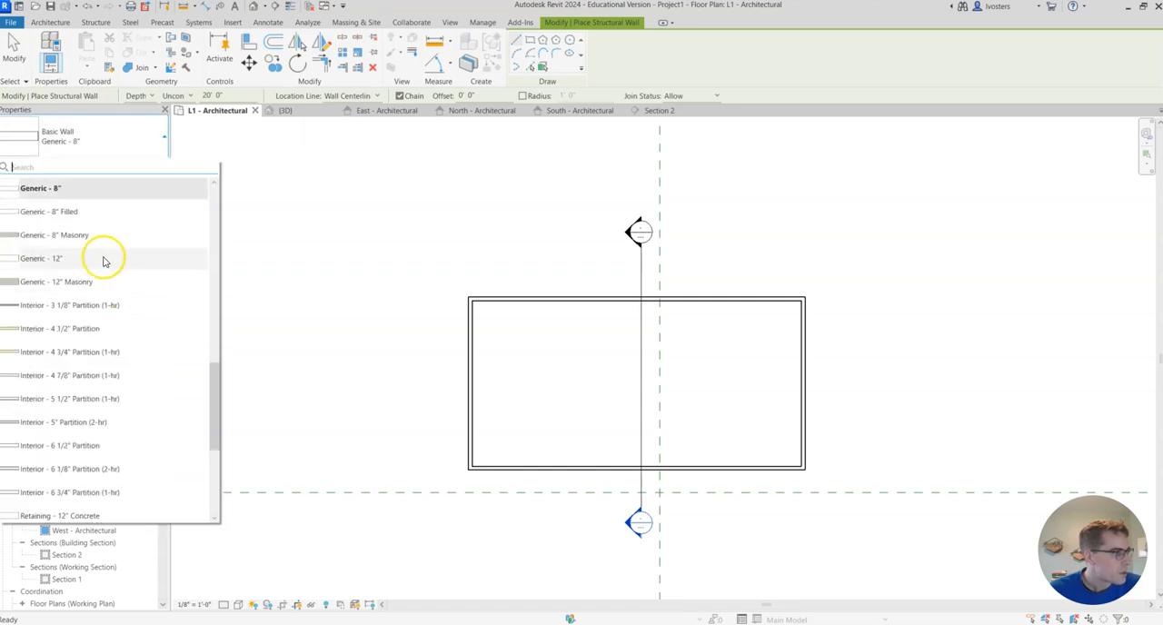
{"action": "scroll", "coordinate": [108, 259], "scroll_direction": "down", "scroll_amount": 3}
{"action": "scroll", "coordinate": [127, 309], "scroll_direction": "up", "scroll_amount": 5}
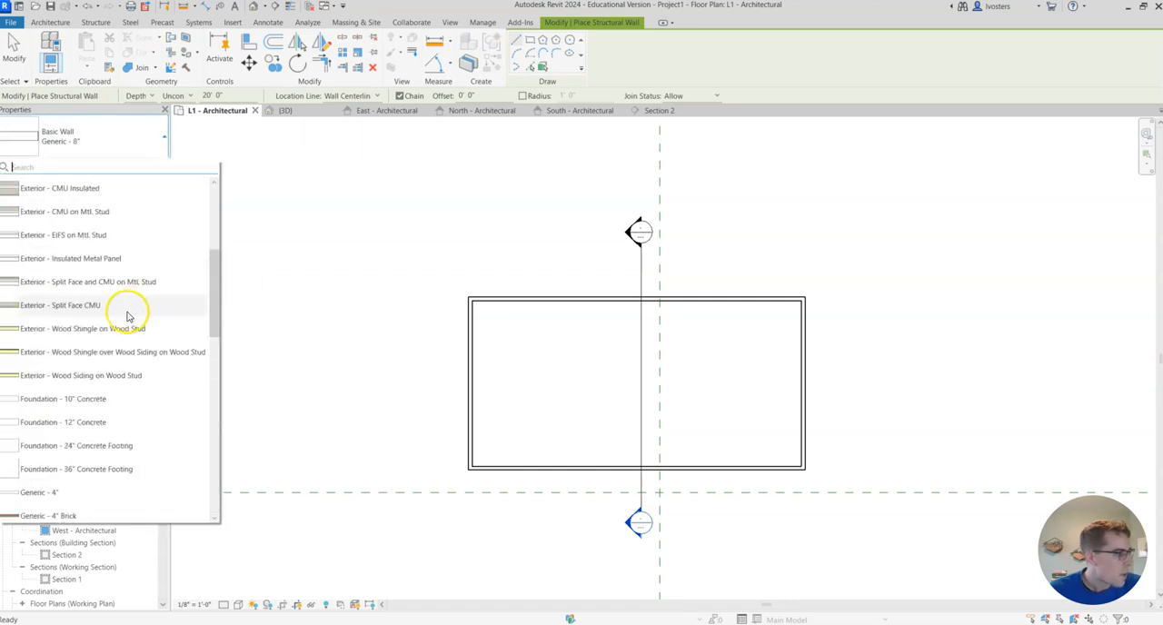
{"action": "scroll", "coordinate": [130, 418], "scroll_direction": "down", "scroll_amount": 2}
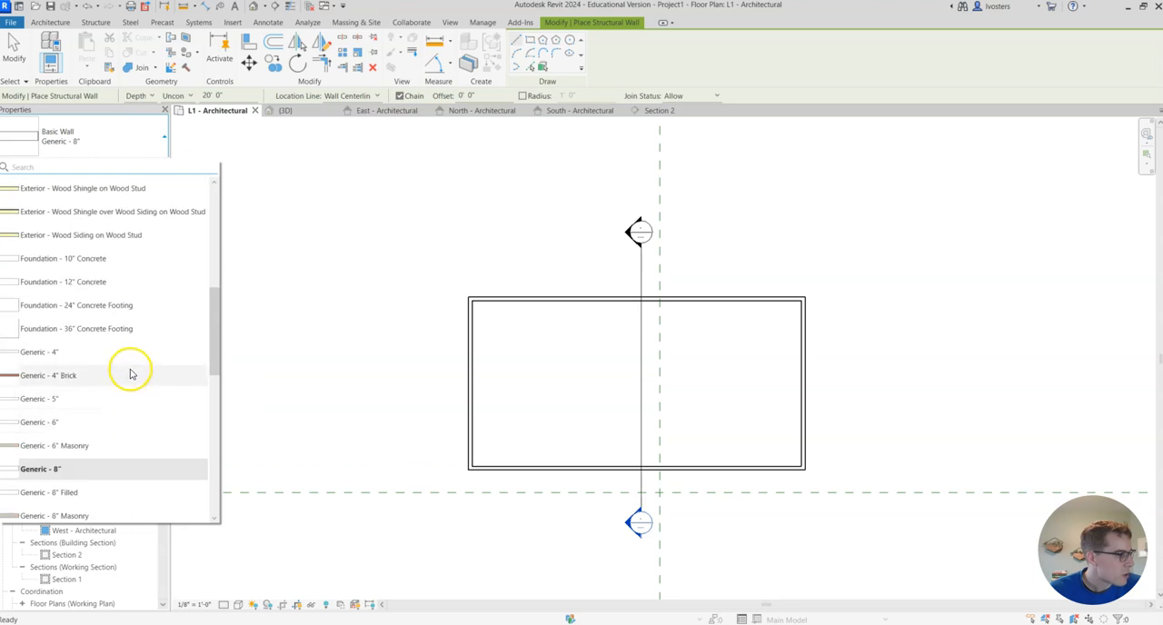
{"action": "left_click", "coordinate": [116, 261]}
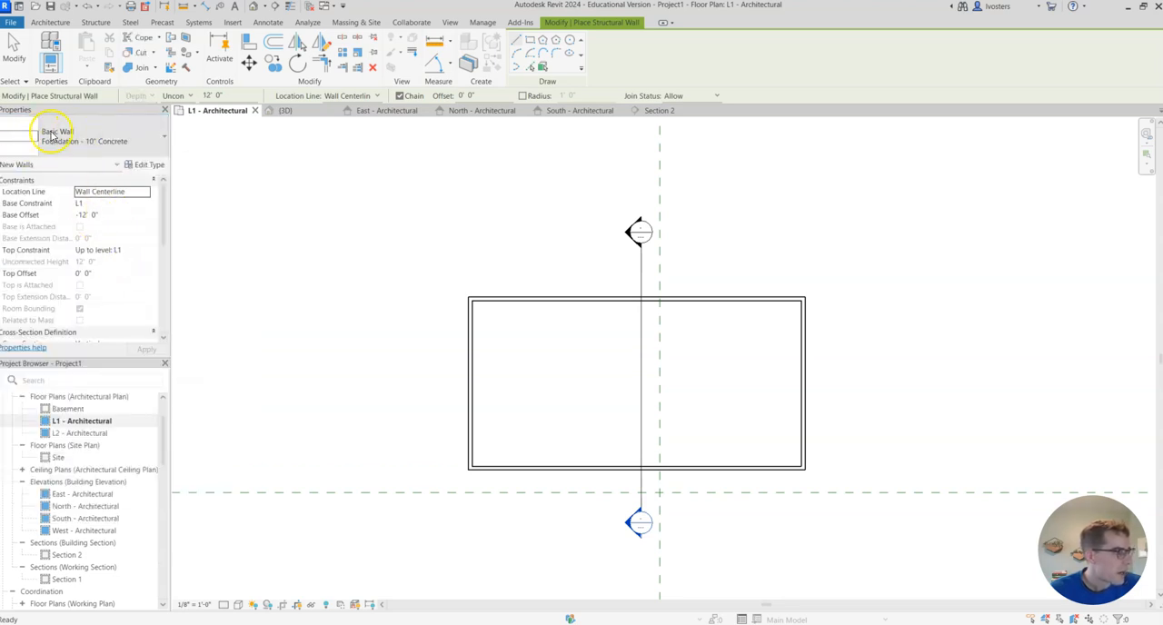
- Duplicate the 10" concrete foundation wall type under the name Foundation - 8" Concrete
{"action": "left_click", "coordinate": [145, 167]}
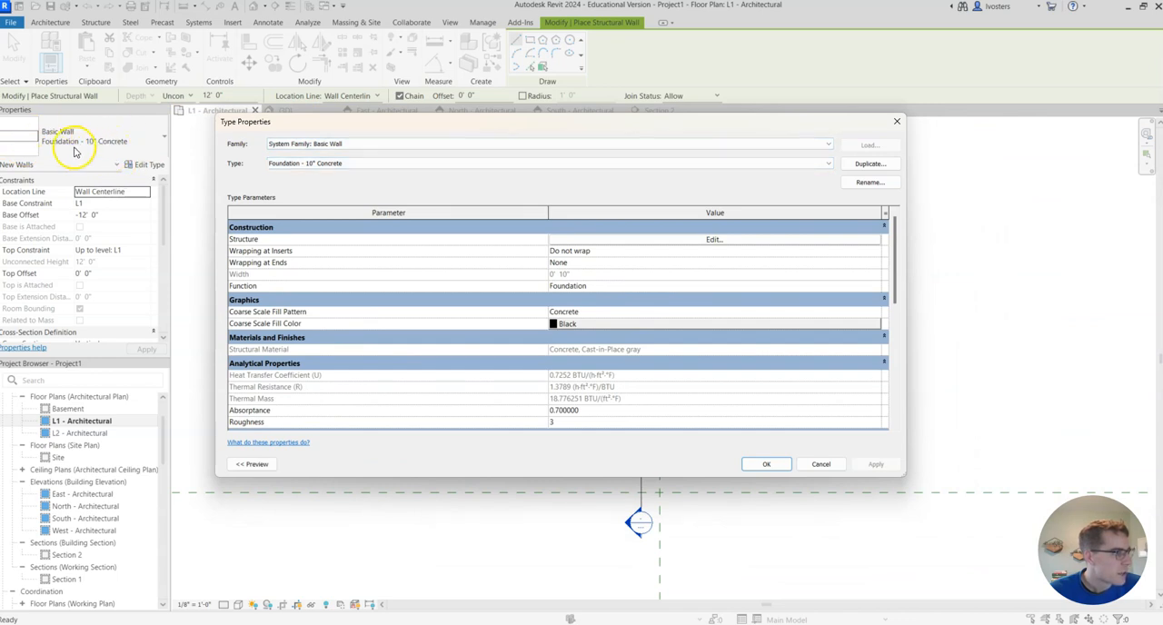
{"action": "left_click", "coordinate": [870, 163]}
{"action": "left_click", "coordinate": [596, 289]}
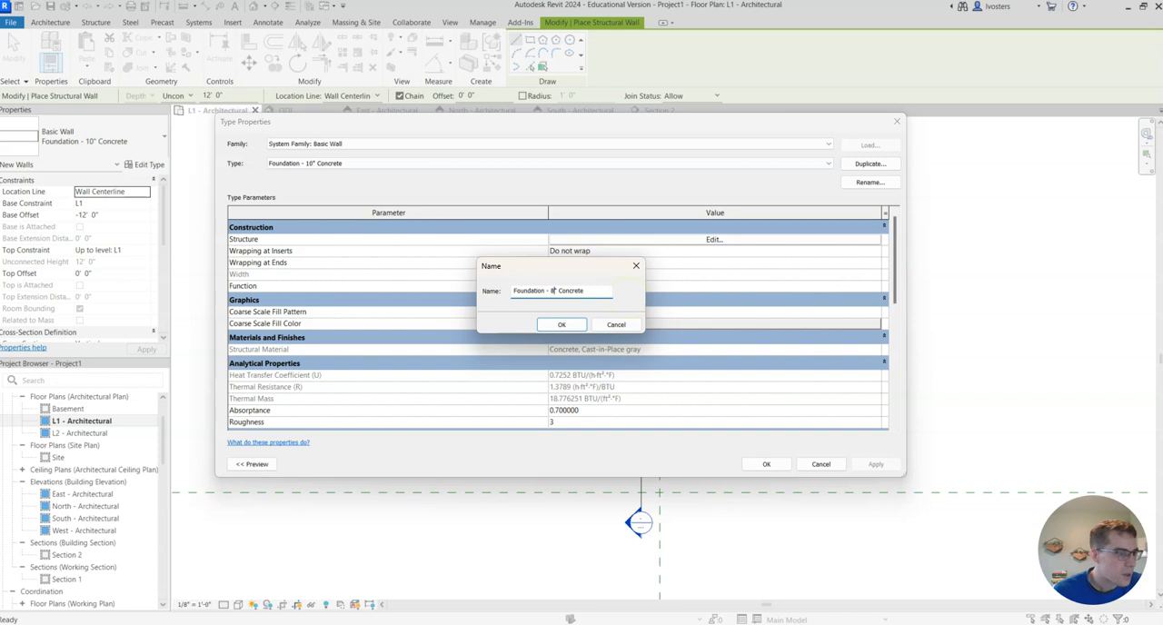
{"action": "left_click", "coordinate": [562, 326]}
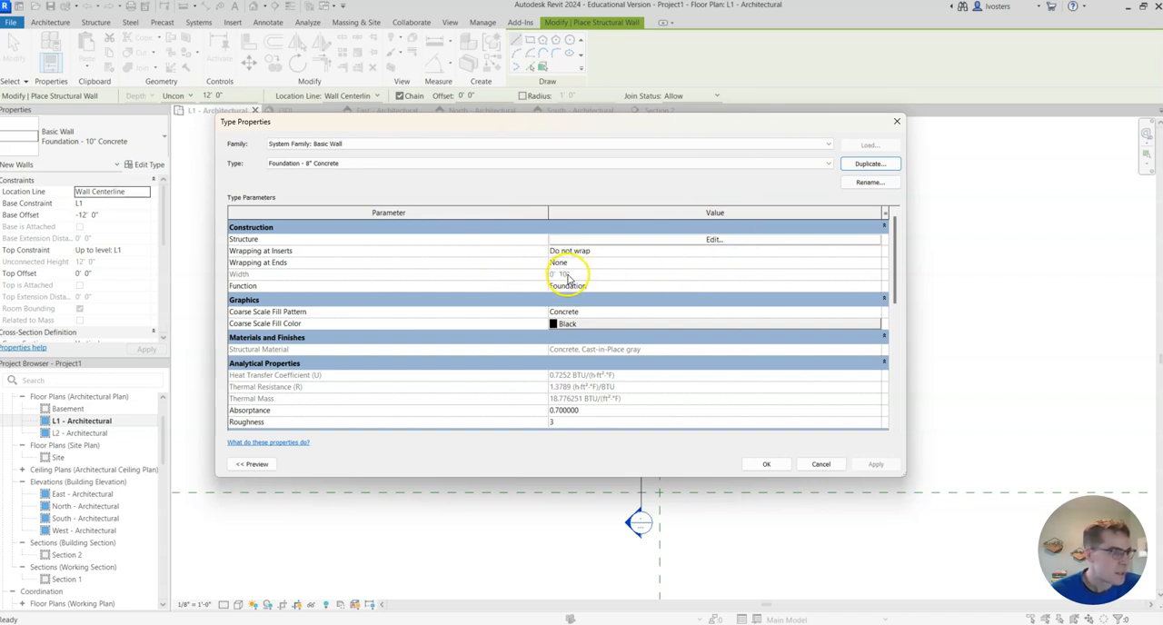
- Set the structure layer thickness of the new foundation wall type to 8" and apply the type
{"action": "left_click", "coordinate": [714, 240]}
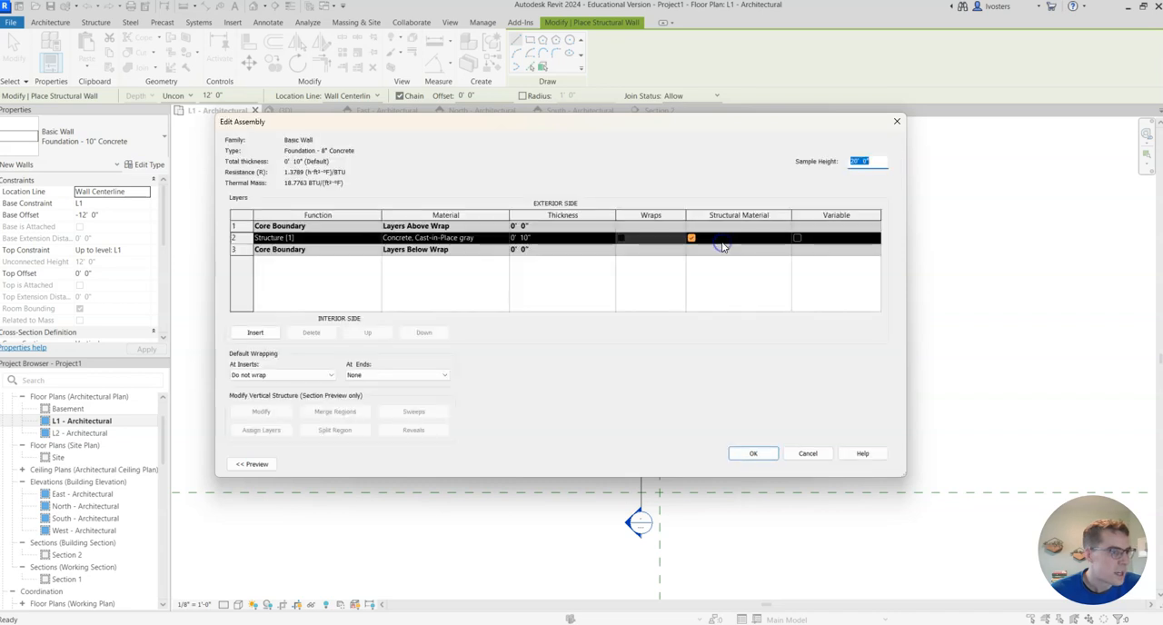
{"action": "left_click", "coordinate": [525, 239]}
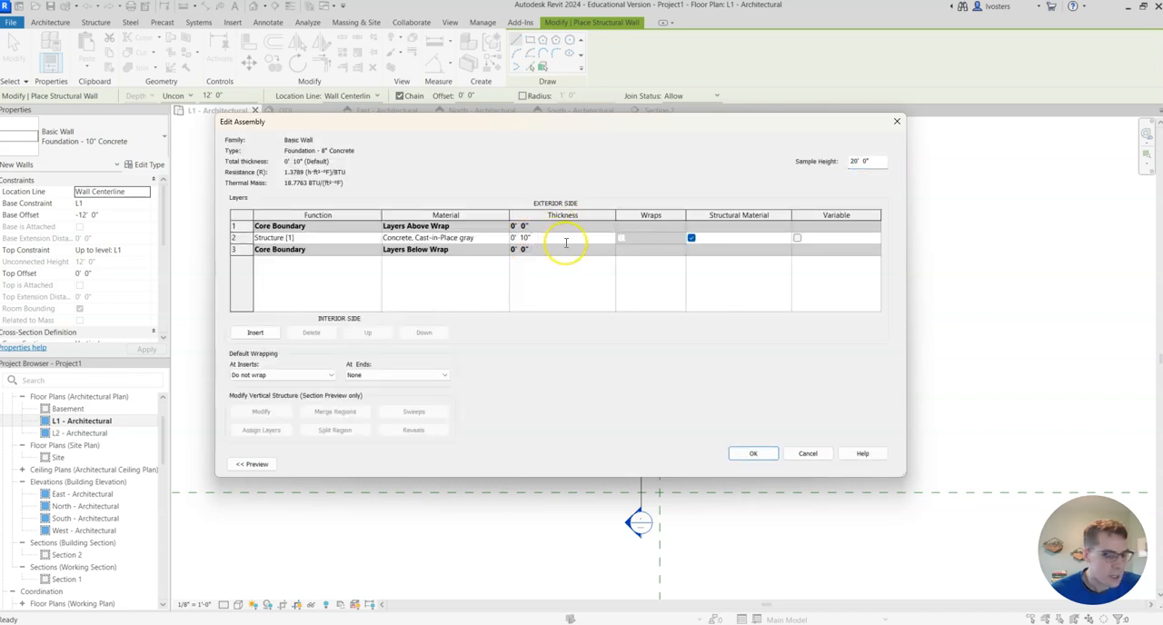
{"action": "left_click", "coordinate": [755, 454]}
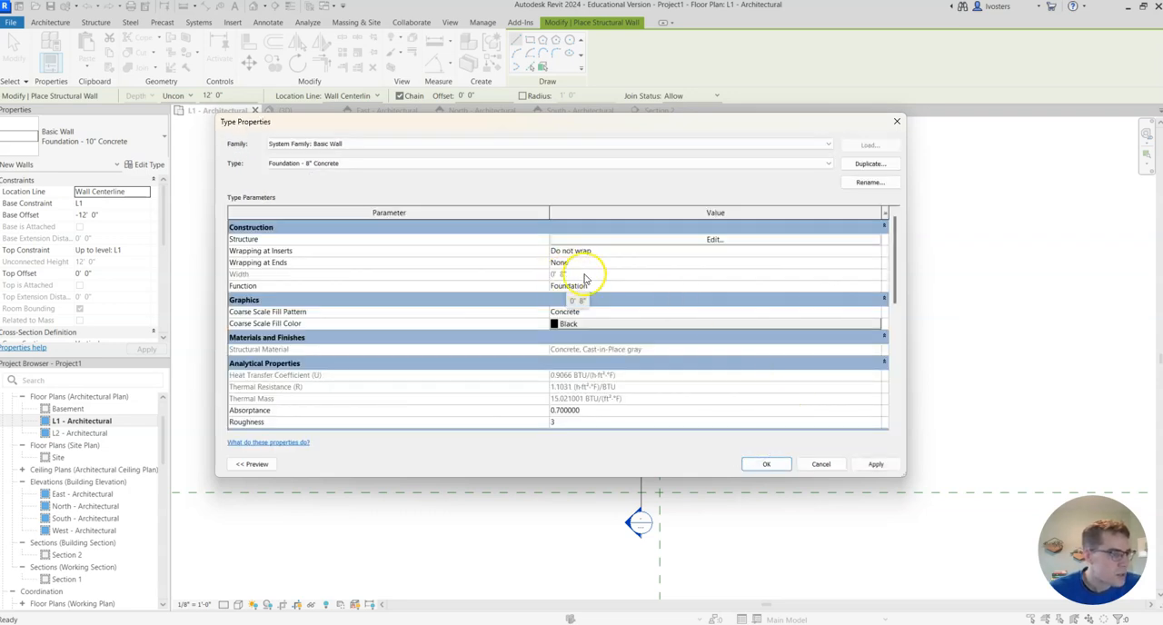
{"action": "left_click", "coordinate": [774, 464]}
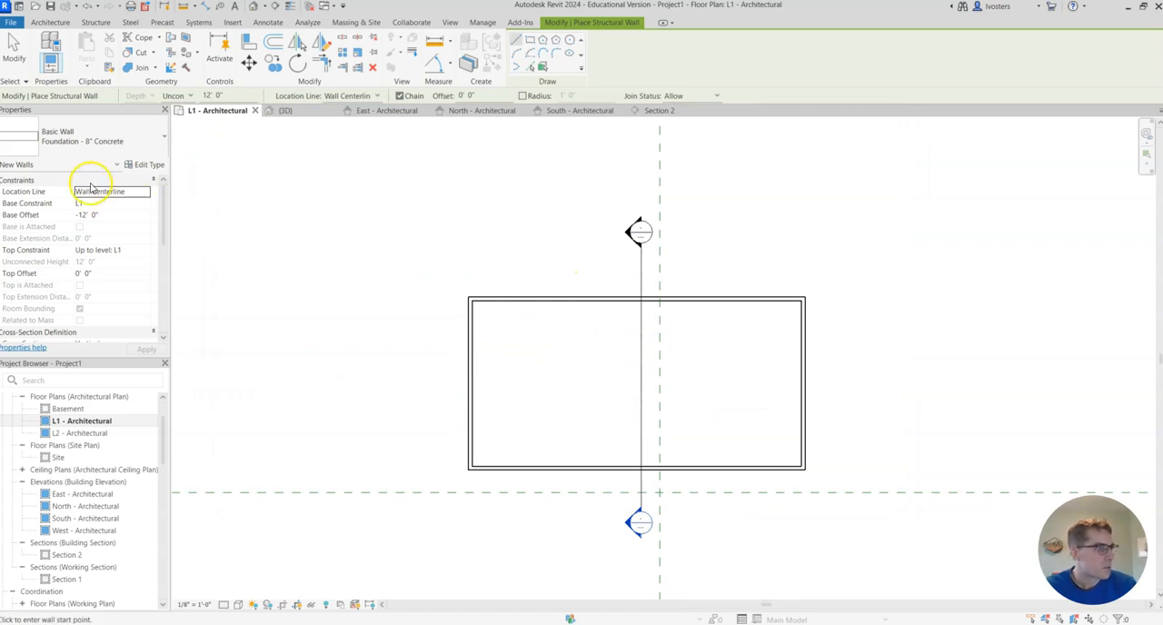
- Place Foundation - 8" Concrete walls along the outer edges of all four exterior walls, using Pick Lines with location line Finish Face: Exterior
{"action": "left_click", "coordinate": [144, 195]}
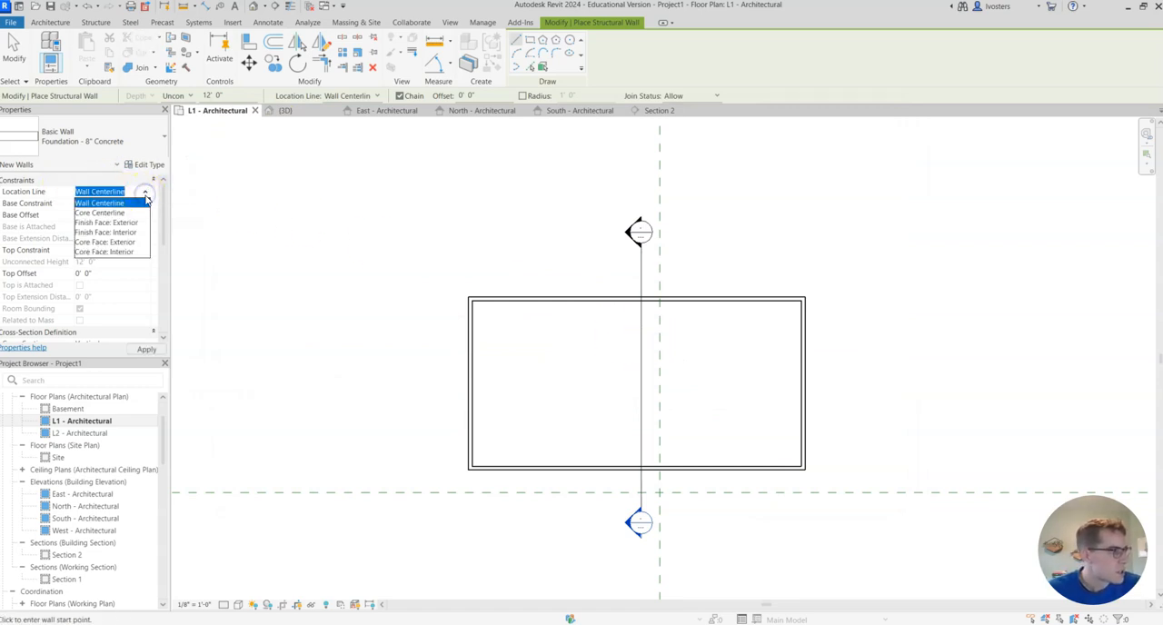
{"action": "left_click", "coordinate": [115, 223]}
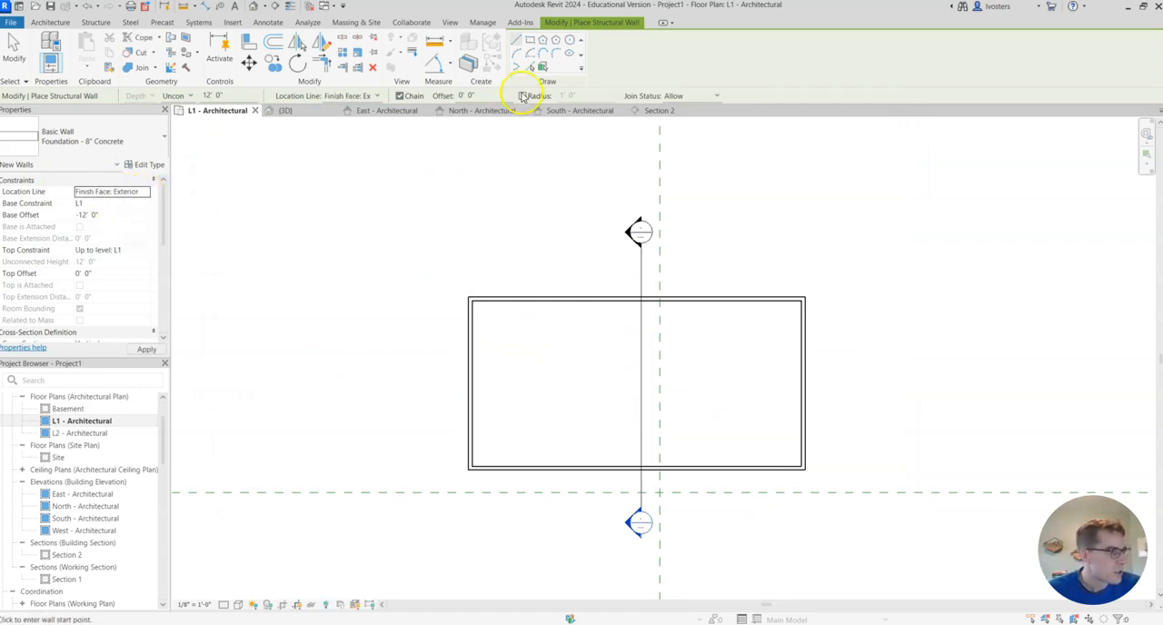
{"action": "left_click", "coordinate": [531, 67]}
{"action": "scroll", "coordinate": [553, 295], "scroll_direction": "up", "scroll_amount": 3}
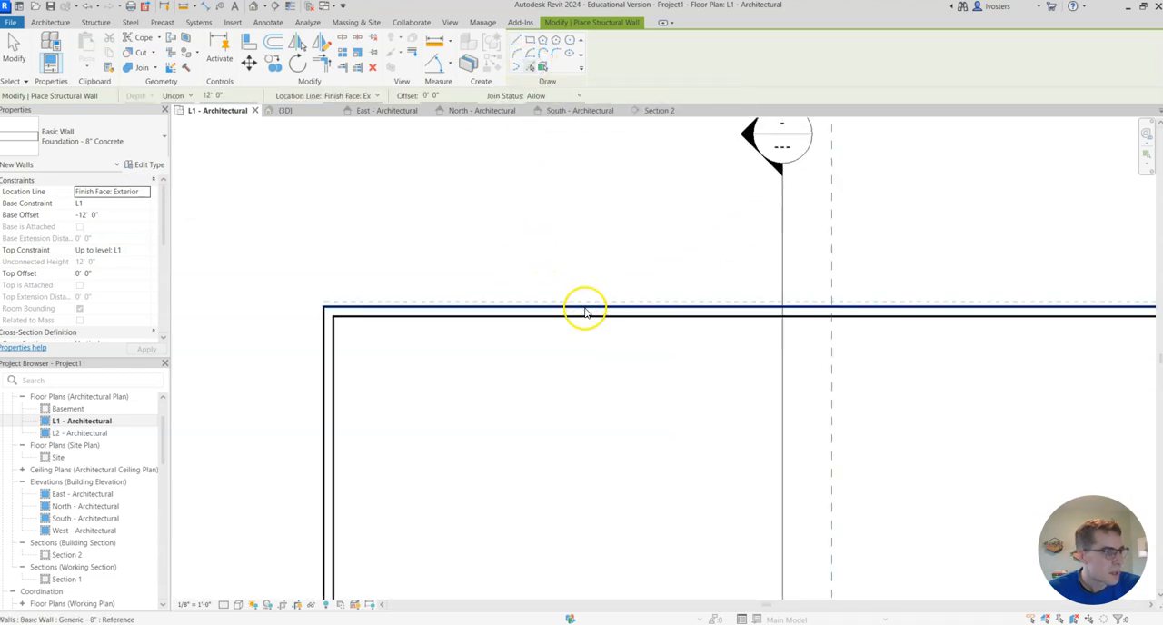
{"action": "left_click", "coordinate": [592, 312]}
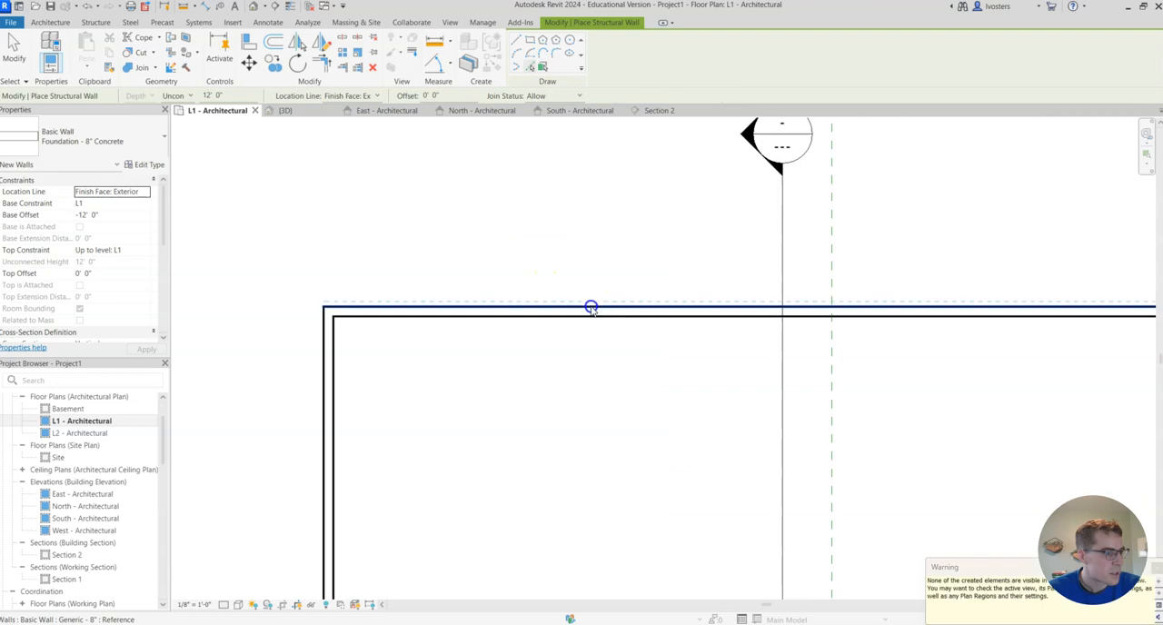
{"action": "scroll", "coordinate": [784, 408], "scroll_direction": "down", "scroll_amount": 5}
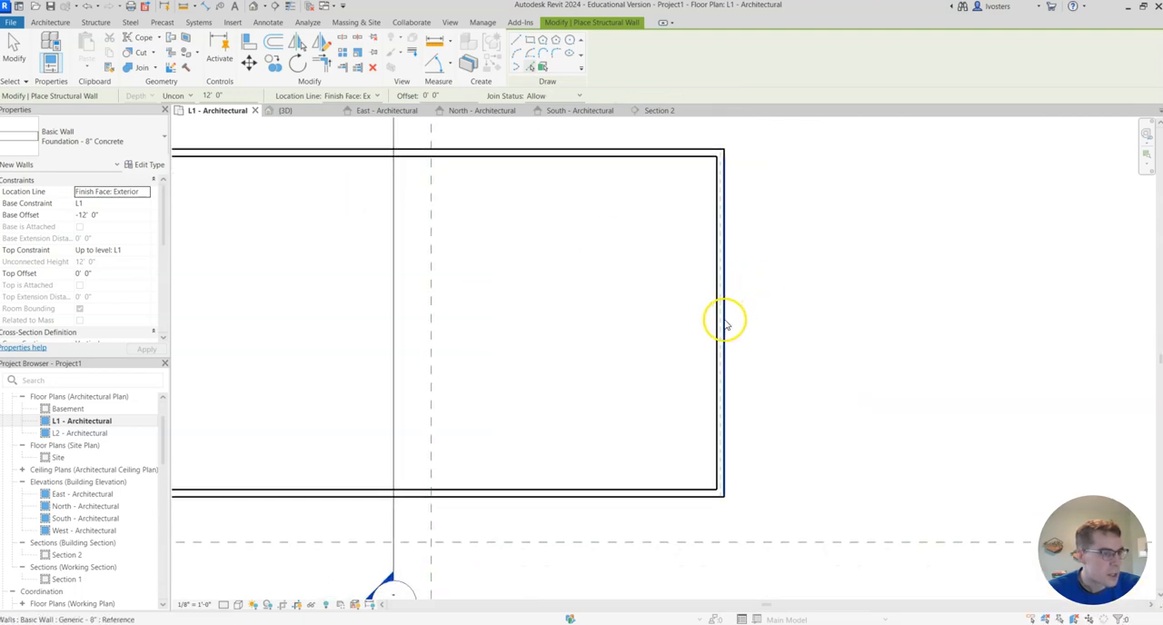
{"action": "left_click", "coordinate": [725, 323]}
{"action": "left_click", "coordinate": [612, 499]}
{"action": "middle_click_drag", "start_coordinate": [251, 332], "coordinate": [657, 340]}
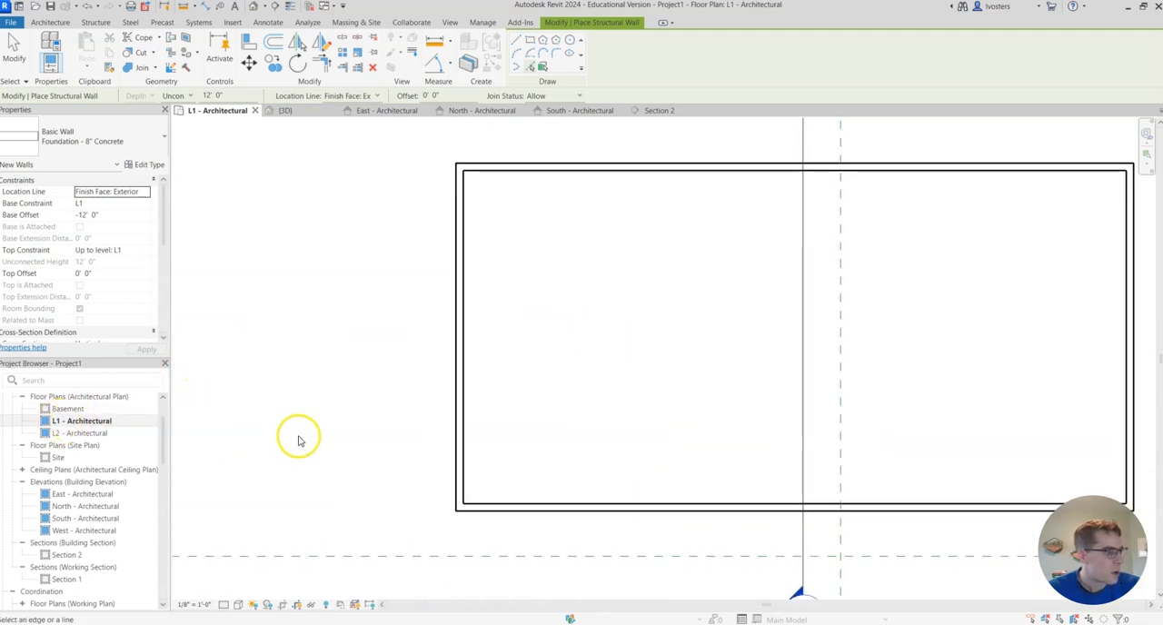
{"action": "left_click", "coordinate": [455, 427]}
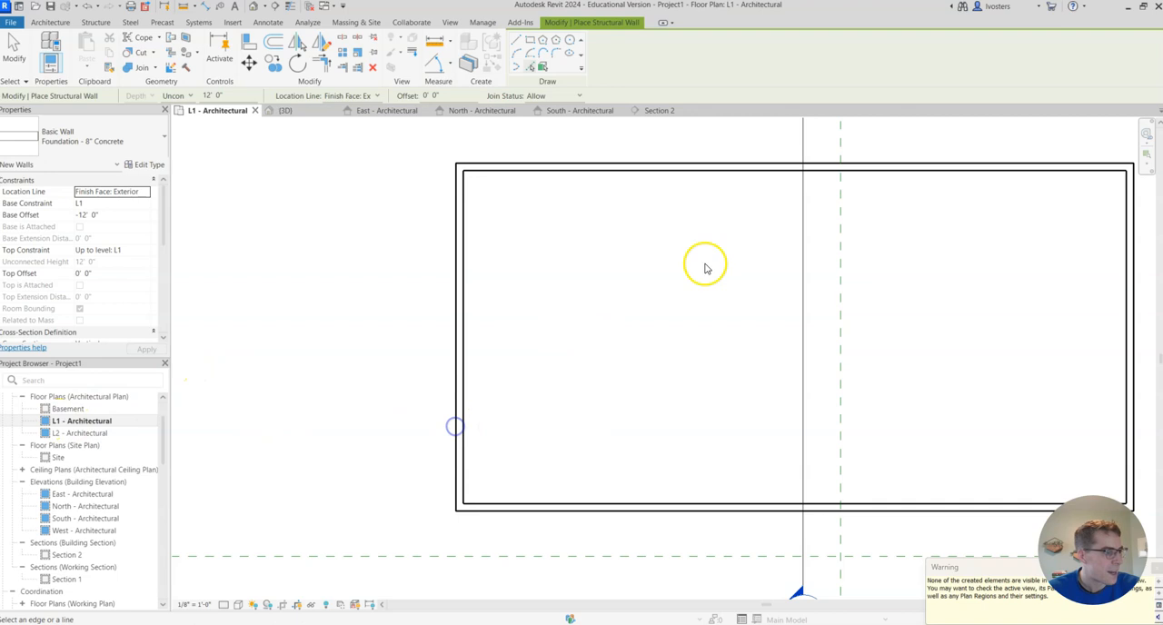
- Examine the new foundation walls beneath the house in the 3D view
{"action": "scroll", "coordinate": [849, 254], "scroll_direction": "down", "scroll_amount": 2}
{"action": "middle_click_drag", "start_coordinate": [870, 260], "coordinate": [649, 260]}
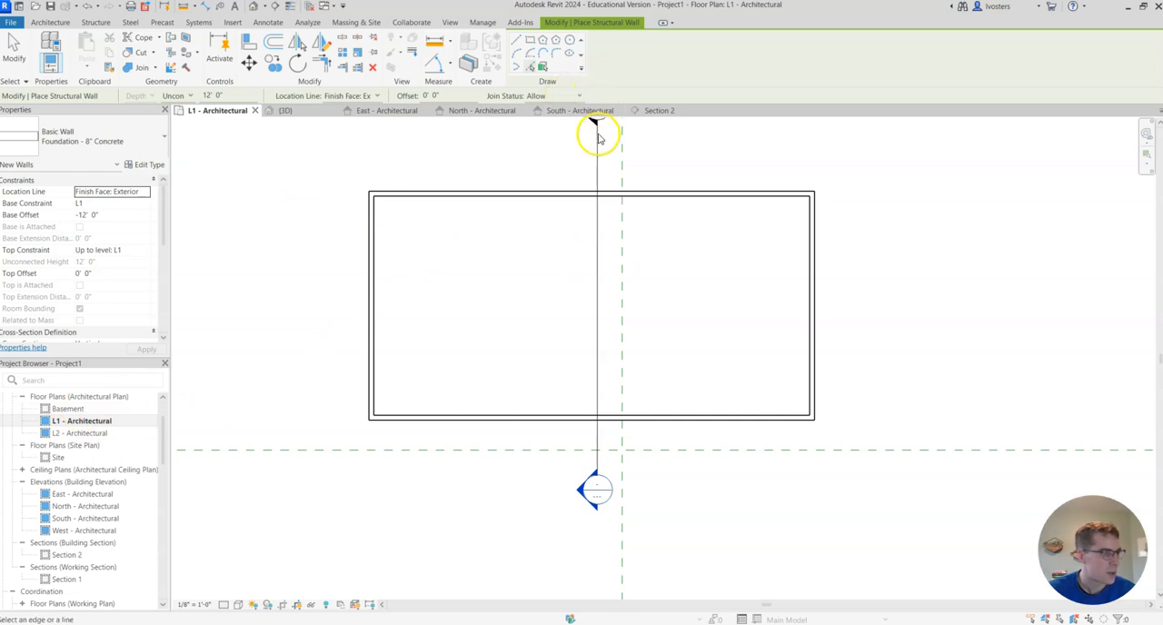
{"action": "left_click", "coordinate": [292, 110]}
{"action": "scroll", "coordinate": [726, 476], "scroll_direction": "up", "scroll_amount": 3}
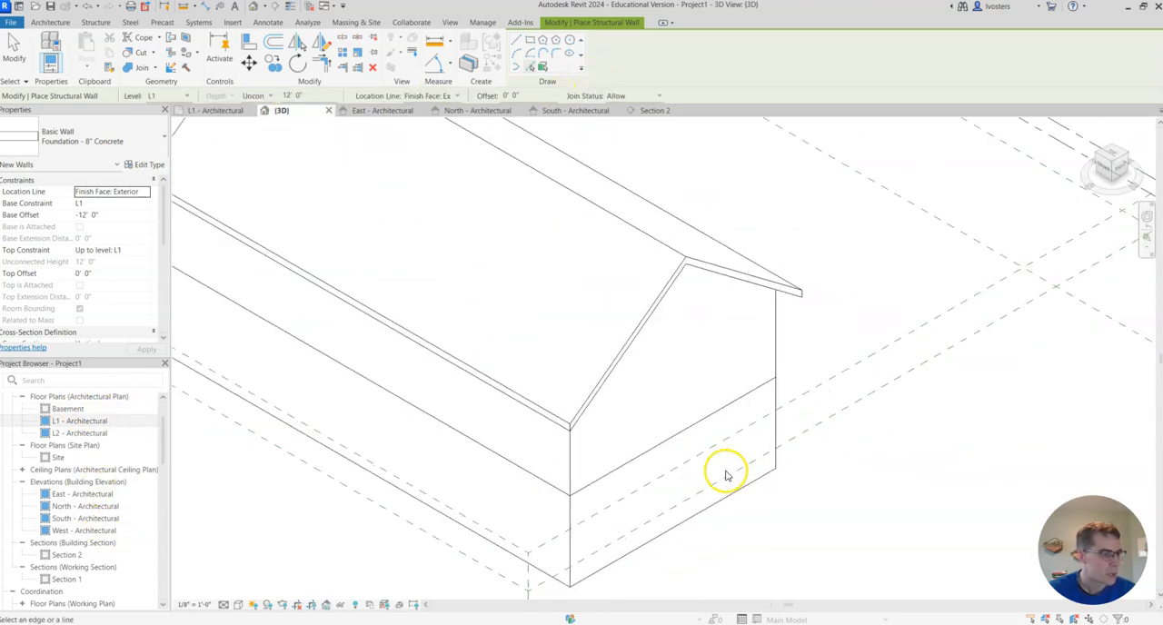
{"action": "middle_click_drag", "start_coordinate": [714, 475], "coordinate": [986, 467], "text": "shift"}
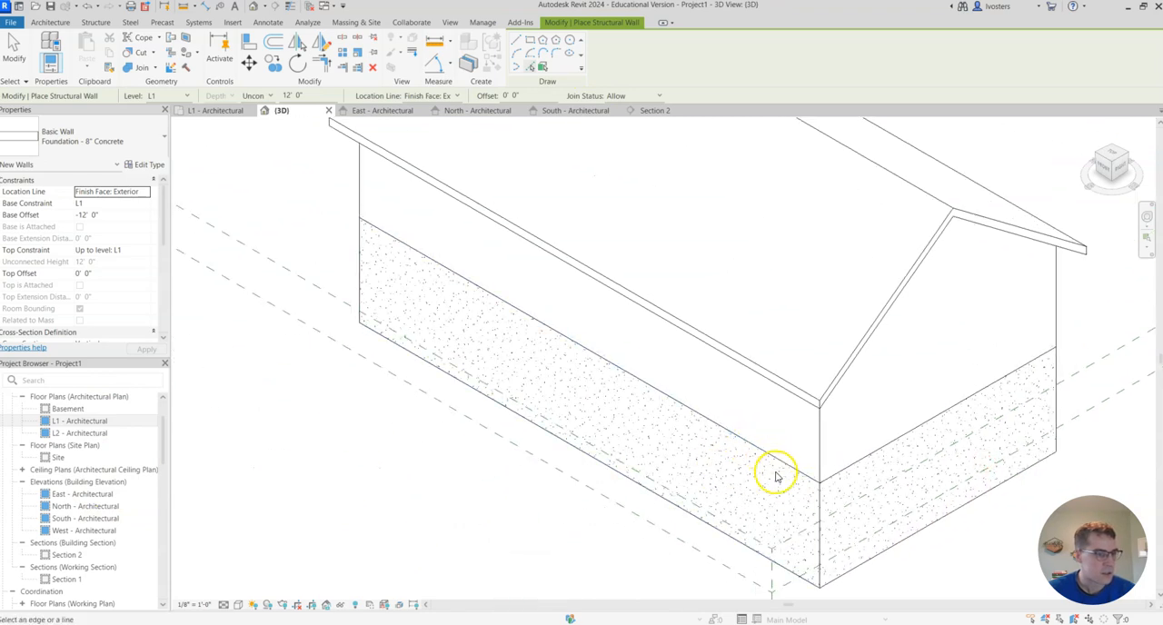
{"action": "scroll", "coordinate": [904, 500], "scroll_direction": "down", "scroll_amount": 3}
{"action": "middle_click_drag", "start_coordinate": [1064, 389], "coordinate": [836, 395], "text": "shift"}
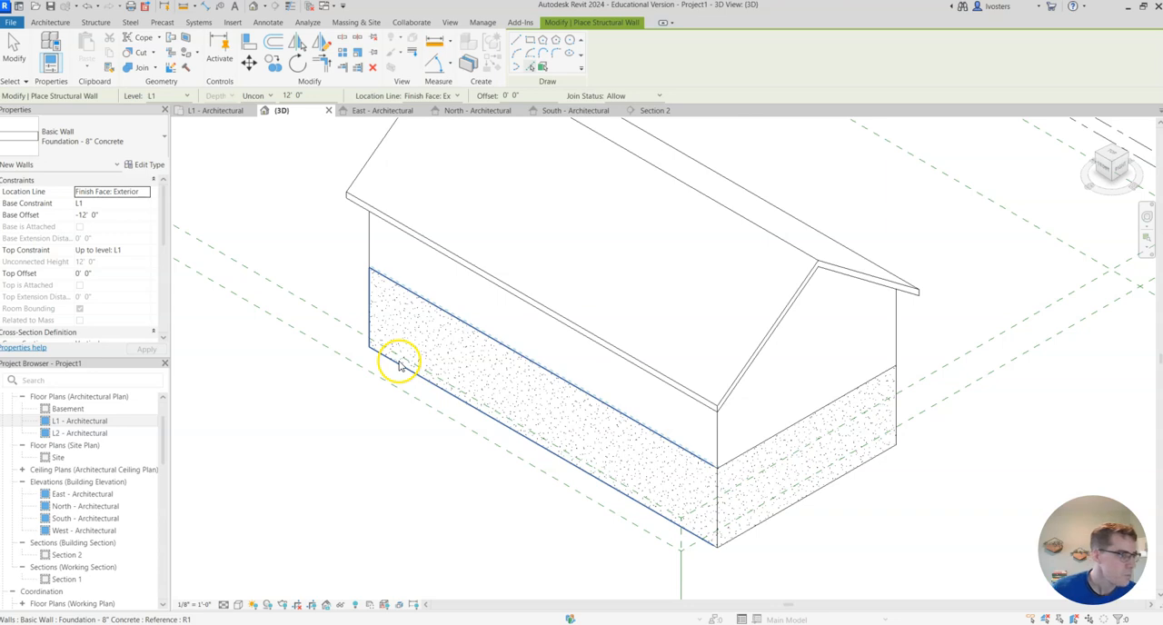
{"action": "scroll", "coordinate": [89, 516], "scroll_direction": "down", "scroll_amount": 2}
{"action": "scroll", "coordinate": [89, 516], "scroll_direction": "down", "scroll_amount": 2}
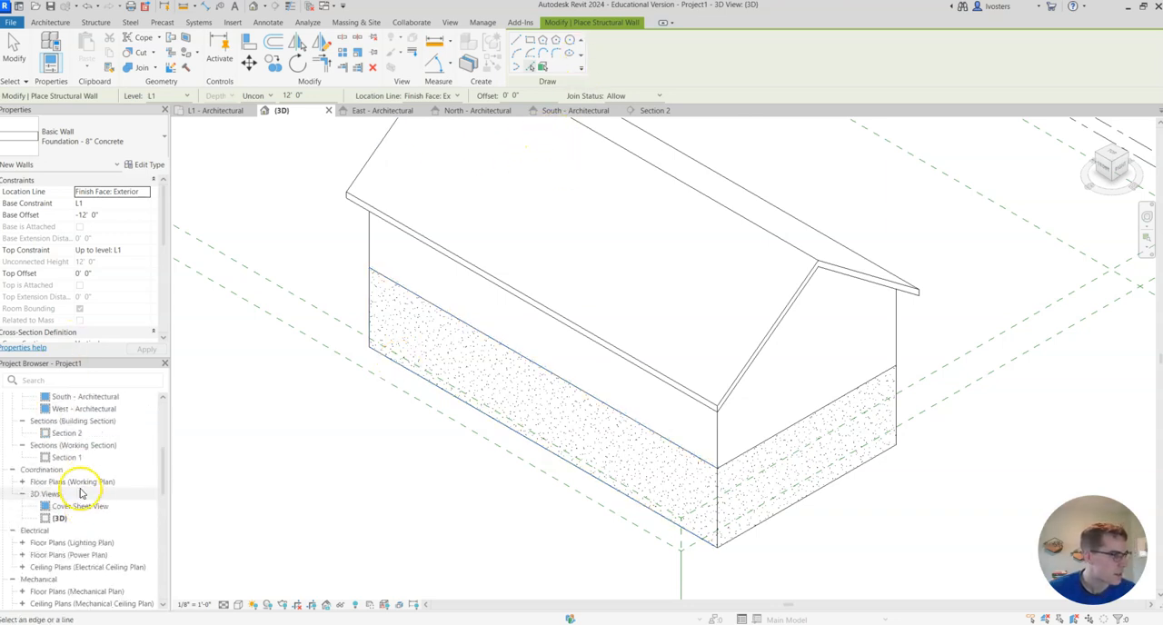
- Extend the Section 2 crop region downward to include the Basement level and the full depth of the foundation walls
{"action": "left_click", "coordinate": [649, 111]}
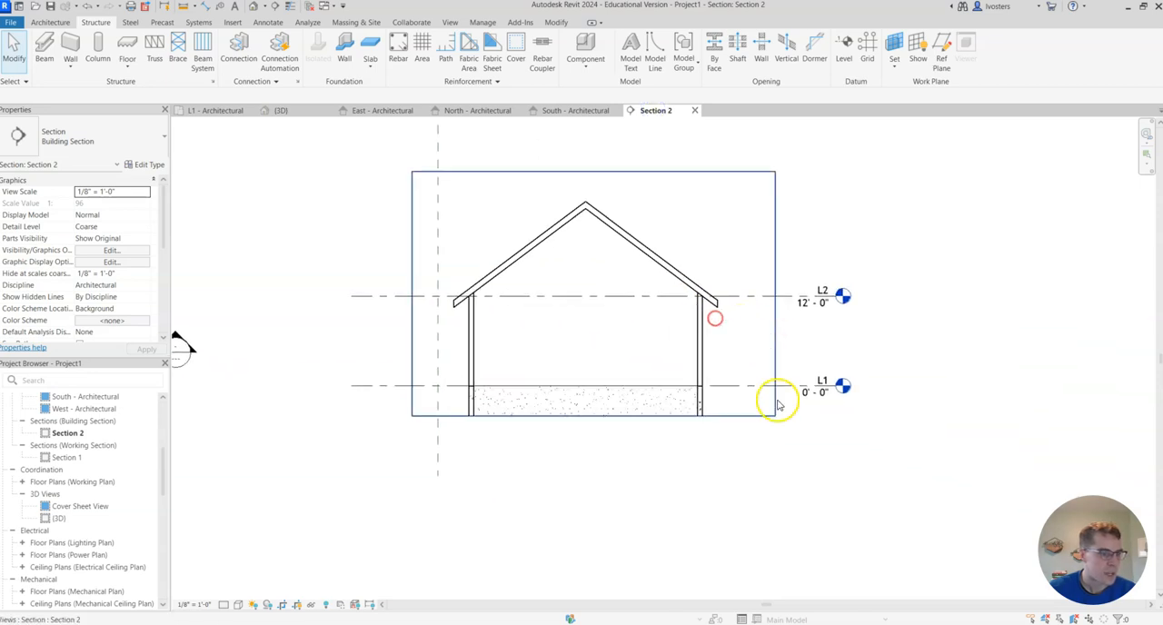
{"action": "scroll", "coordinate": [777, 404], "scroll_direction": "up", "scroll_amount": 1}
{"action": "left_click", "coordinate": [753, 415]}
{"action": "left_click_drag", "start_coordinate": [416, 529], "coordinate": [566, 563]}
{"action": "scroll", "coordinate": [672, 468], "scroll_direction": "up", "scroll_amount": 2}
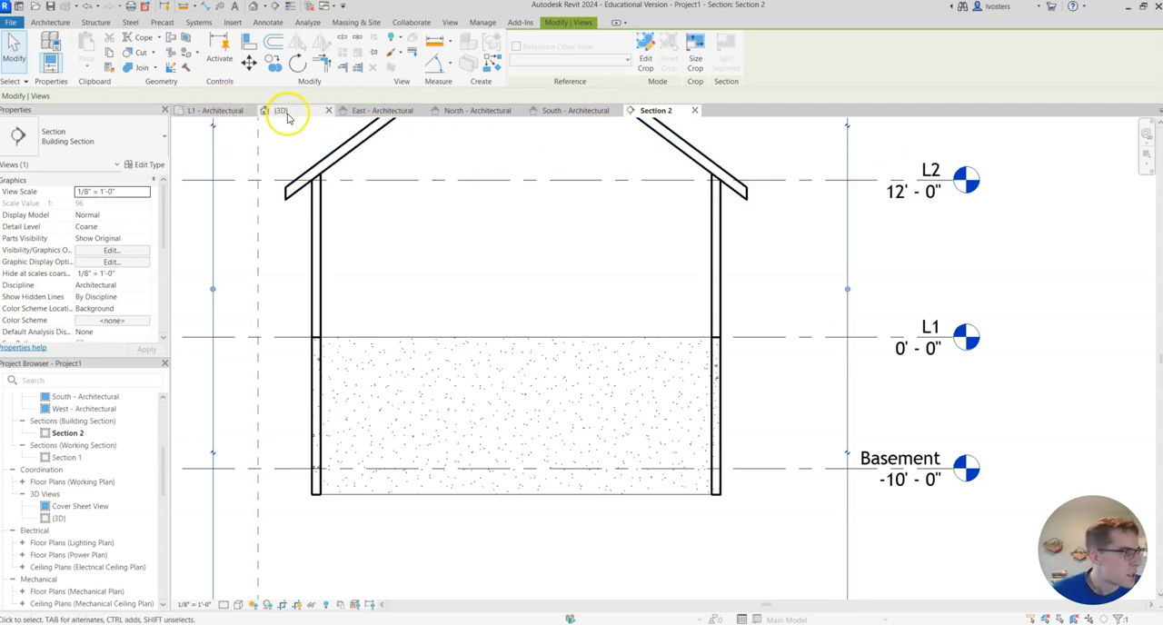
- Open the Basement floor plan
{"action": "left_click", "coordinate": [225, 113]}
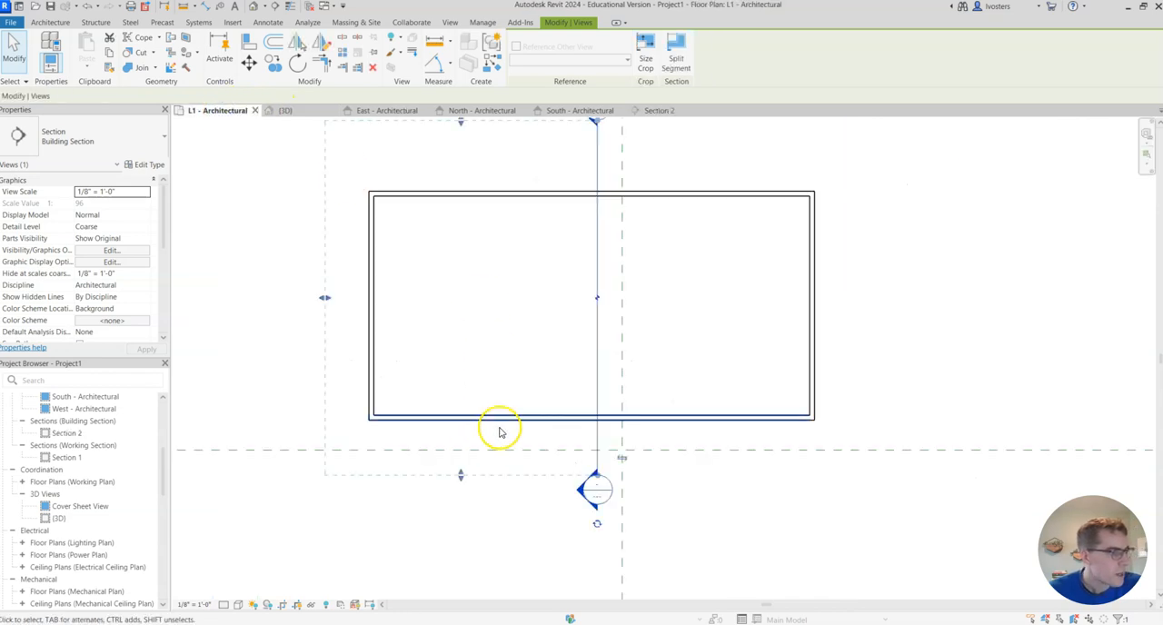
{"action": "scroll", "coordinate": [82, 436], "scroll_direction": "up", "scroll_amount": 5}
{"action": "double_click", "coordinate": [72, 448]}
- Set the base offset of the west foundation wall to -4' 0"
{"action": "left_click", "coordinate": [368, 367]}
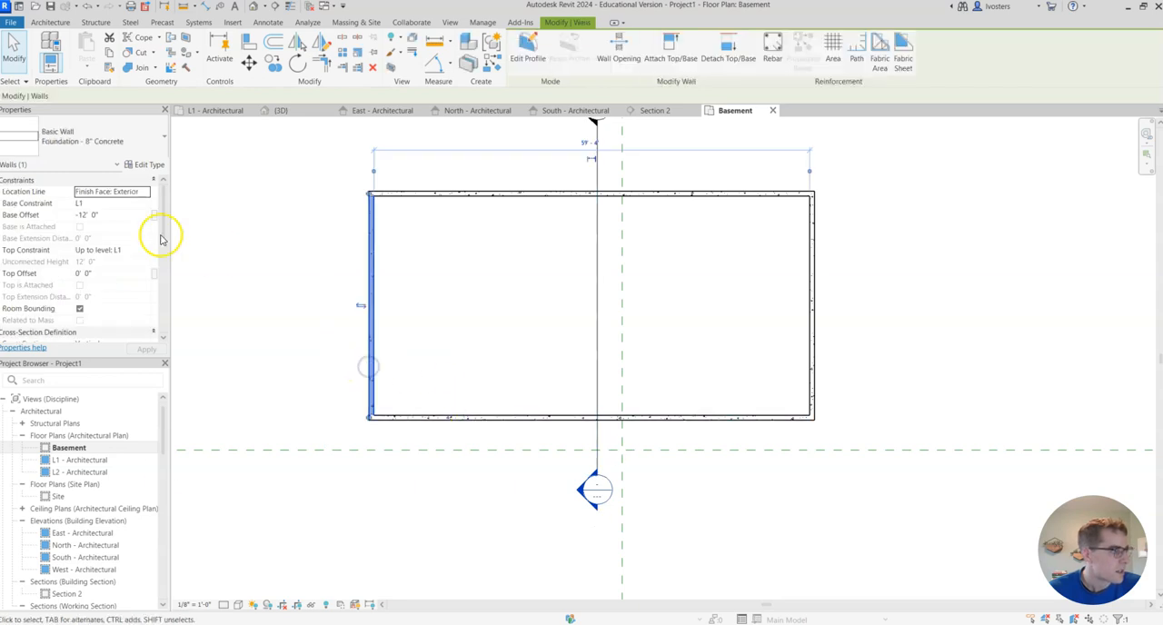
{"action": "left_click", "coordinate": [84, 215]}
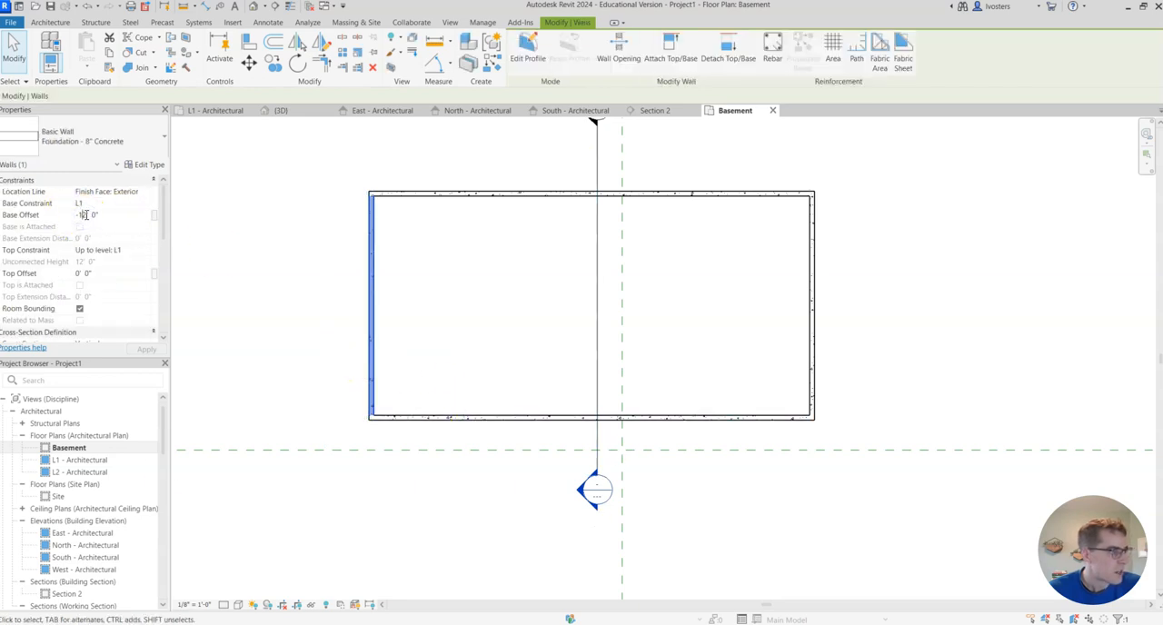
{"action": "left_click", "coordinate": [287, 225]}
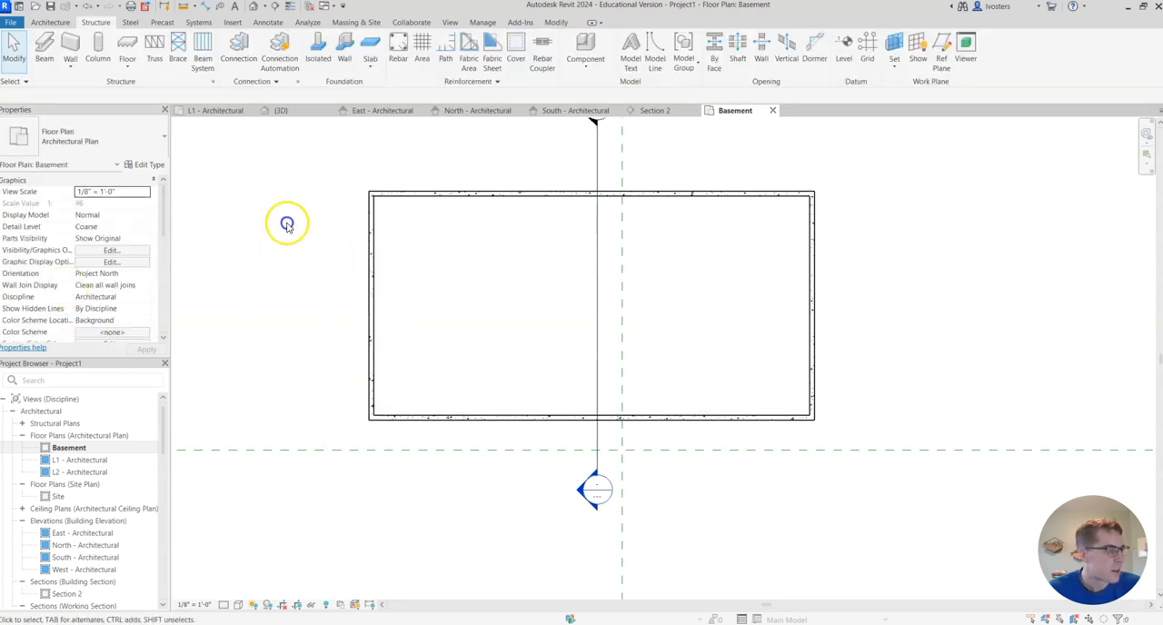
{"action": "left_click", "coordinate": [374, 343]}
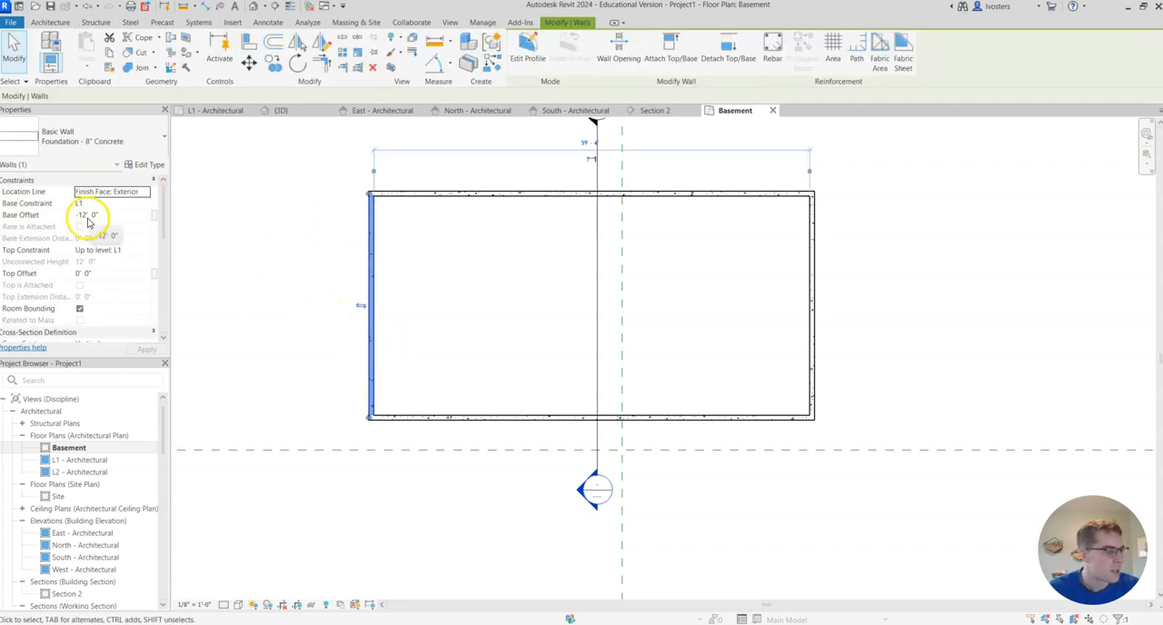
{"action": "left_click", "coordinate": [89, 214]}
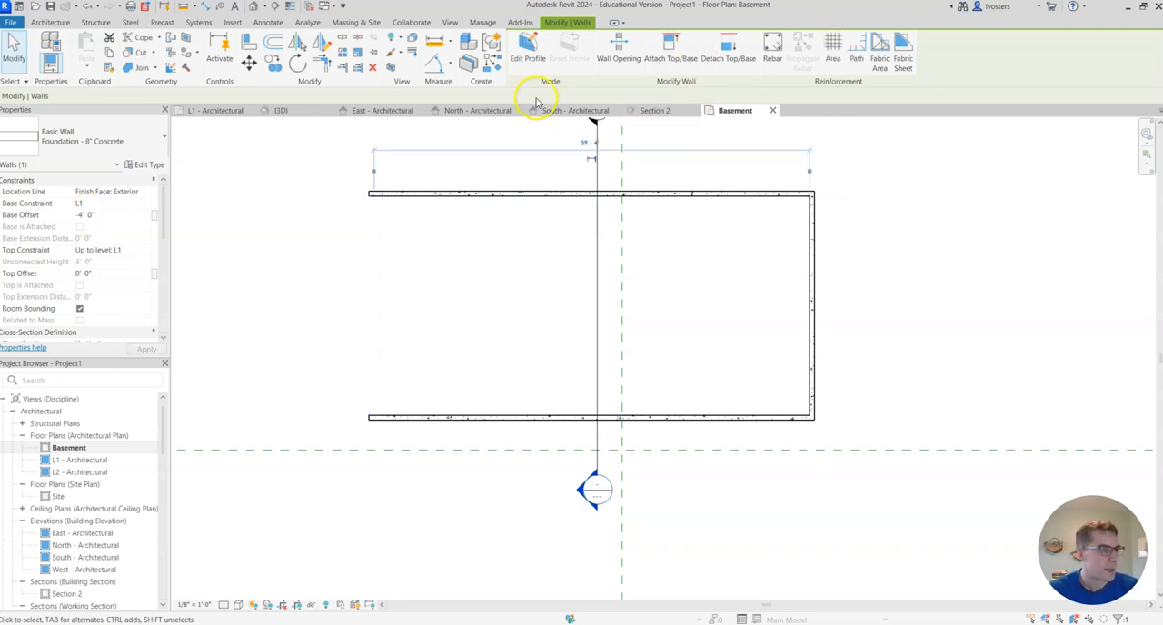
- Orbit the 3D view to the back of the house and inspect the shortened foundation wall
{"action": "left_click", "coordinate": [282, 111]}
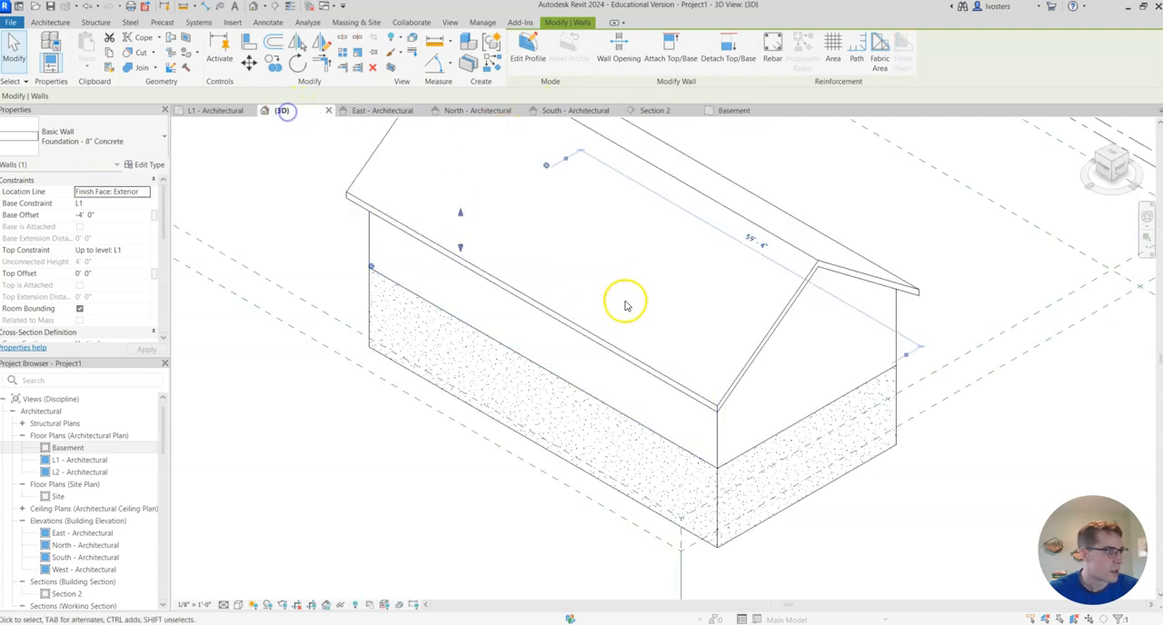
{"action": "left_click", "coordinate": [1126, 157]}
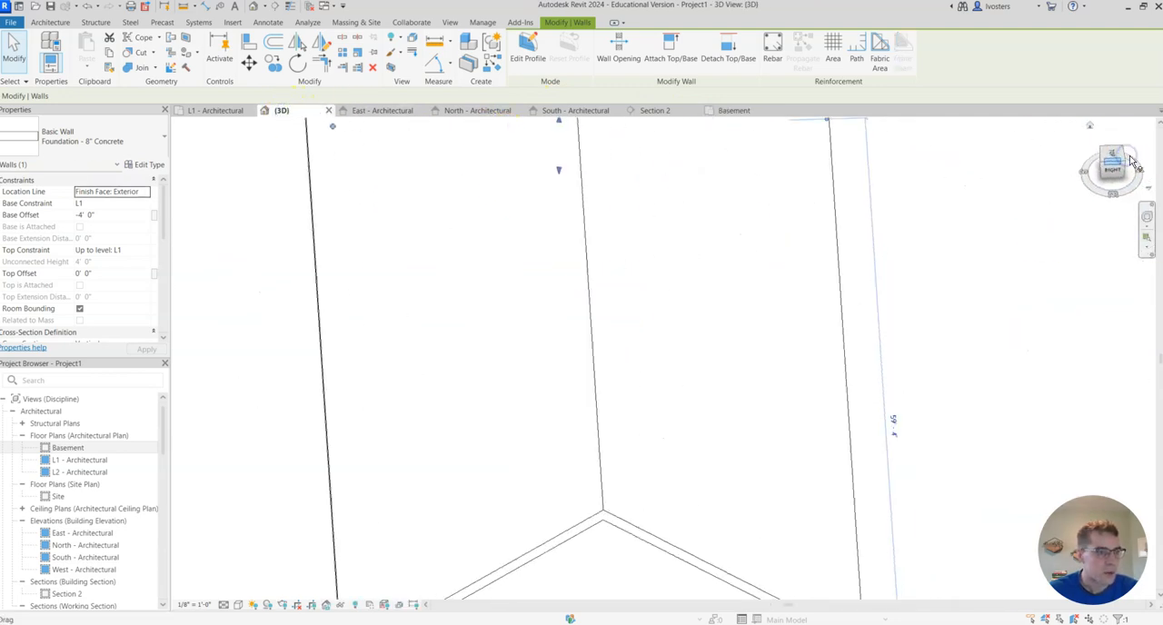
{"action": "left_click", "coordinate": [1123, 165]}
{"action": "scroll", "coordinate": [646, 430], "scroll_direction": "down", "scroll_amount": 5}
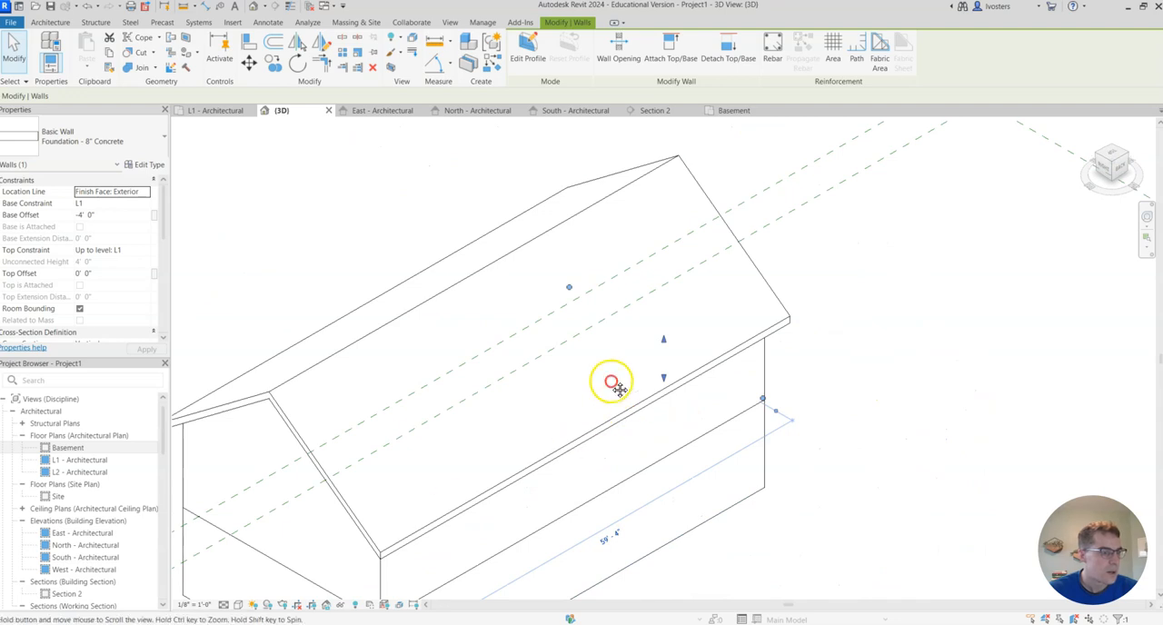
{"action": "scroll", "coordinate": [849, 228], "scroll_direction": "down", "scroll_amount": 2}
{"action": "left_click", "coordinate": [1131, 160]}
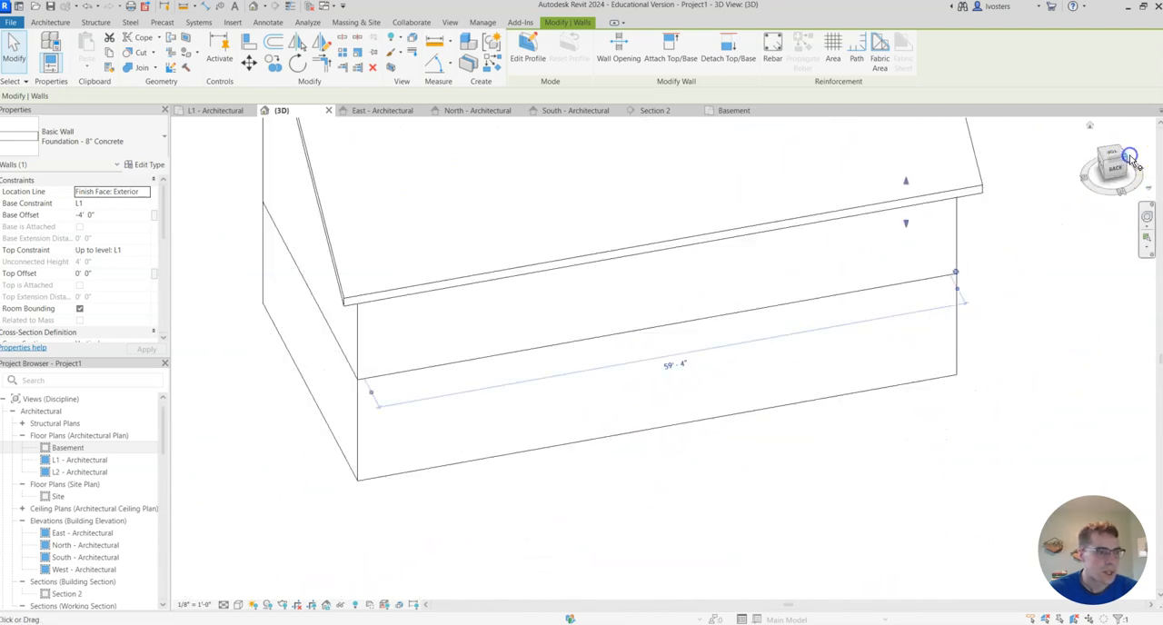
{"action": "left_click", "coordinate": [898, 397]}
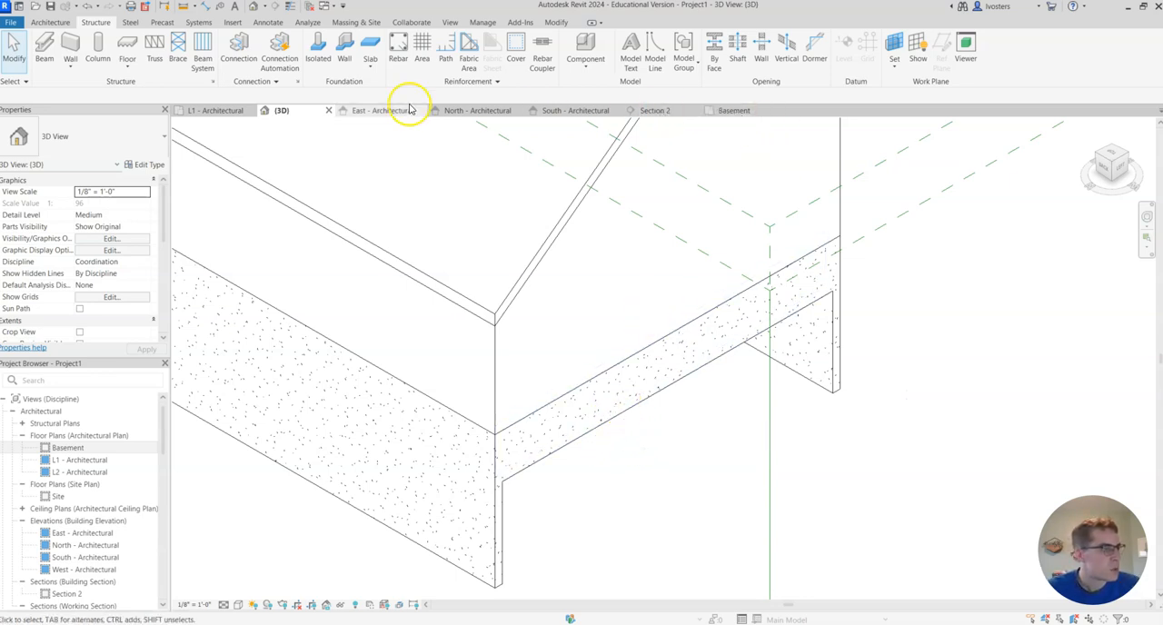
- Open the East - Architectural elevation and check the foundation depth against the Basement level
{"action": "scroll", "coordinate": [80, 490], "scroll_direction": "down", "scroll_amount": 3}
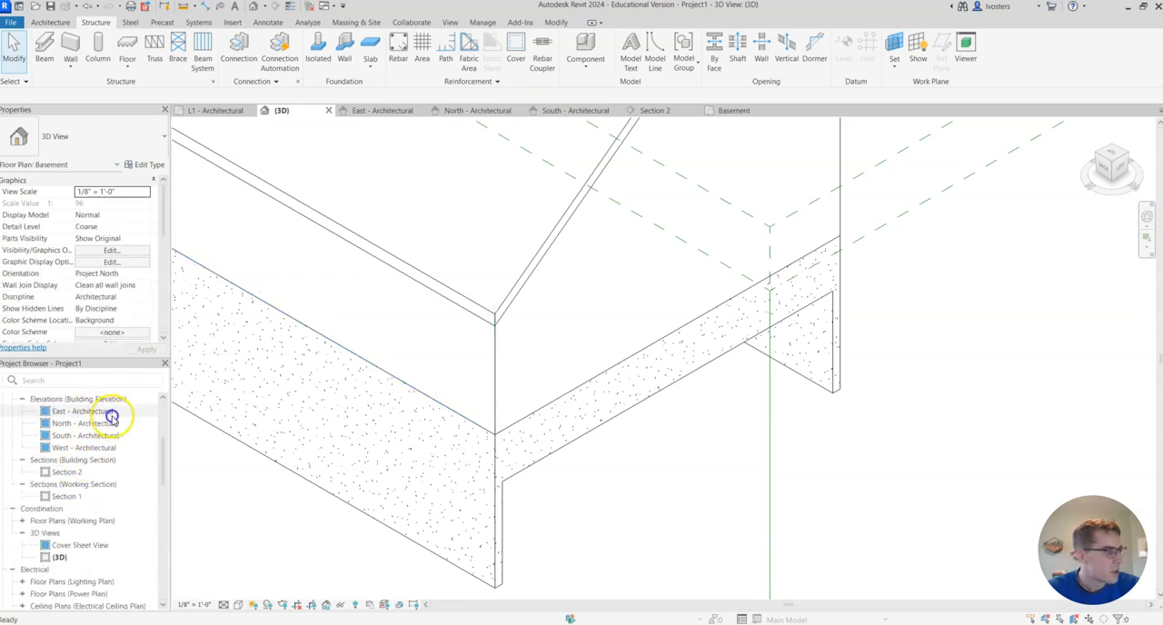
{"action": "double_click", "coordinate": [110, 412]}
{"action": "scroll", "coordinate": [591, 446], "scroll_direction": "up", "scroll_amount": 2}
{"action": "scroll", "coordinate": [1135, 501], "scroll_direction": "down", "scroll_amount": 1}
{"action": "scroll", "coordinate": [1063, 459], "scroll_direction": "down", "scroll_amount": 3}
{"action": "middle_click_drag", "start_coordinate": [973, 433], "coordinate": [740, 394]}
{"action": "scroll", "coordinate": [875, 443], "scroll_direction": "up", "scroll_amount": 2}
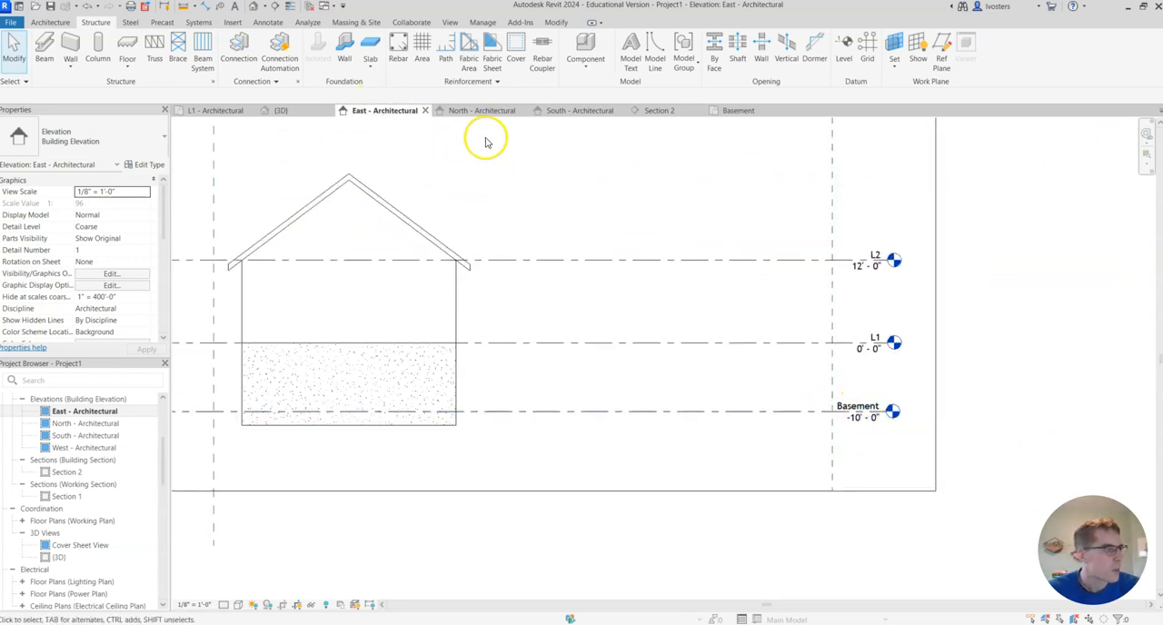
- Return to the Basement floor plan and undo the base offset change on the west foundation wall
{"action": "left_click", "coordinate": [744, 110]}
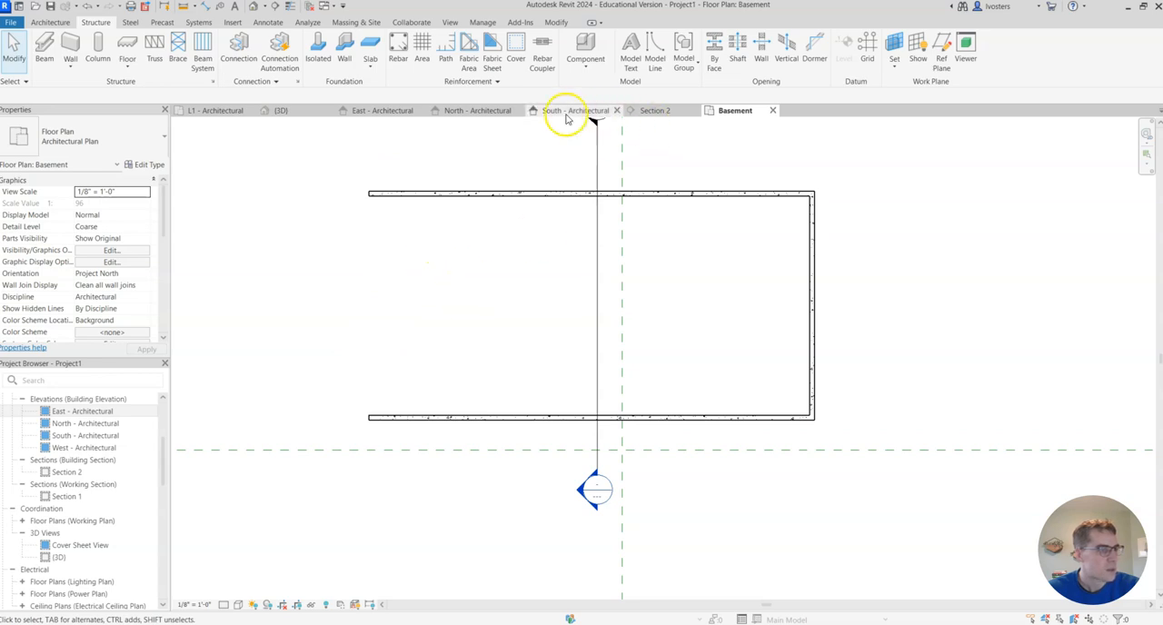
{"action": "left_click", "coordinate": [86, 7]}
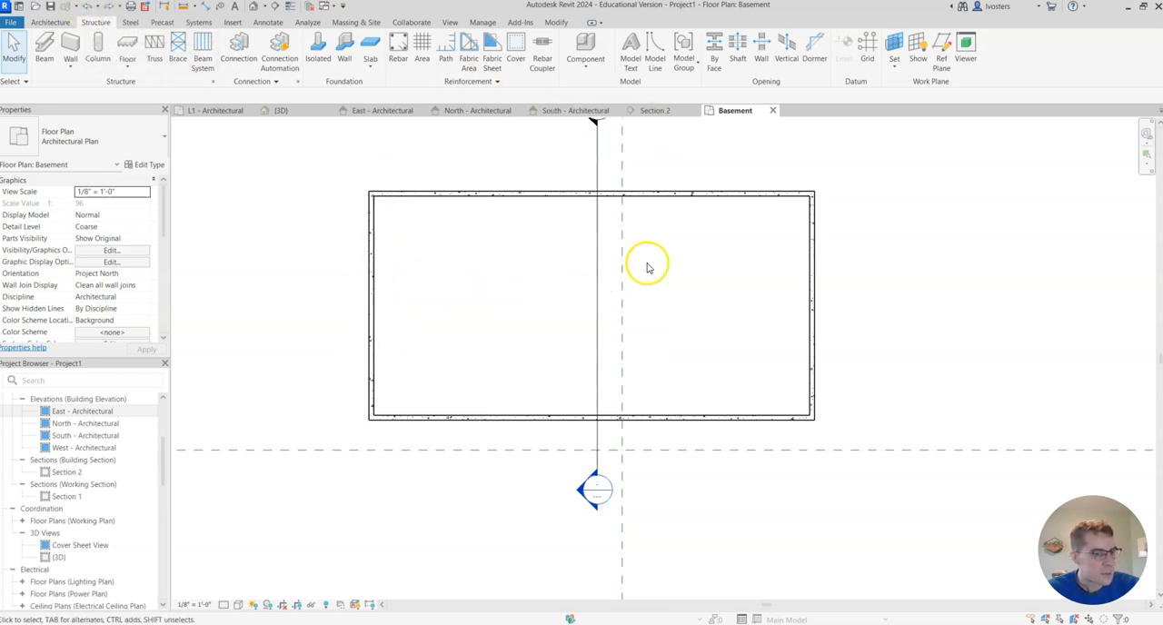
{"action": "middle_click_drag", "start_coordinate": [514, 172], "coordinate": [555, 192]}
{"action": "scroll", "coordinate": [555, 191], "scroll_direction": "up", "scroll_amount": 1}
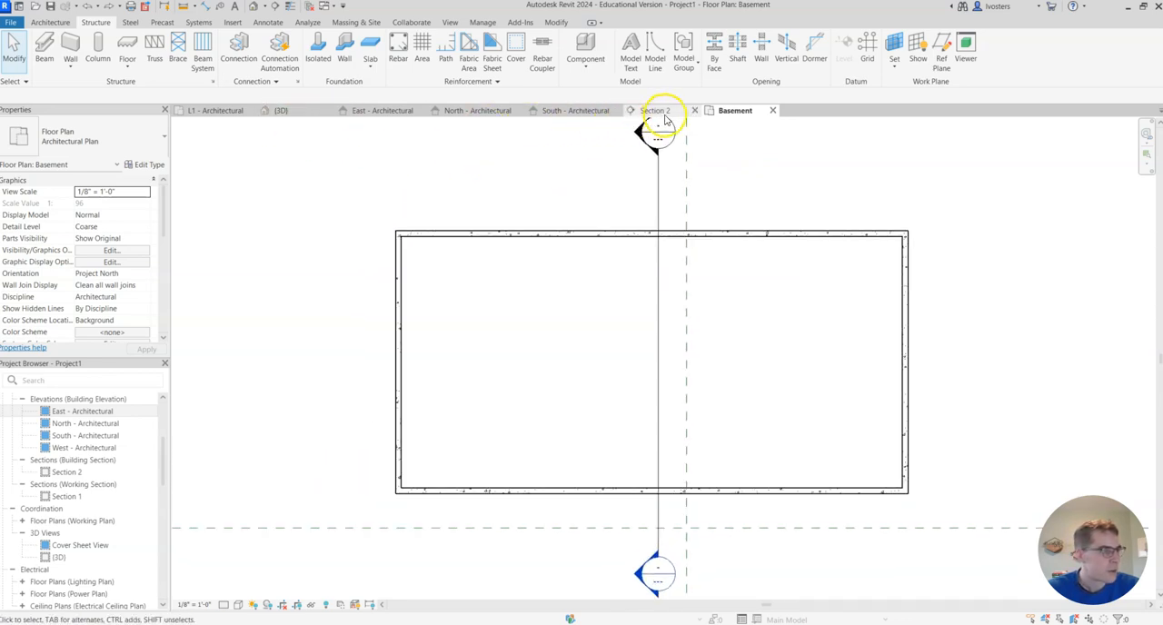
- Start a structural floor on the Basement level with the Concrete 4" type
{"action": "left_click", "coordinate": [127, 64]}
{"action": "left_click", "coordinate": [157, 90]}
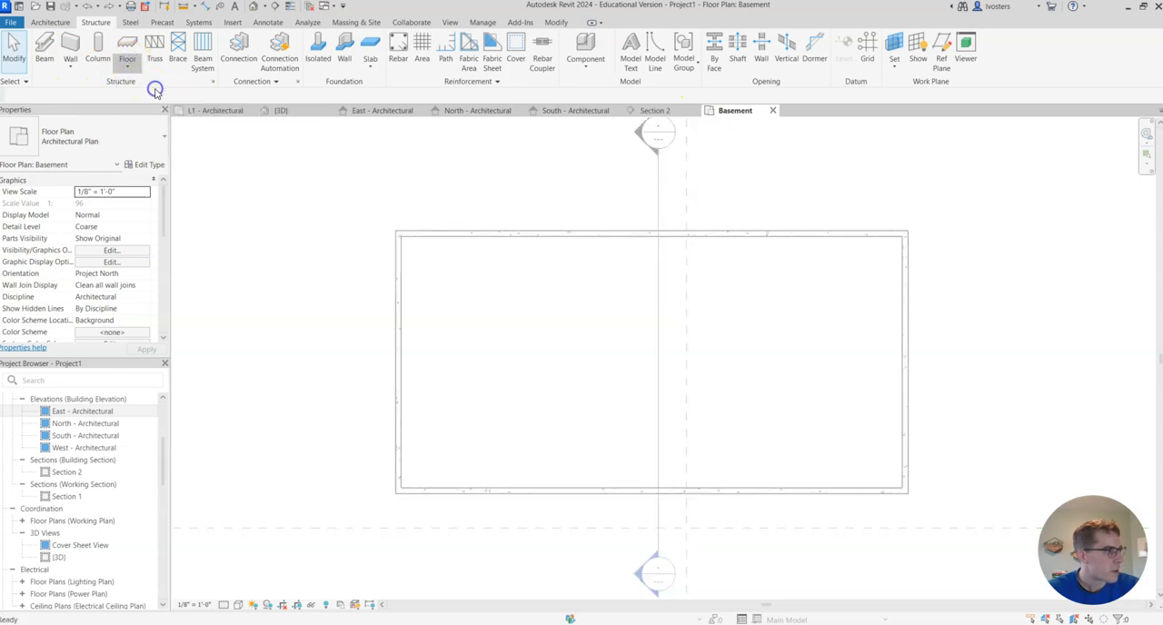
{"action": "left_click", "coordinate": [148, 129]}
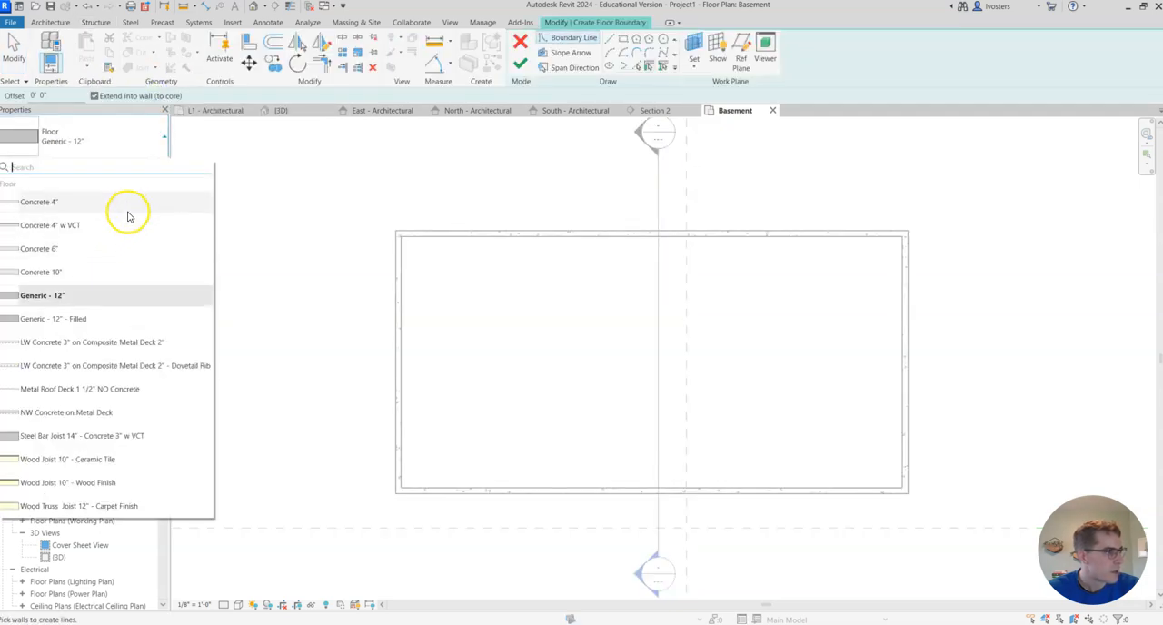
{"action": "left_click", "coordinate": [130, 205]}
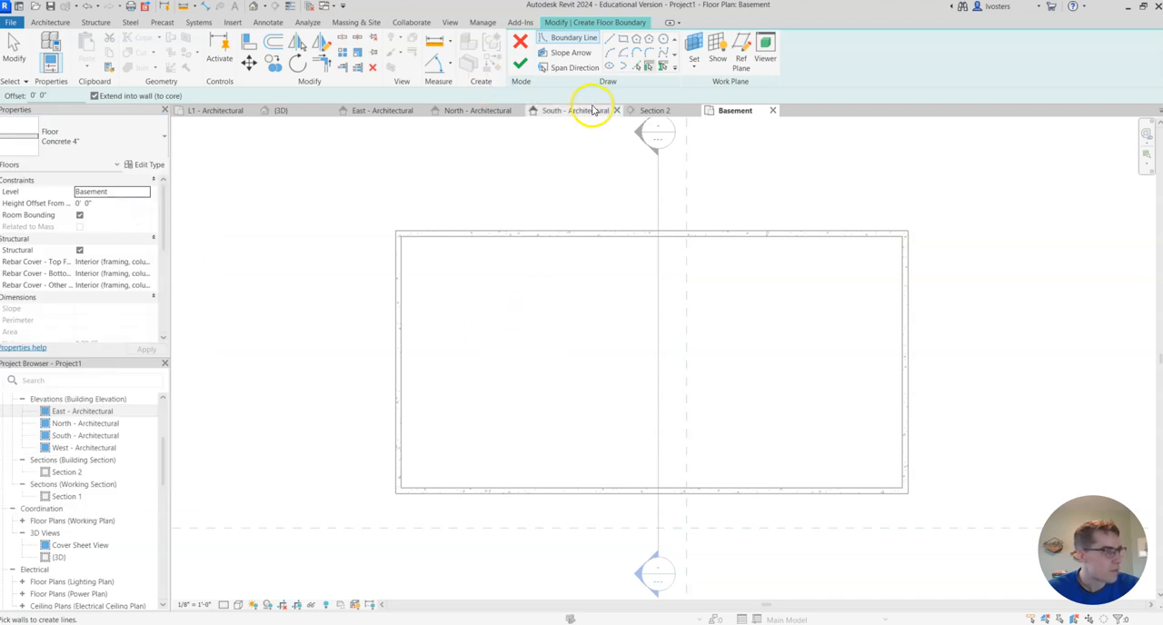
- Sketch the floor boundary by picking all four foundation walls and flip it to their inside faces
{"action": "left_click", "coordinate": [596, 232]}
{"action": "left_click", "coordinate": [906, 390]}
{"action": "left_click", "coordinate": [831, 488]}
{"action": "left_click", "coordinate": [398, 419]}
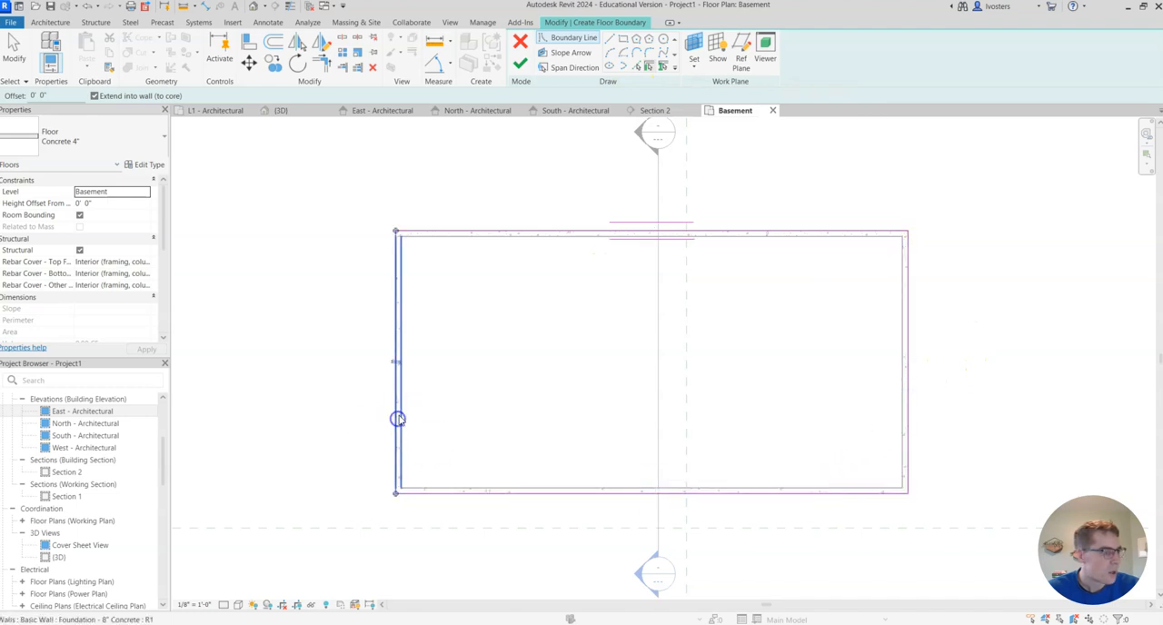
{"action": "left_click", "coordinate": [394, 364]}
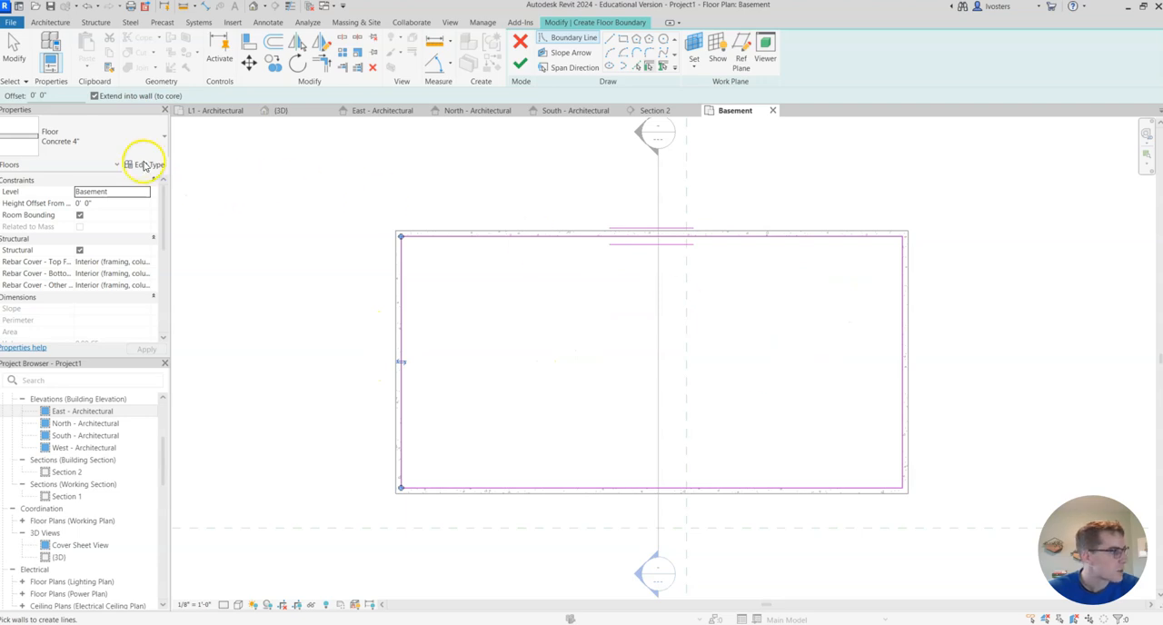
- Finish the basement floor boundary and decline joining the slab geometry to the overlapping foundation walls
{"action": "left_click", "coordinate": [519, 65]}
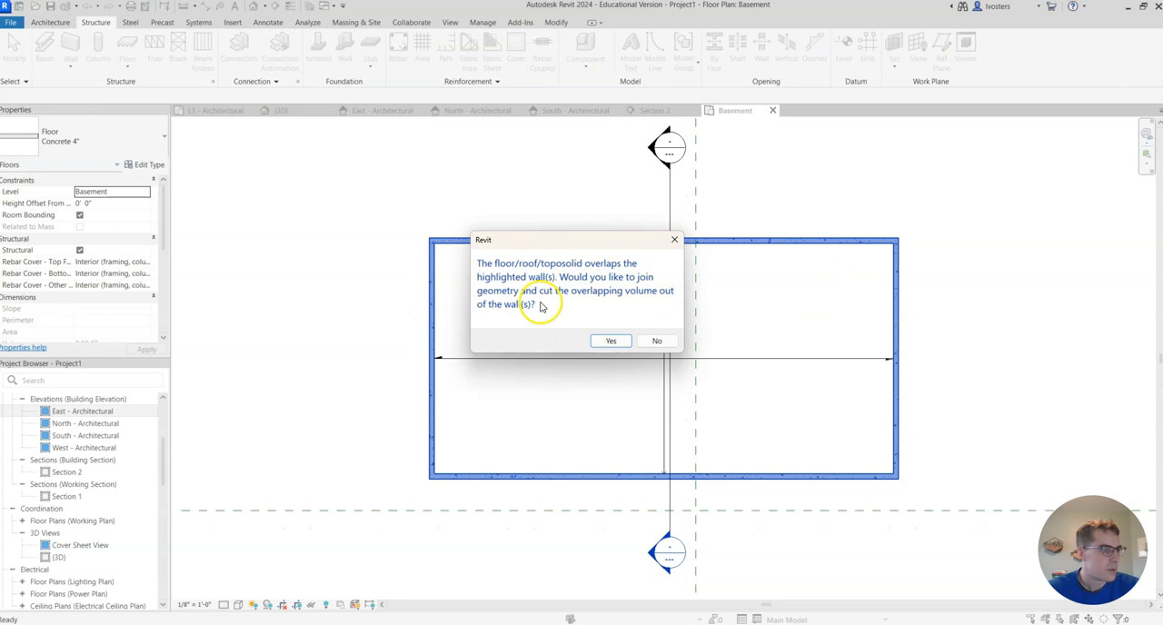
{"action": "left_click", "coordinate": [662, 341]}
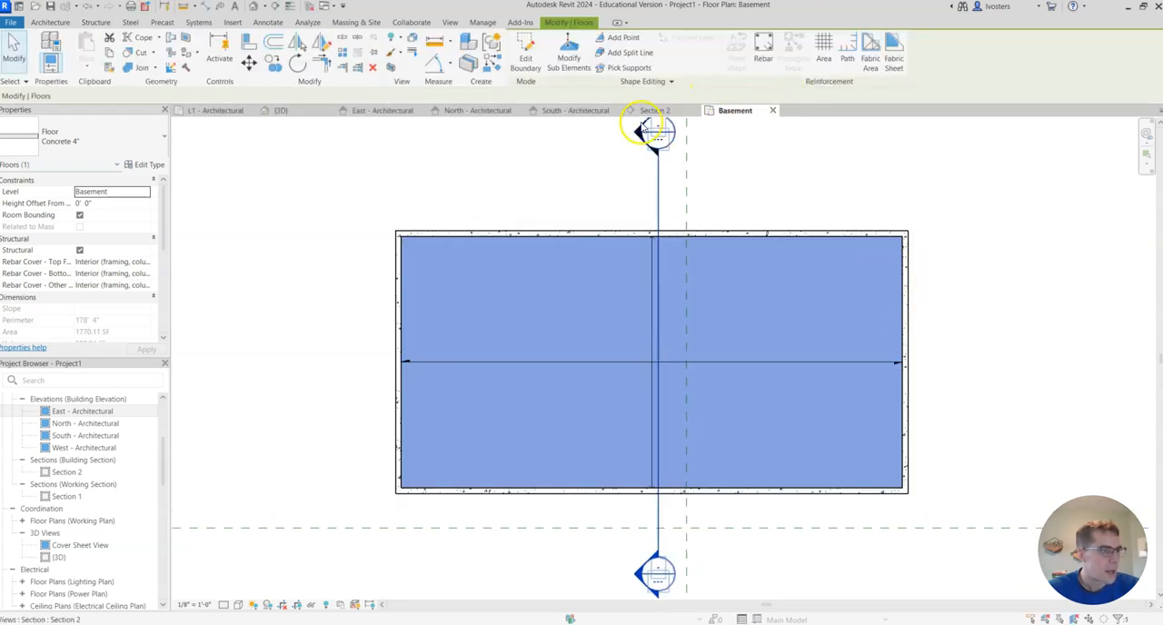
- Open Section 2 and examine how the basement slab sits between the foundation walls at the Basement level
{"action": "double_click", "coordinate": [645, 130]}
{"action": "scroll", "coordinate": [636, 488], "scroll_direction": "down", "scroll_amount": 1}
{"action": "left_click", "coordinate": [679, 532]}
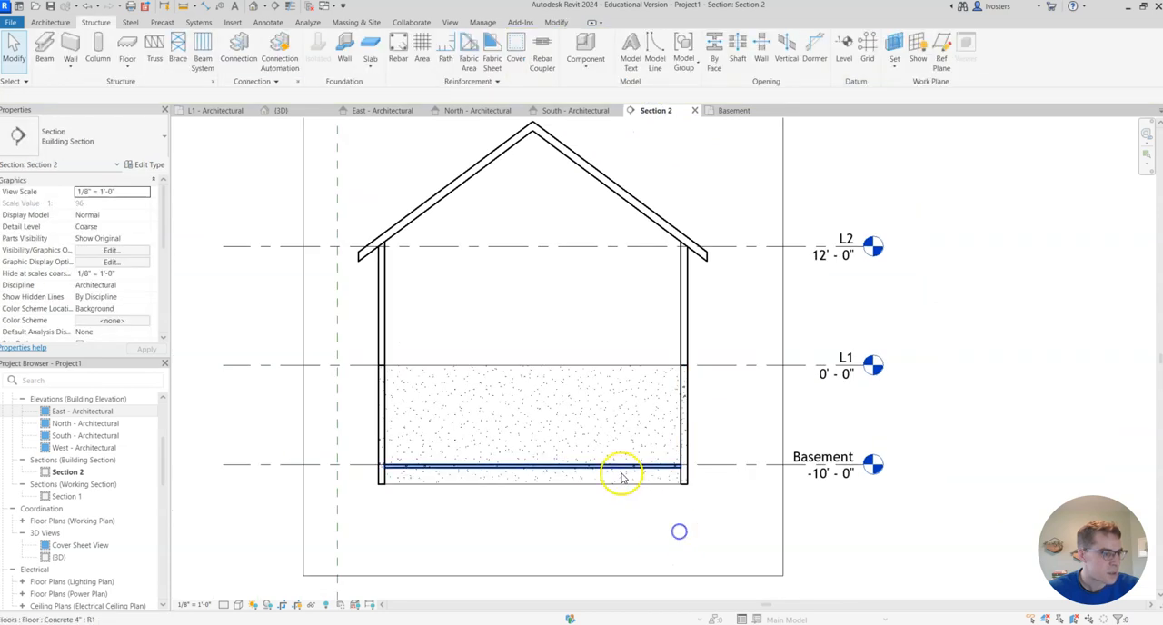
{"action": "scroll", "coordinate": [622, 477], "scroll_direction": "up", "scroll_amount": 3}
{"action": "scroll", "coordinate": [832, 482], "scroll_direction": "down", "scroll_amount": 2}
{"action": "scroll", "coordinate": [569, 537], "scroll_direction": "down", "scroll_amount": 1}
{"action": "middle_click_drag", "start_coordinate": [595, 526], "coordinate": [670, 503]}
{"action": "scroll", "coordinate": [772, 449], "scroll_direction": "down", "scroll_amount": 1}
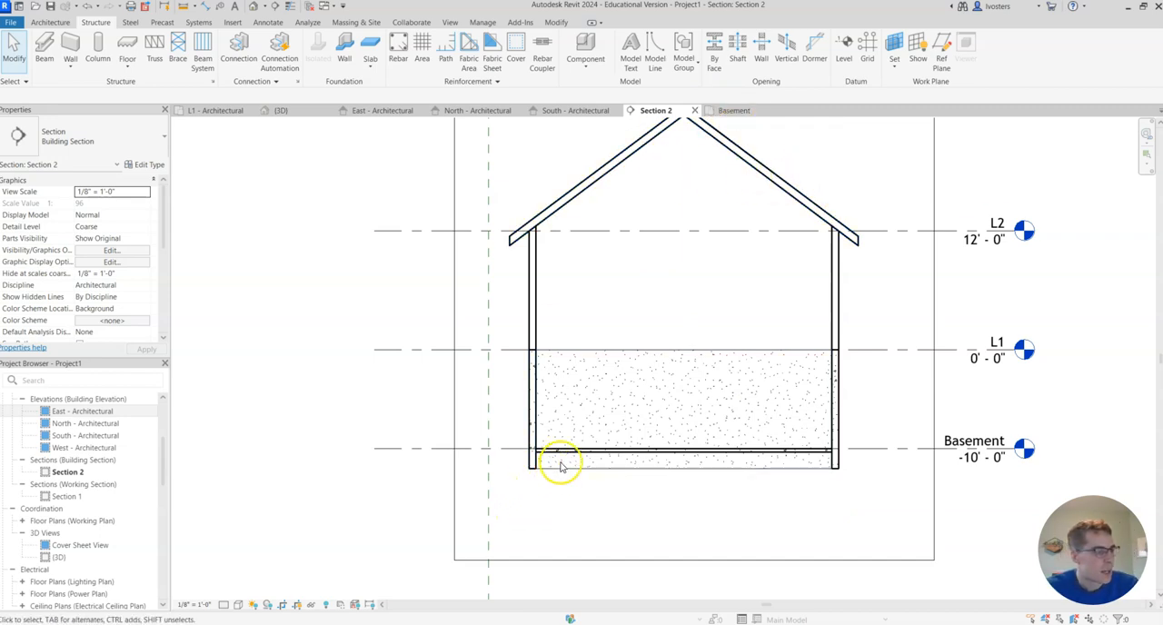
- Return to the Basement floor plan and start a structural wall foundation with the Bearing Footing - 36" x 12" type
{"action": "left_click", "coordinate": [735, 111]}
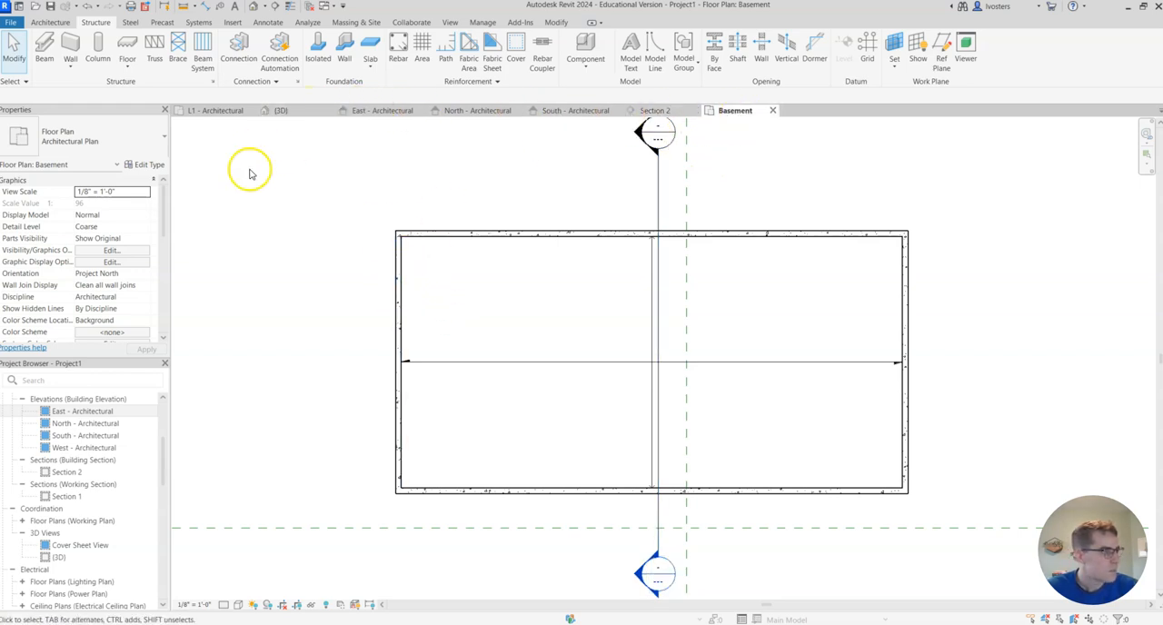
{"action": "left_click", "coordinate": [348, 57]}
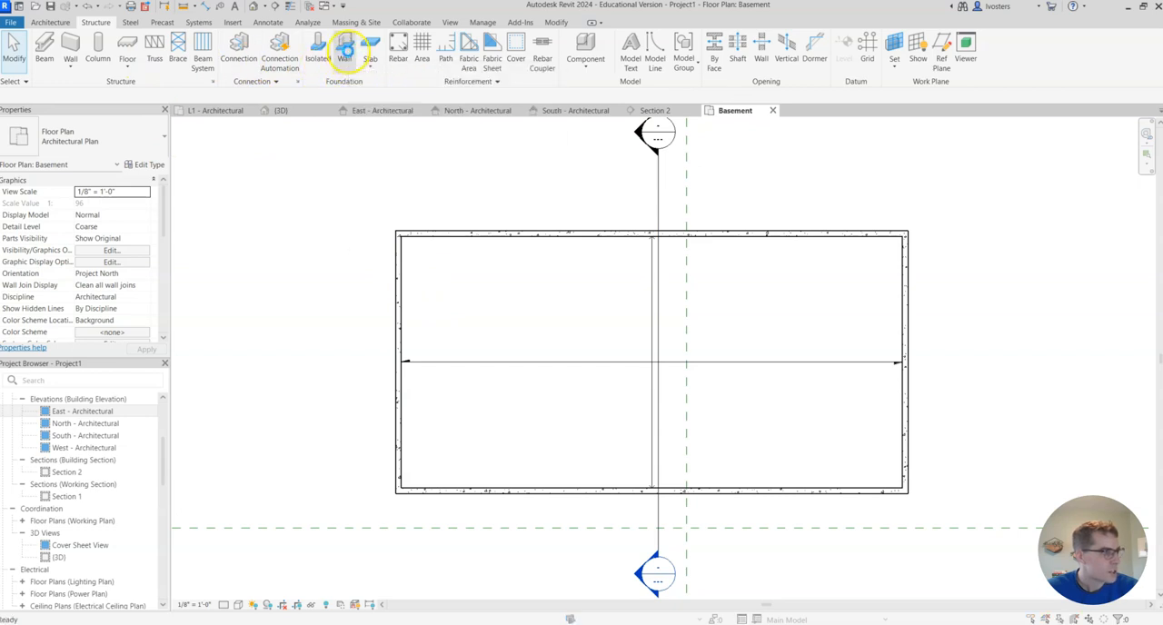
{"action": "left_click", "coordinate": [550, 291]}
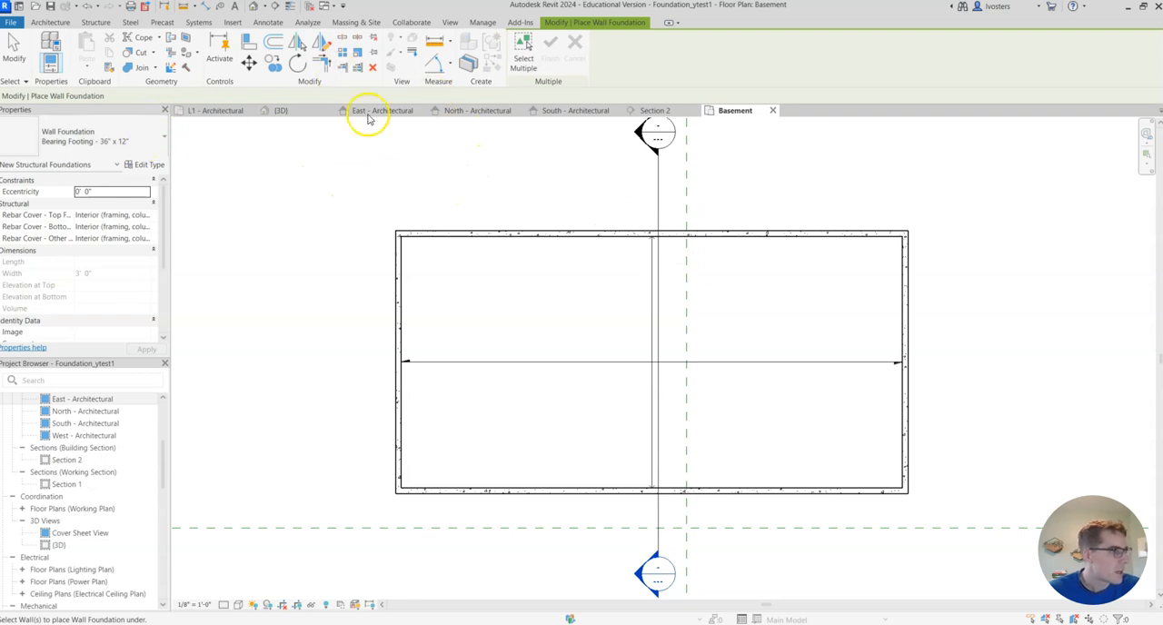
{"action": "left_click", "coordinate": [97, 22]}
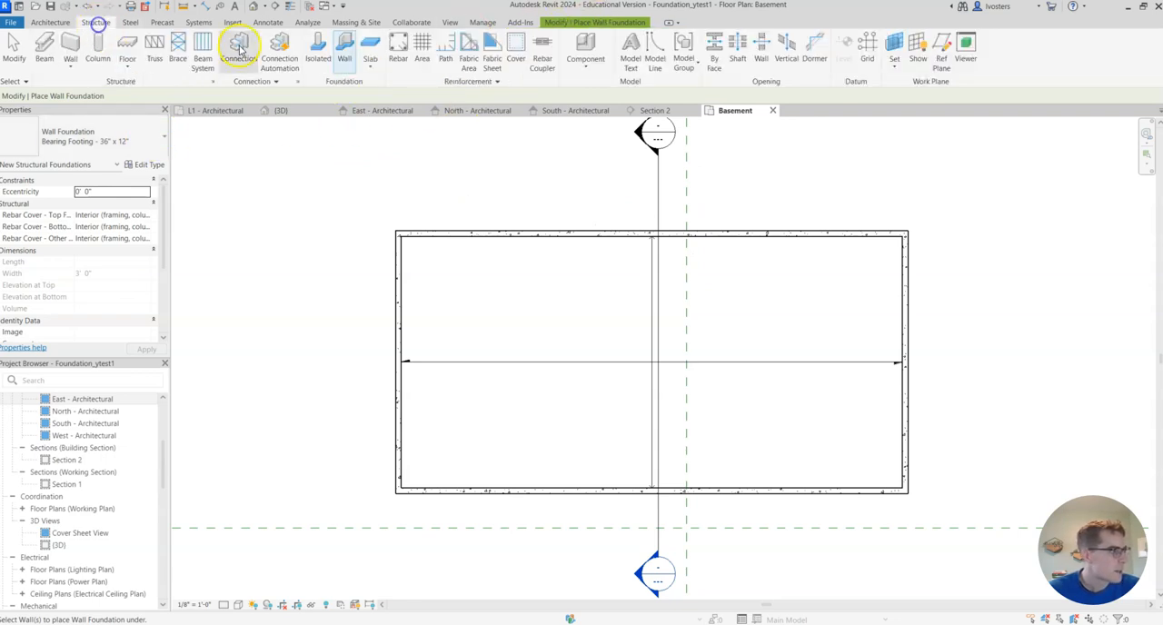
{"action": "left_click", "coordinate": [132, 142]}
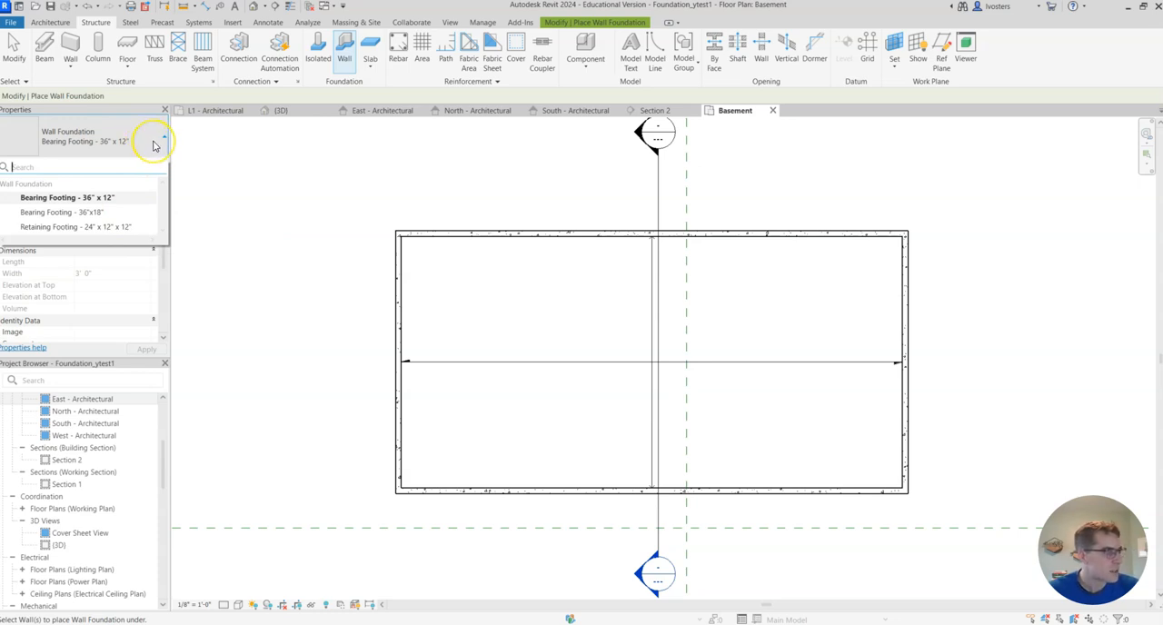
{"action": "left_click", "coordinate": [117, 197]}
- Duplicate the current wall foundation type and name the copy Bearing Footing - 16" x 8"
{"action": "left_click", "coordinate": [158, 168]}
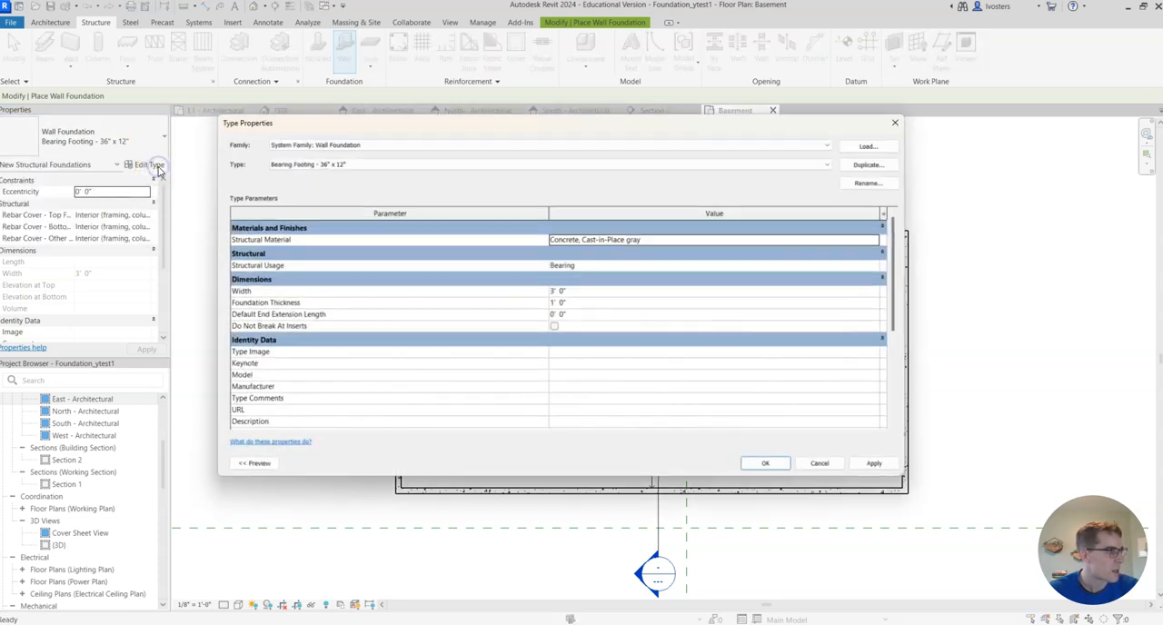
{"action": "left_click", "coordinate": [870, 164]}
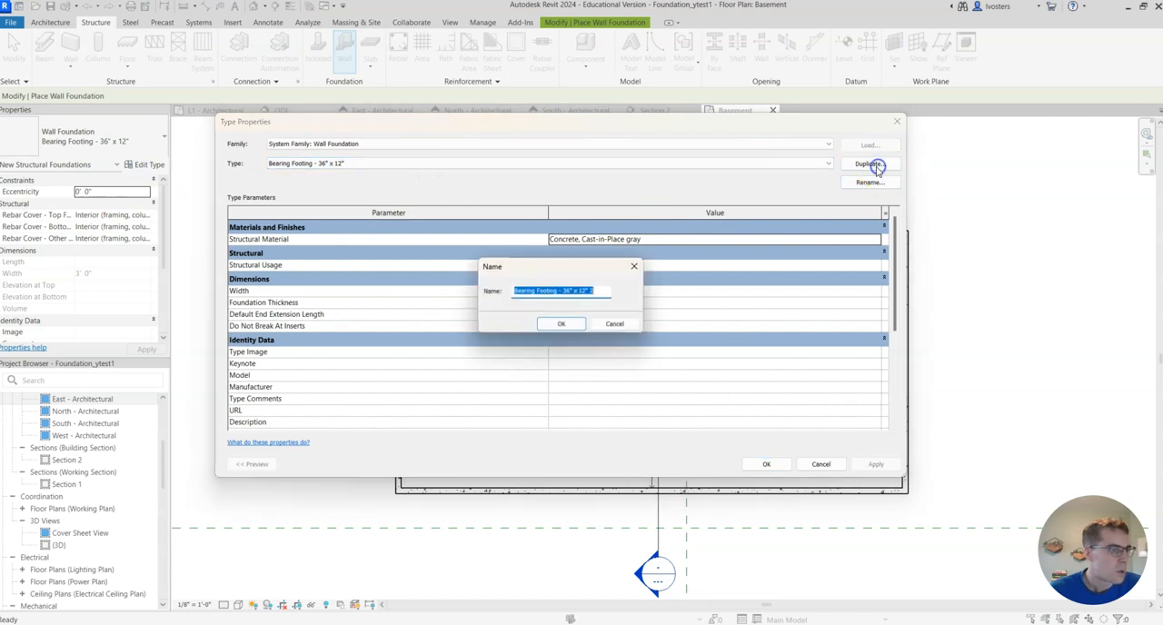
{"action": "left_click", "coordinate": [604, 290]}
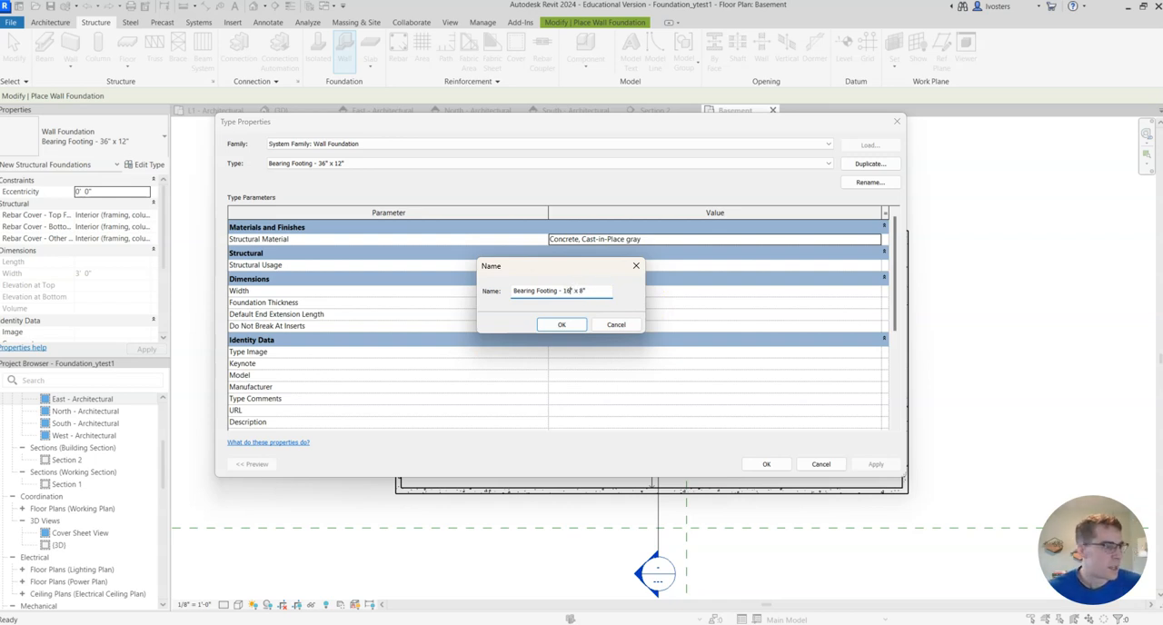
{"action": "left_click", "coordinate": [576, 325]}
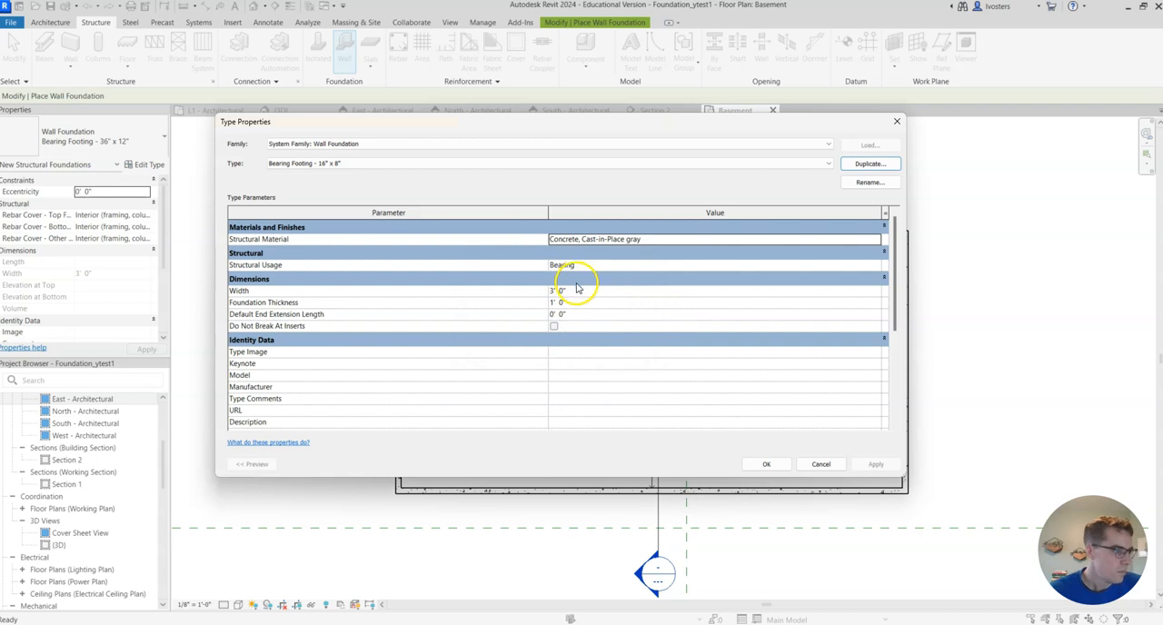
- Set the new footing type's width to 1' 4" and its foundation thickness to 0' 8"
{"action": "left_click", "coordinate": [551, 291]}
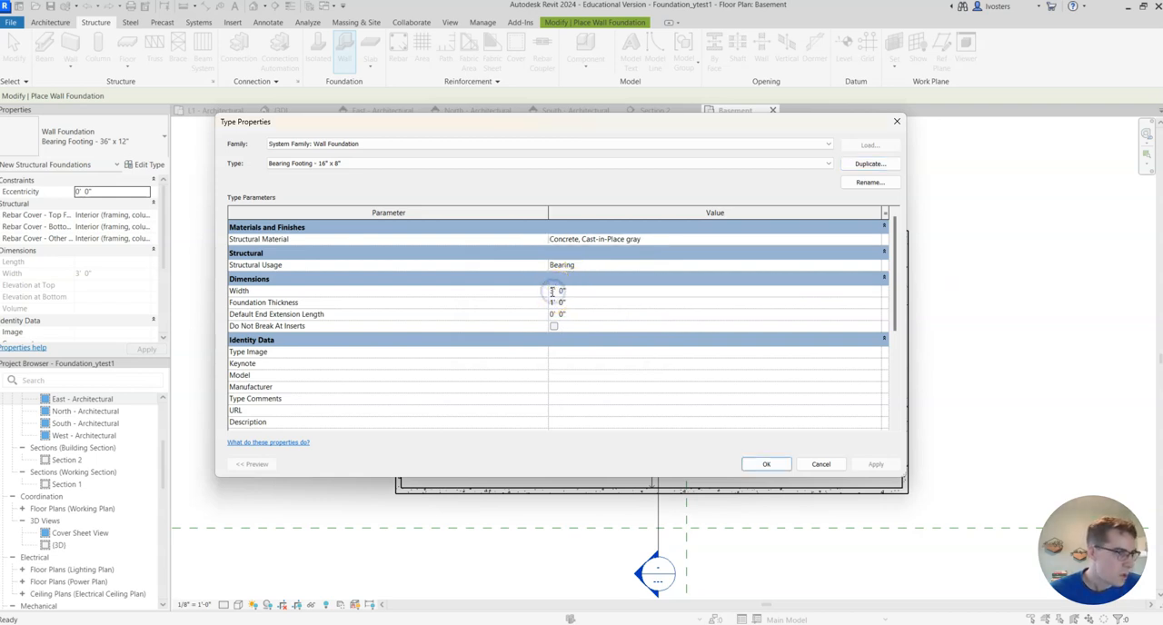
{"action": "left_click_drag", "start_coordinate": [567, 289], "coordinate": [422, 377]}
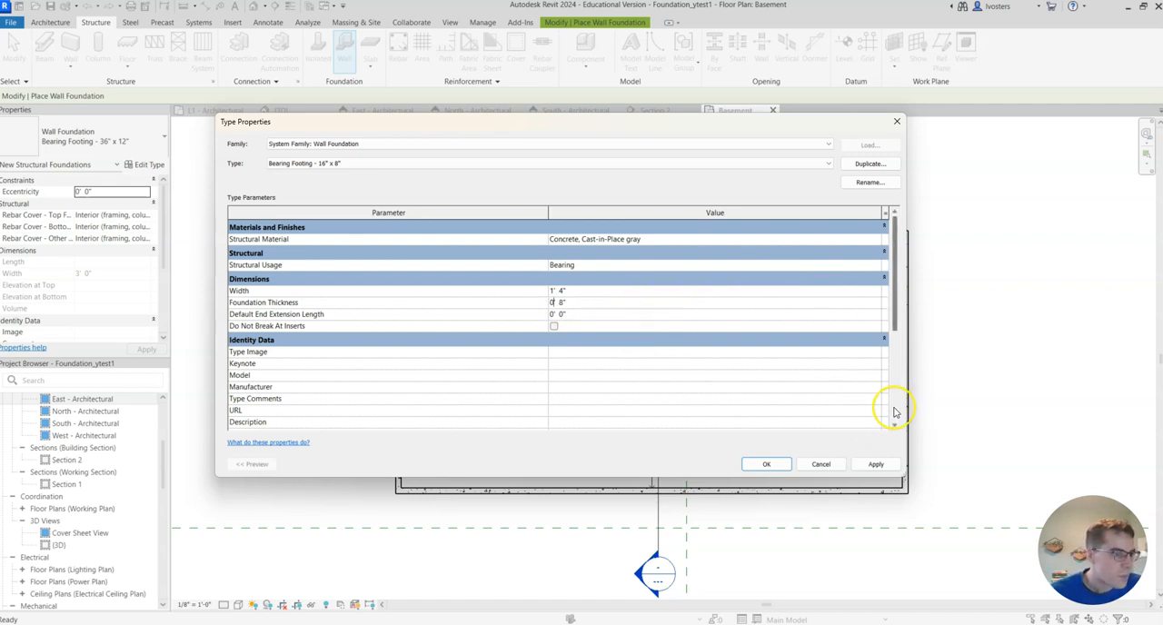
{"action": "left_click", "coordinate": [875, 466]}
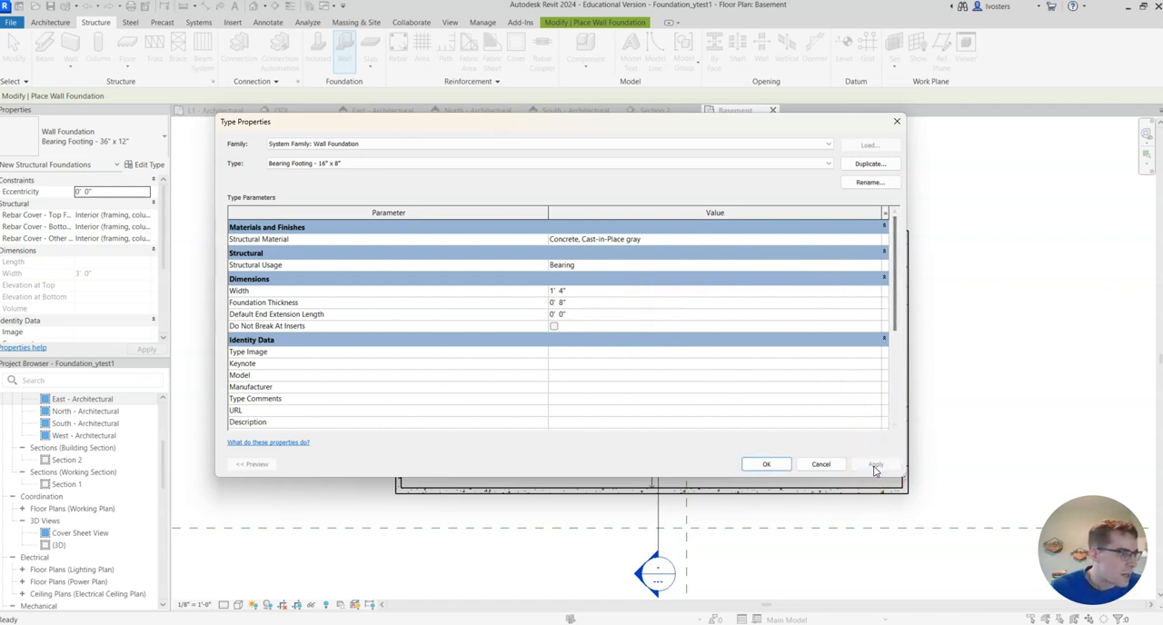
{"action": "left_click", "coordinate": [786, 466]}
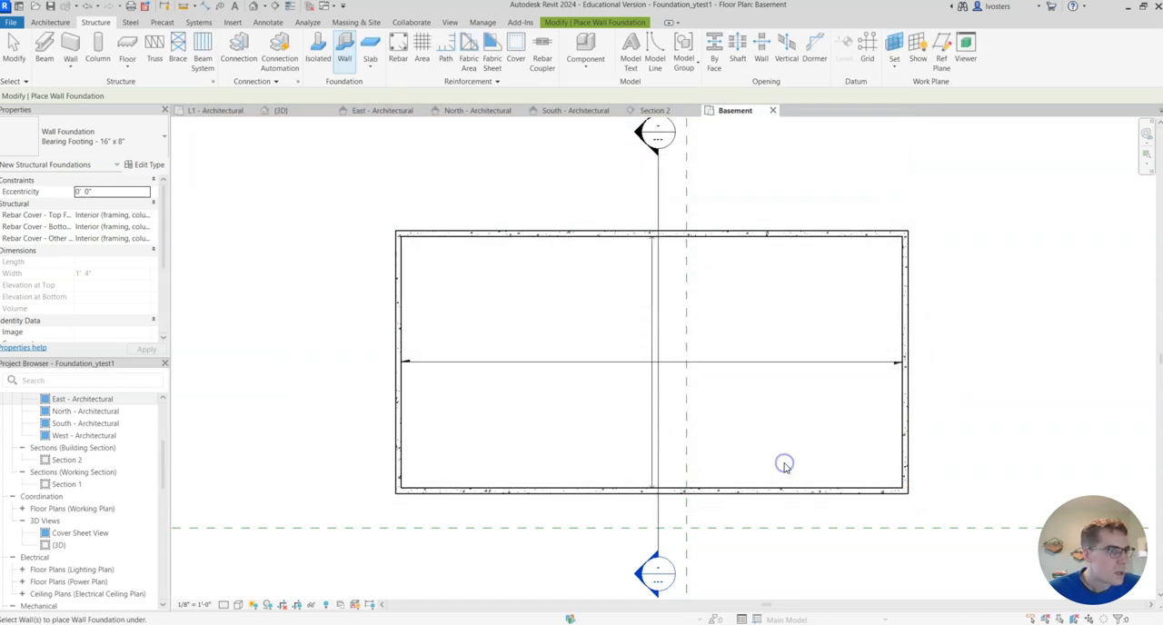
- Try placing Bearing Footing - 36" x 12" foundations under the four foundation walls in the 3D view
{"action": "left_click", "coordinate": [305, 110]}
{"action": "middle_click_drag", "start_coordinate": [589, 355], "coordinate": [854, 322]}
{"action": "scroll", "coordinate": [709, 313], "scroll_direction": "down", "scroll_amount": 3}
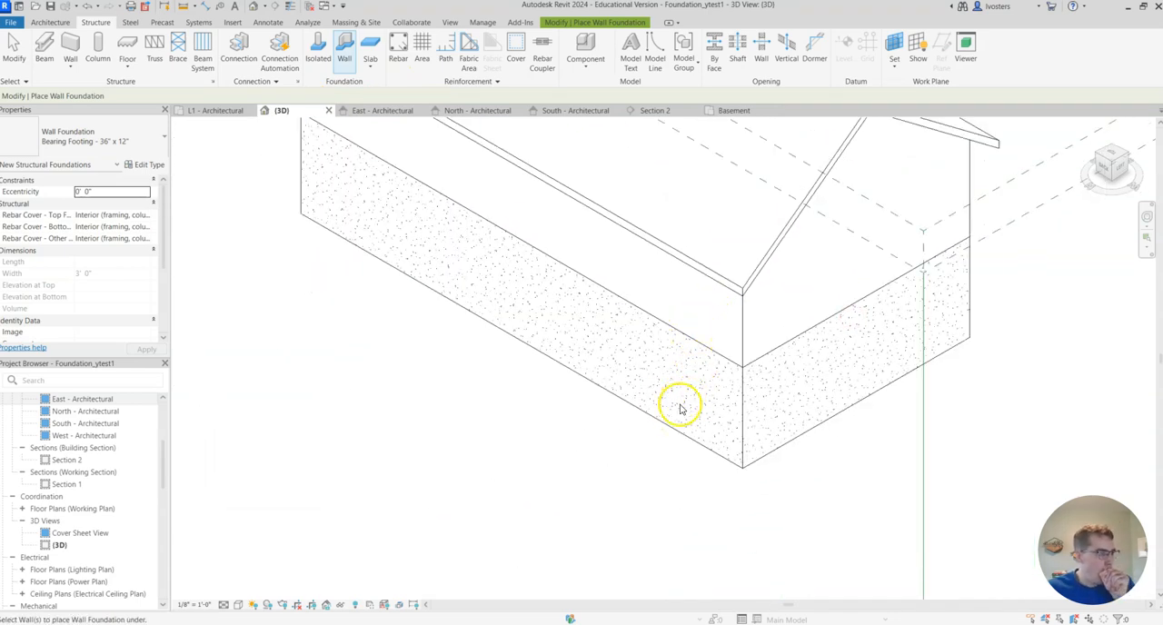
{"action": "left_click", "coordinate": [680, 434]}
{"action": "left_click", "coordinate": [779, 442]}
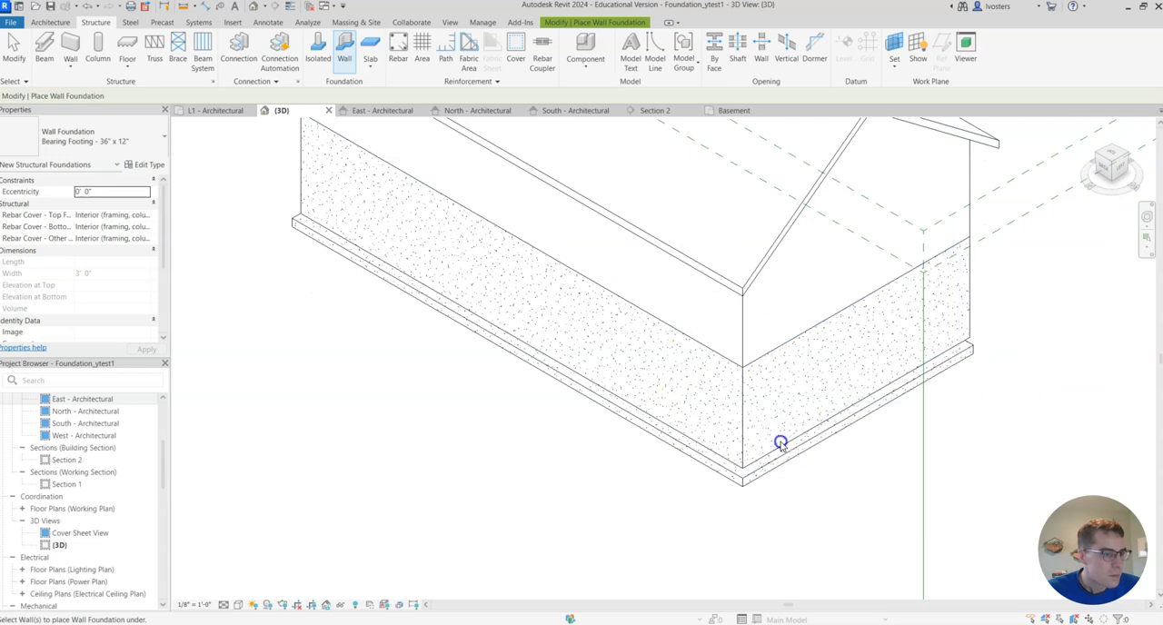
{"action": "left_click", "coordinate": [1129, 159]}
{"action": "scroll", "coordinate": [800, 415], "scroll_direction": "up", "scroll_amount": 5}
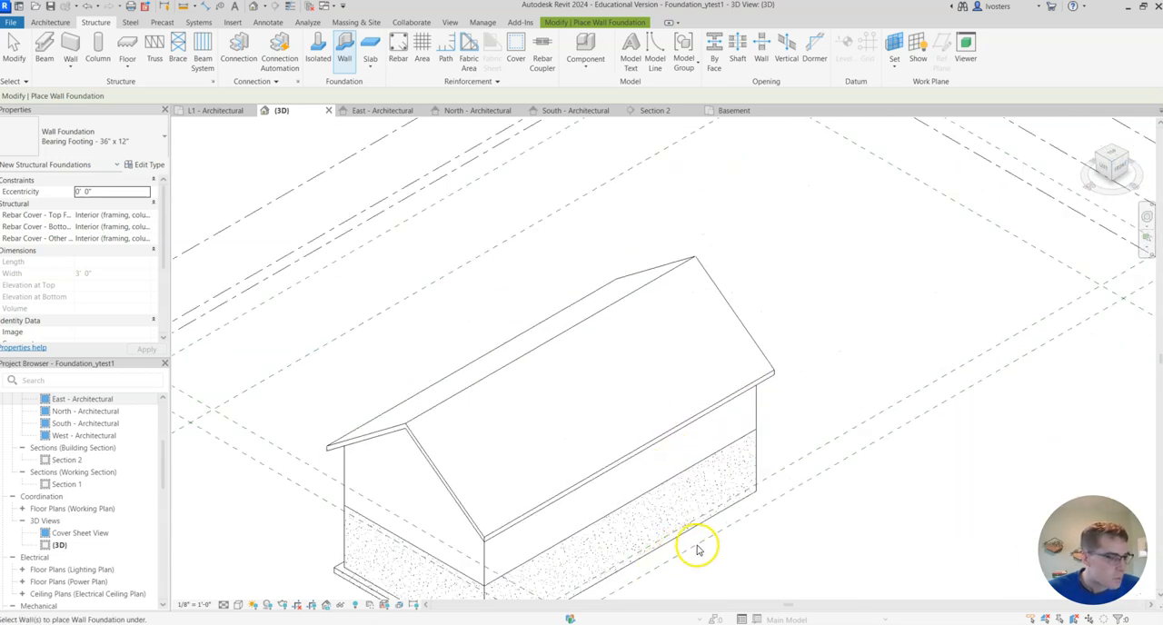
{"action": "middle_click_drag", "start_coordinate": [698, 549], "coordinate": [749, 396]}
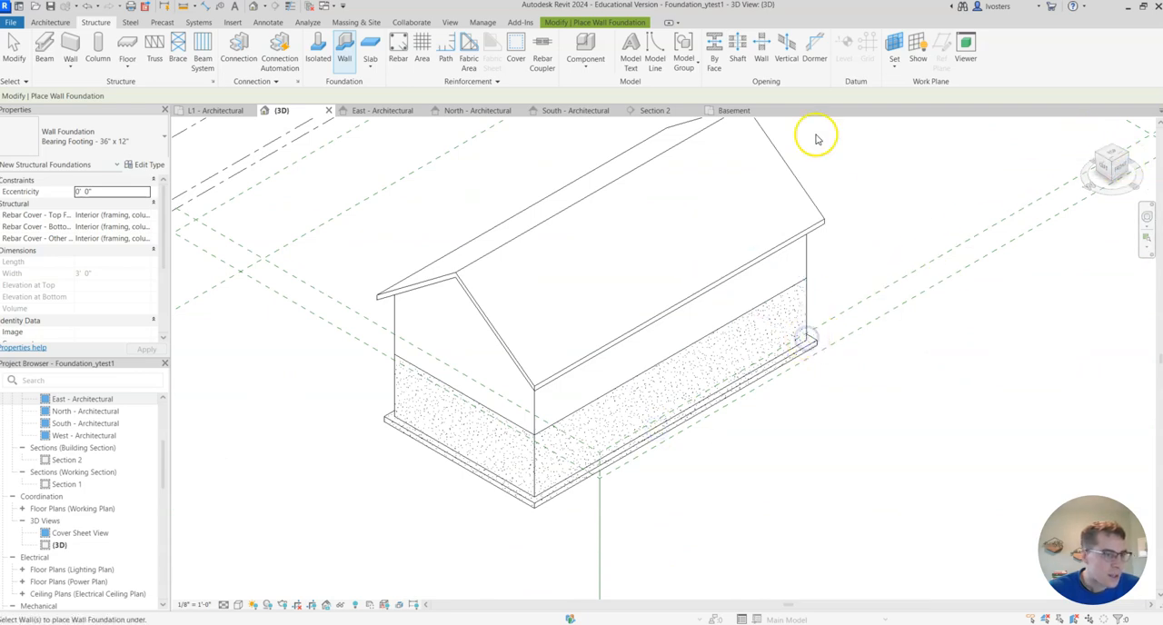
- Check the placed footings beneath the foundation walls in Section 2
{"action": "left_click", "coordinate": [656, 112]}
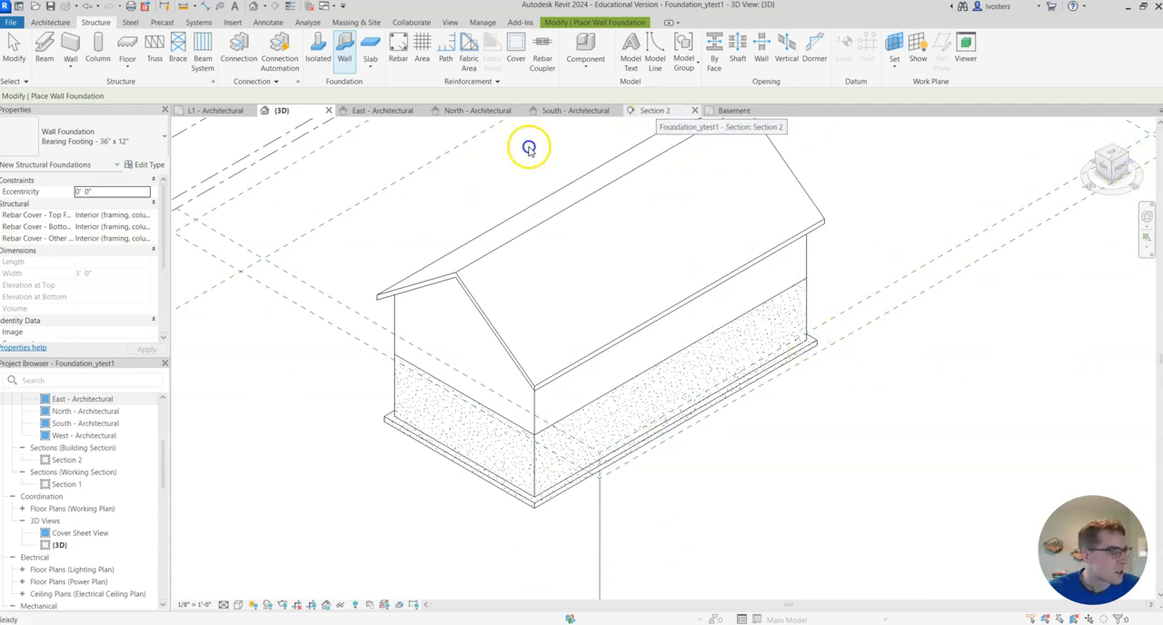
{"action": "scroll", "coordinate": [763, 518], "scroll_direction": "up", "scroll_amount": 2}
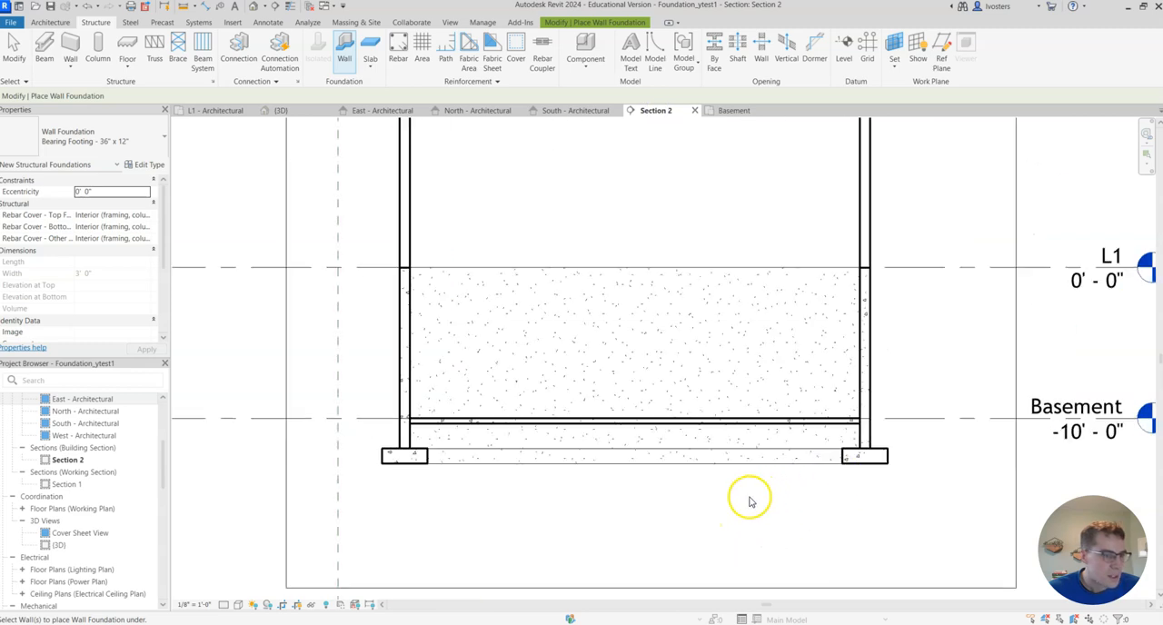
{"action": "middle_click_drag", "start_coordinate": [700, 503], "coordinate": [676, 543]}
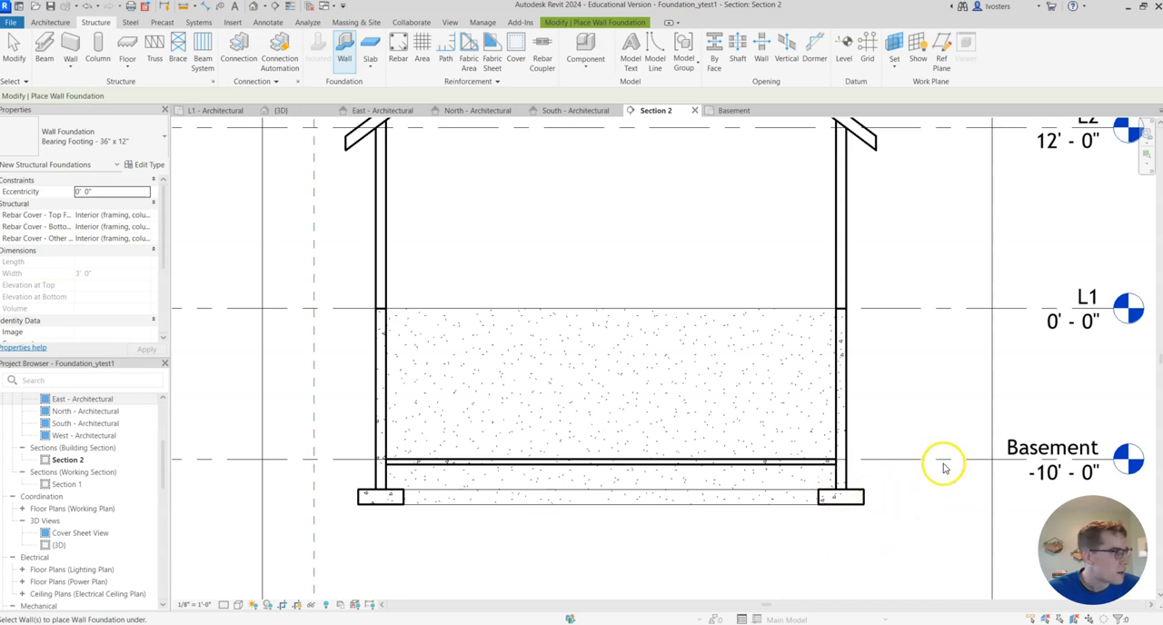
{"action": "scroll", "coordinate": [877, 495], "scroll_direction": "down", "scroll_amount": 1}
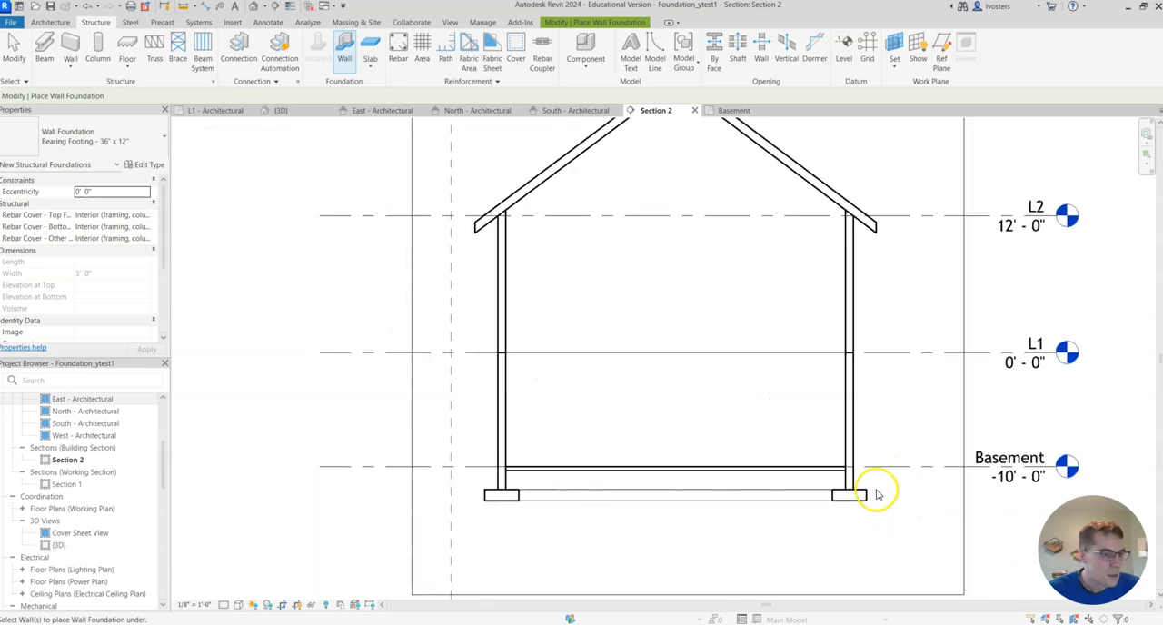
{"action": "scroll", "coordinate": [850, 505], "scroll_direction": "down", "scroll_amount": 2}
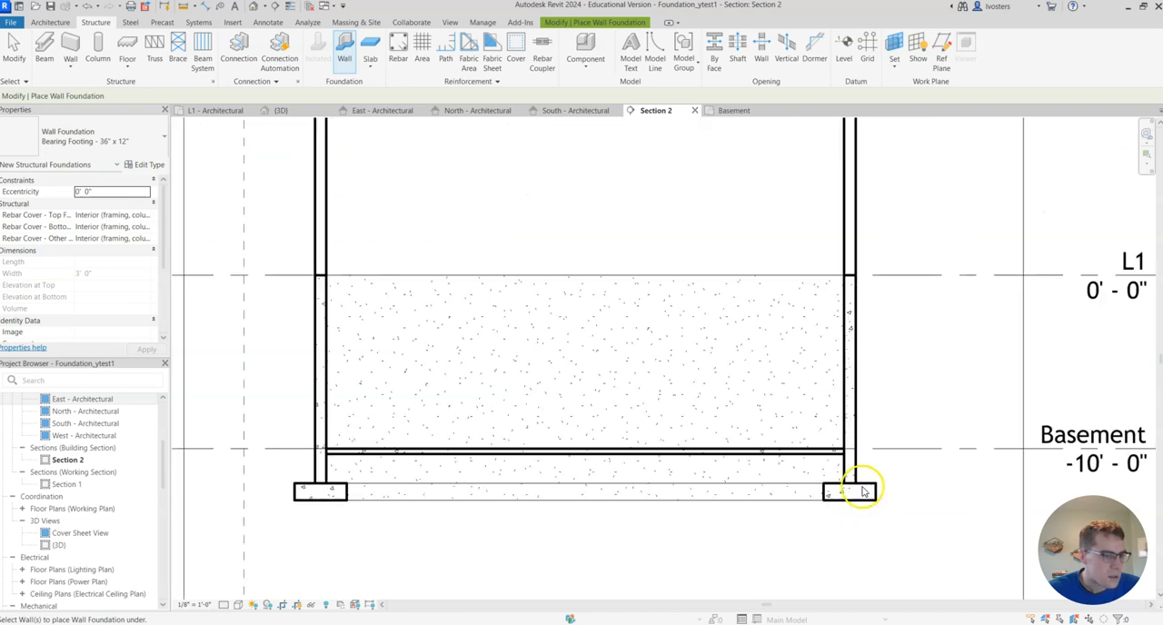
- Return to the 3D view and undo the placement of the 36" x 12" footings
{"action": "left_click", "coordinate": [284, 110]}
{"action": "scroll", "coordinate": [508, 481], "scroll_direction": "down", "scroll_amount": 1}
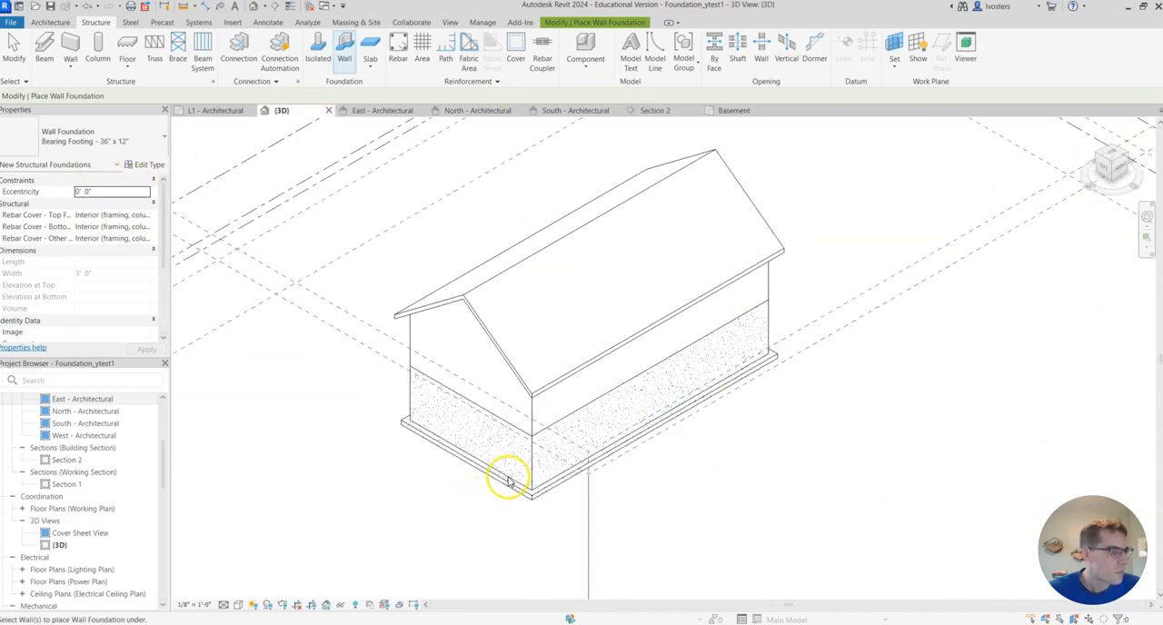
{"action": "left_click", "coordinate": [581, 457]}
{"action": "scroll", "coordinate": [604, 459], "scroll_direction": "up", "scroll_amount": 3}
{"action": "middle_click_drag", "start_coordinate": [801, 416], "coordinate": [906, 164]}
{"action": "middle_click_drag", "start_coordinate": [781, 353], "coordinate": [777, 93]}
{"action": "scroll", "coordinate": [782, 317], "scroll_direction": "down", "scroll_amount": 1}
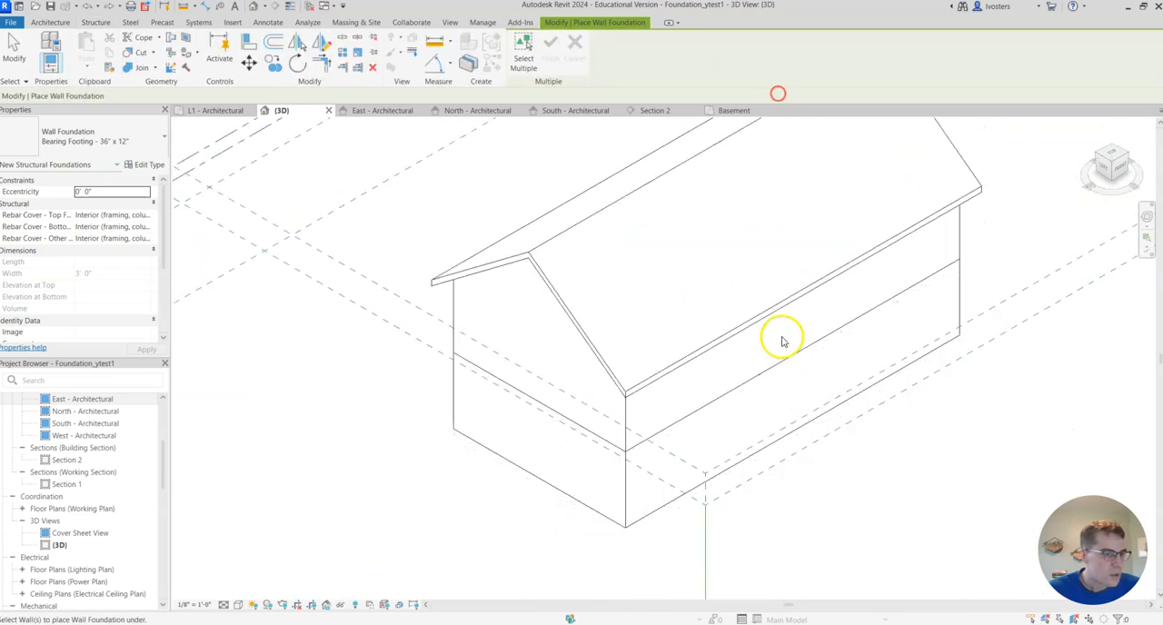
{"action": "left_click", "coordinate": [782, 342]}
{"action": "scroll", "coordinate": [782, 342], "scroll_direction": "down", "scroll_amount": 1}
- Place Bearing Footing - 16" x 8" foundations under all four foundation walls in the 3D view
{"action": "left_click", "coordinate": [153, 138]}
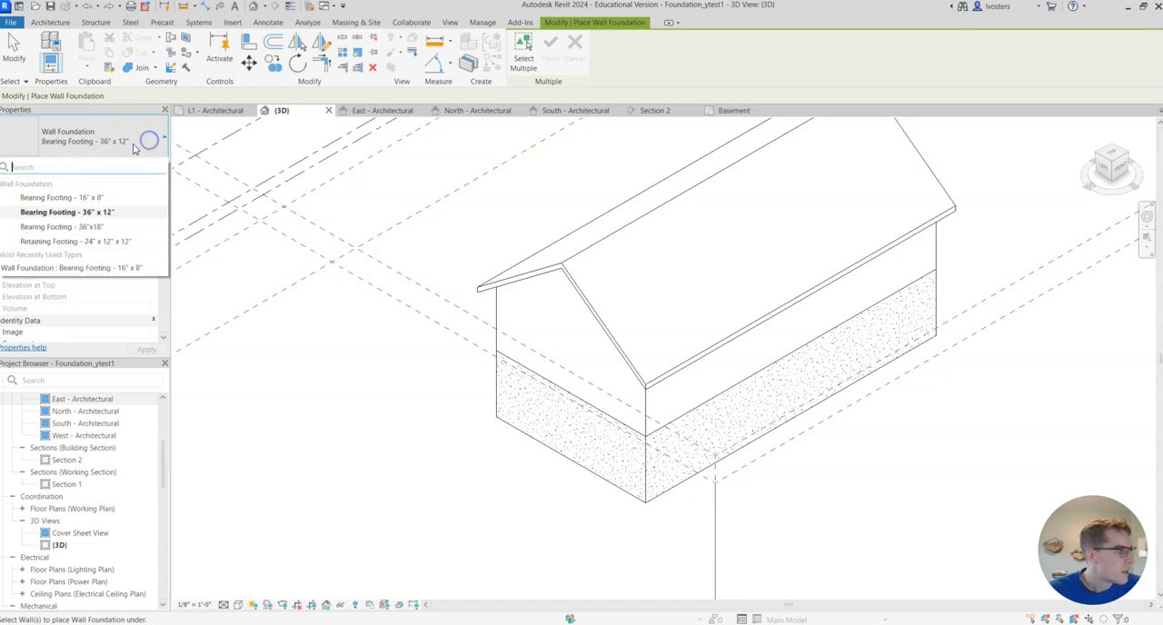
{"action": "left_click", "coordinate": [128, 198]}
{"action": "left_click", "coordinate": [141, 145]}
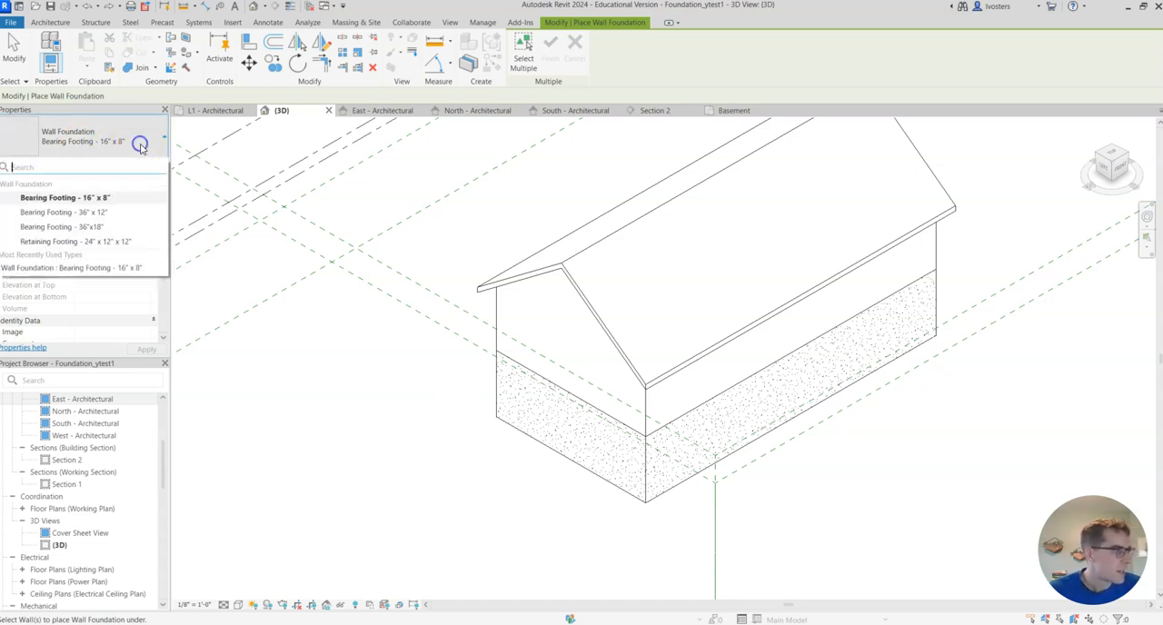
{"action": "left_click", "coordinate": [125, 197]}
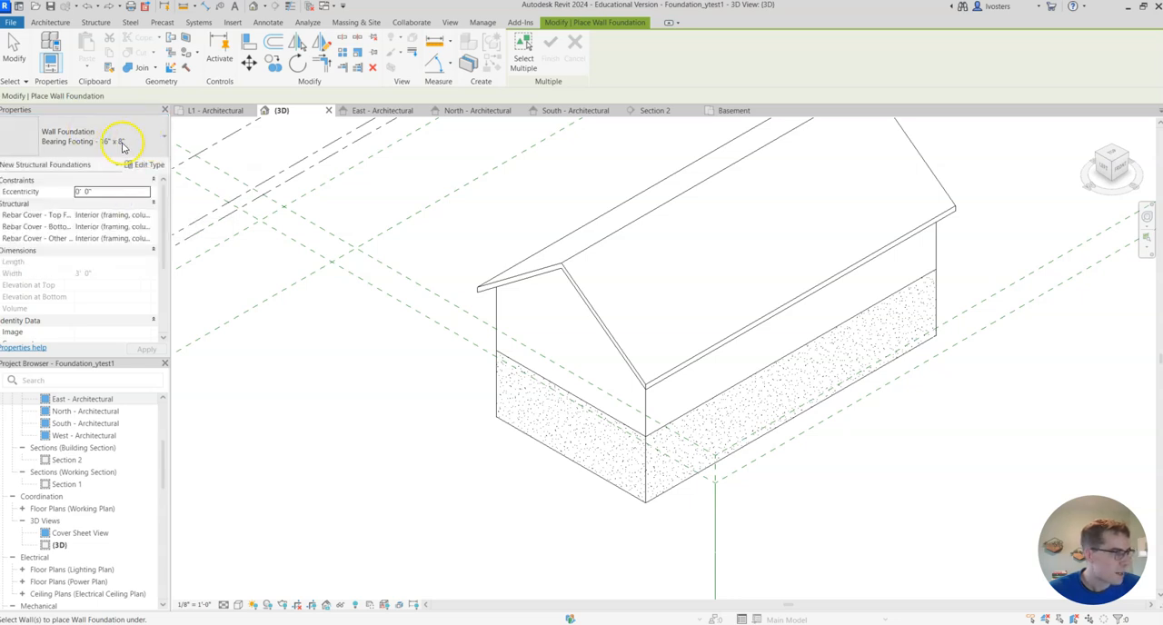
{"action": "left_click", "coordinate": [576, 466]}
{"action": "left_click", "coordinate": [670, 491]}
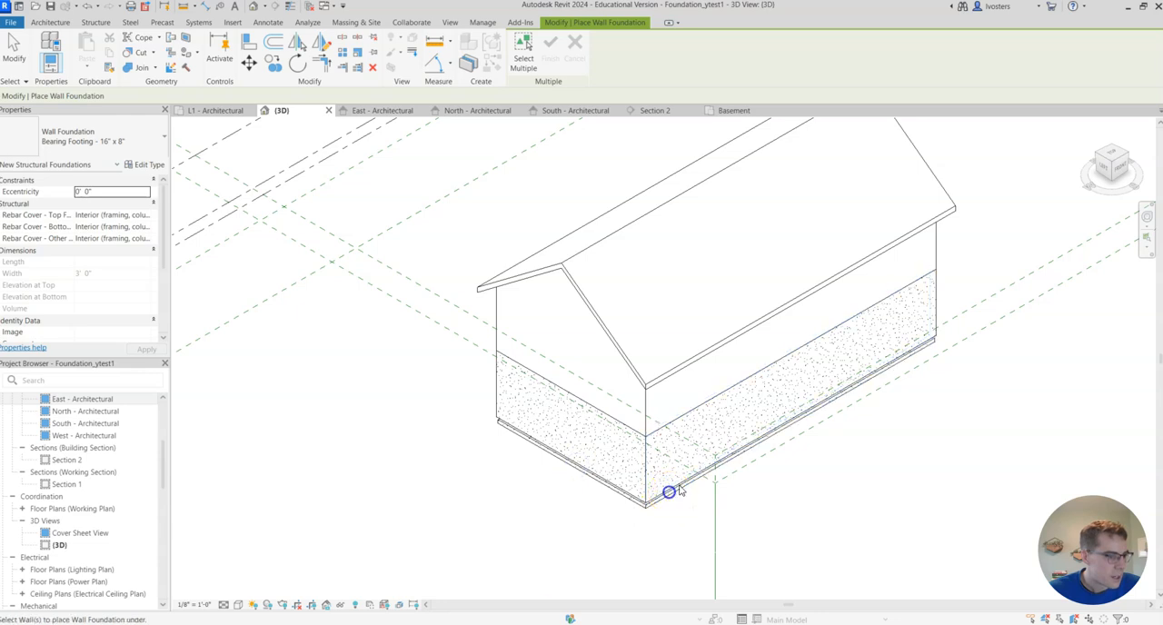
{"action": "left_click", "coordinate": [935, 317]}
{"action": "left_click", "coordinate": [494, 397]}
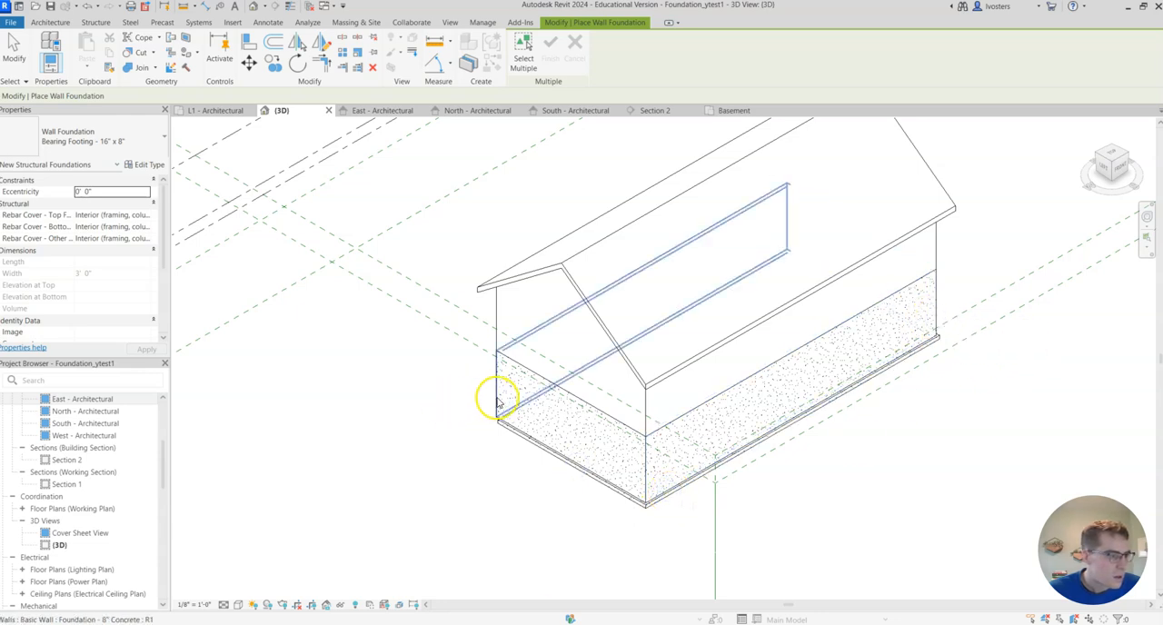
- Inspect the 16" x 8" footings under the foundation walls in Section 2
{"action": "left_click", "coordinate": [673, 117]}
{"action": "scroll", "coordinate": [427, 504], "scroll_direction": "up", "scroll_amount": 5}
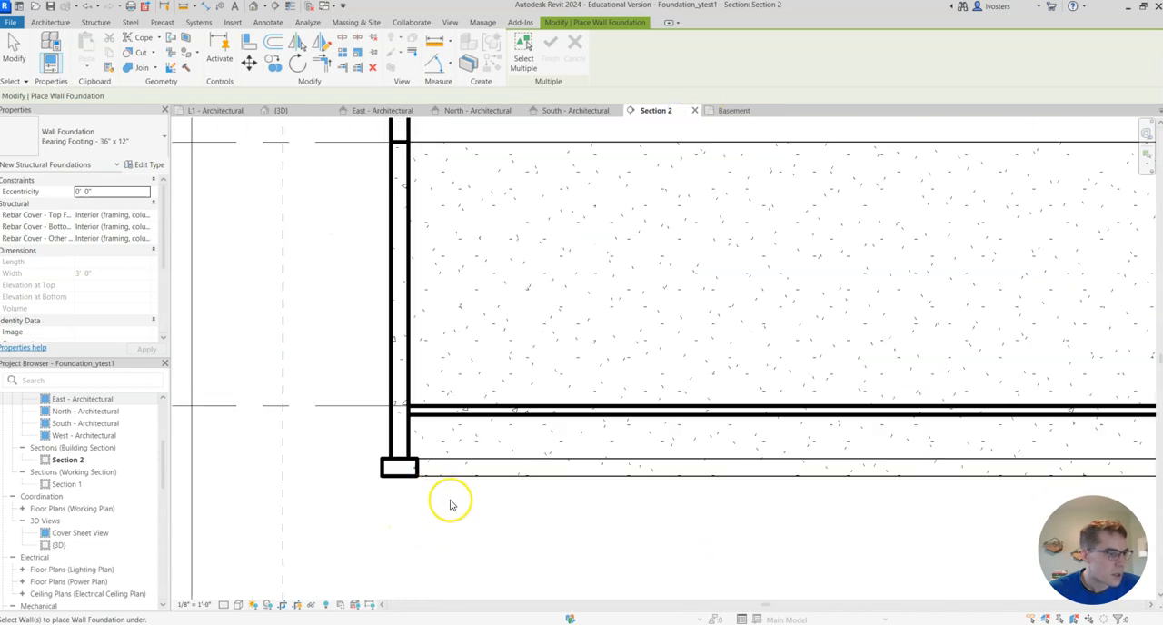
{"action": "scroll", "coordinate": [451, 504], "scroll_direction": "down", "scroll_amount": 2}
{"action": "middle_click_drag", "start_coordinate": [446, 506], "coordinate": [403, 542]}
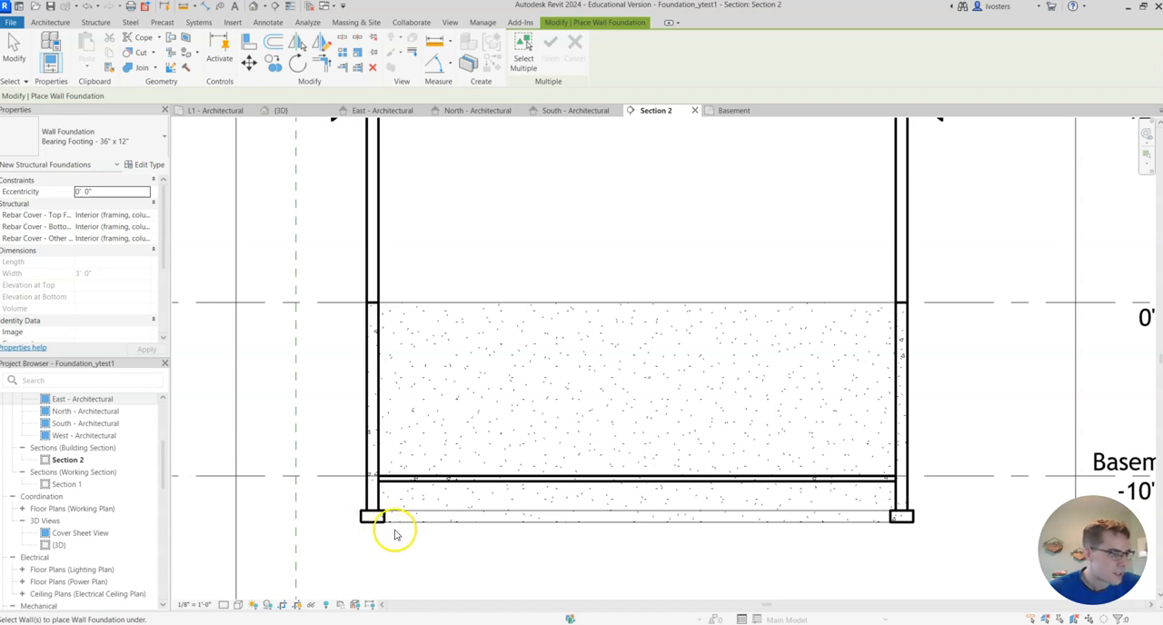
{"action": "scroll", "coordinate": [484, 515], "scroll_direction": "down", "scroll_amount": 2}
{"action": "middle_click_drag", "start_coordinate": [510, 455], "coordinate": [589, 464]}
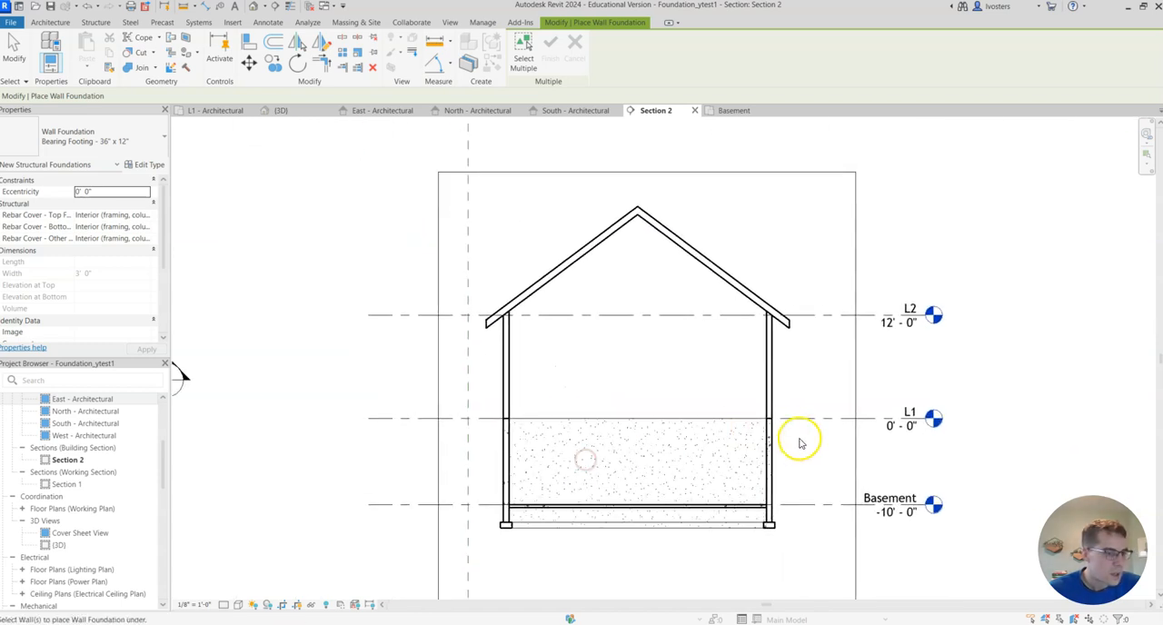
{"action": "middle_click_drag", "start_coordinate": [637, 424], "coordinate": [650, 454]}
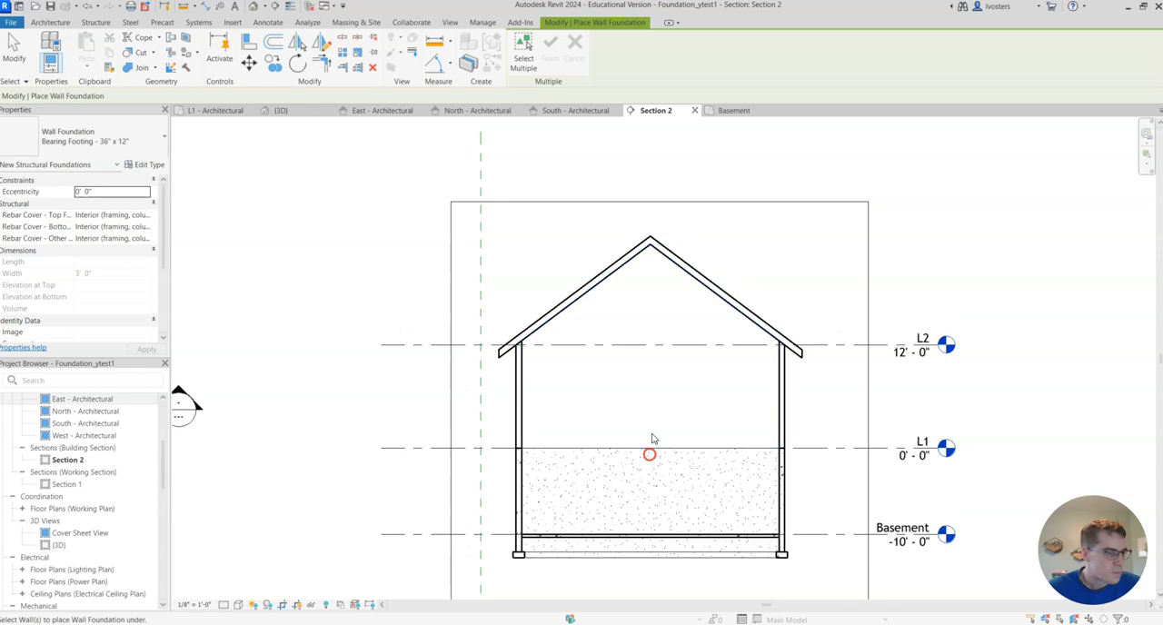
- In the Basement plan, sketch an L-shaped stair in the lower-left corner: a 6-riser run down the side wall, then a 12-riser run along the bottom wall
{"action": "left_click", "coordinate": [724, 111]}
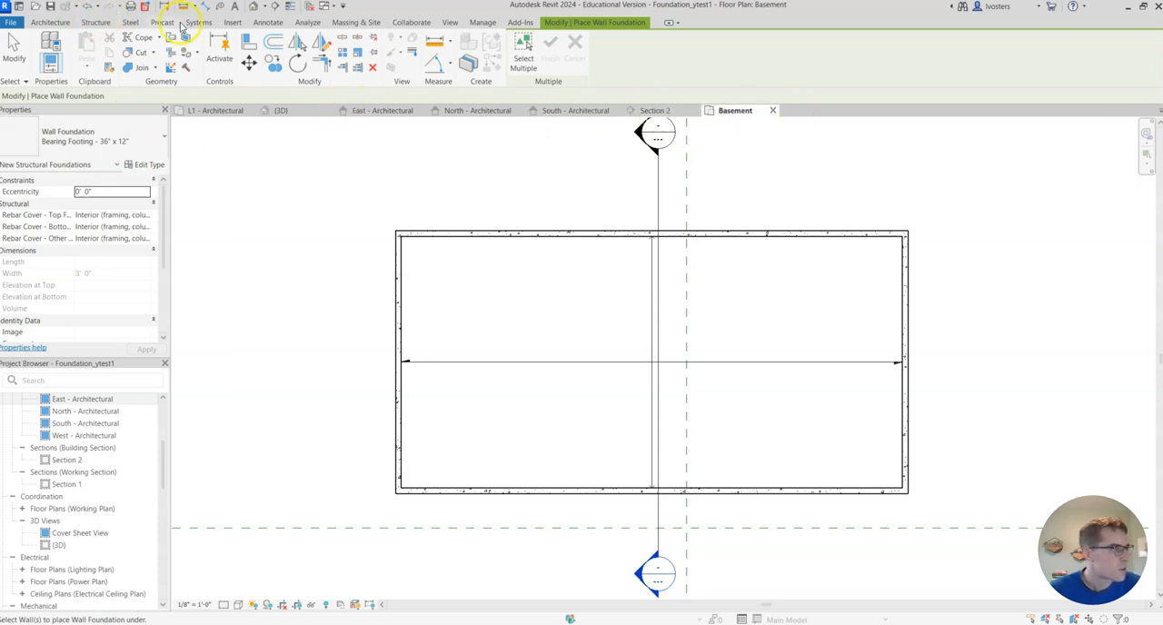
{"action": "left_click", "coordinate": [100, 23]}
{"action": "key", "text": "Escape"}
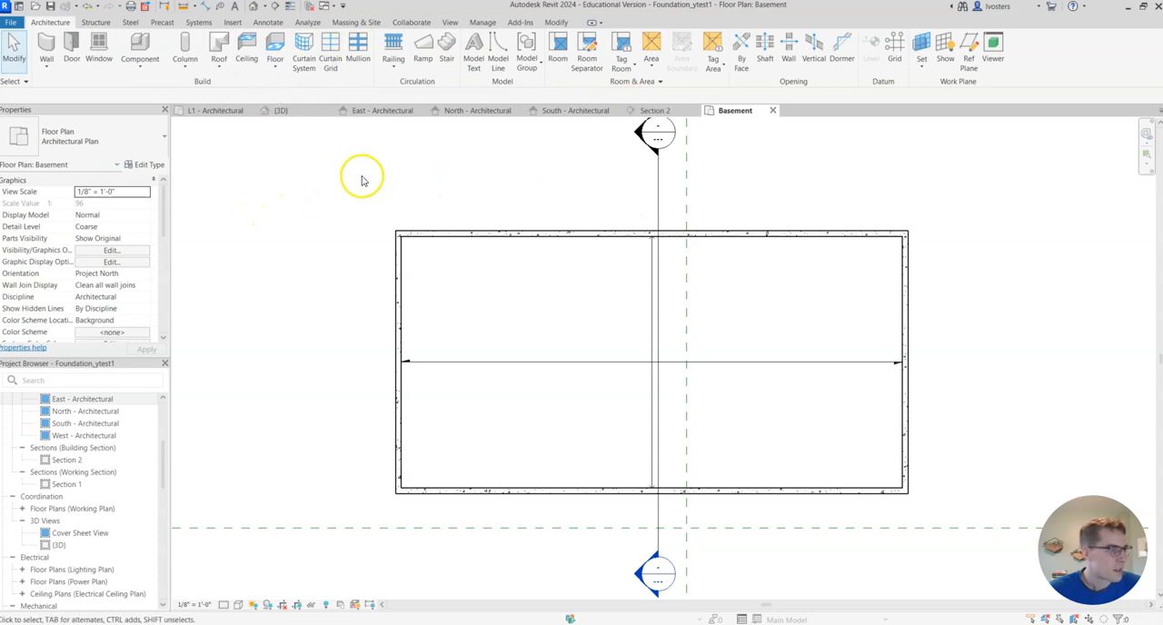
{"action": "left_click", "coordinate": [447, 47]}
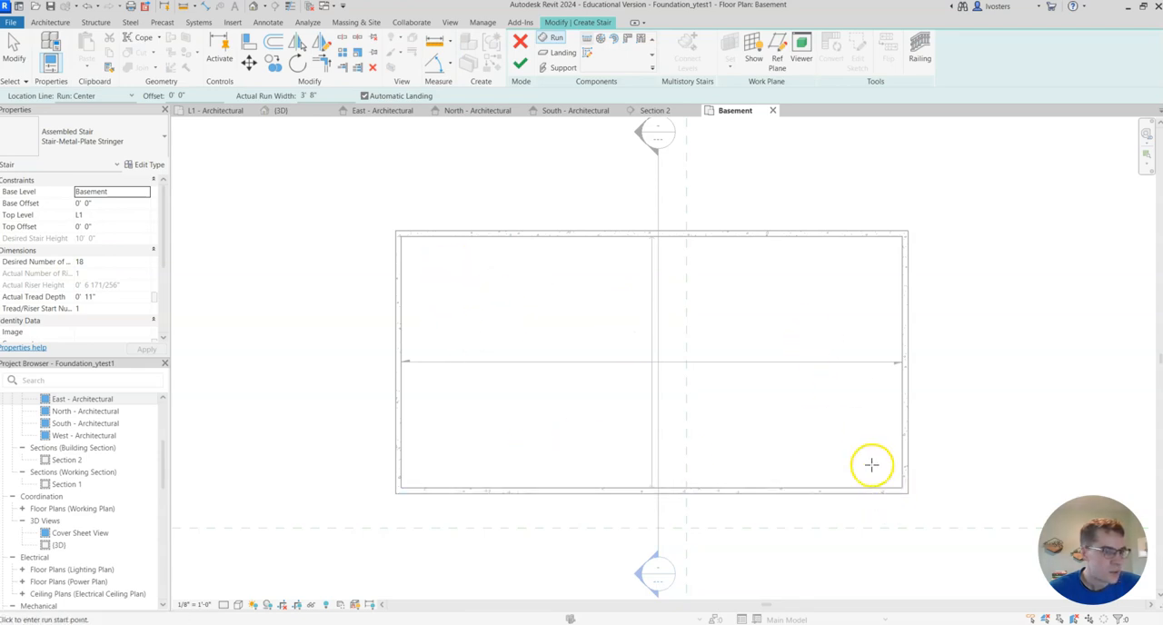
{"action": "left_click", "coordinate": [439, 274]}
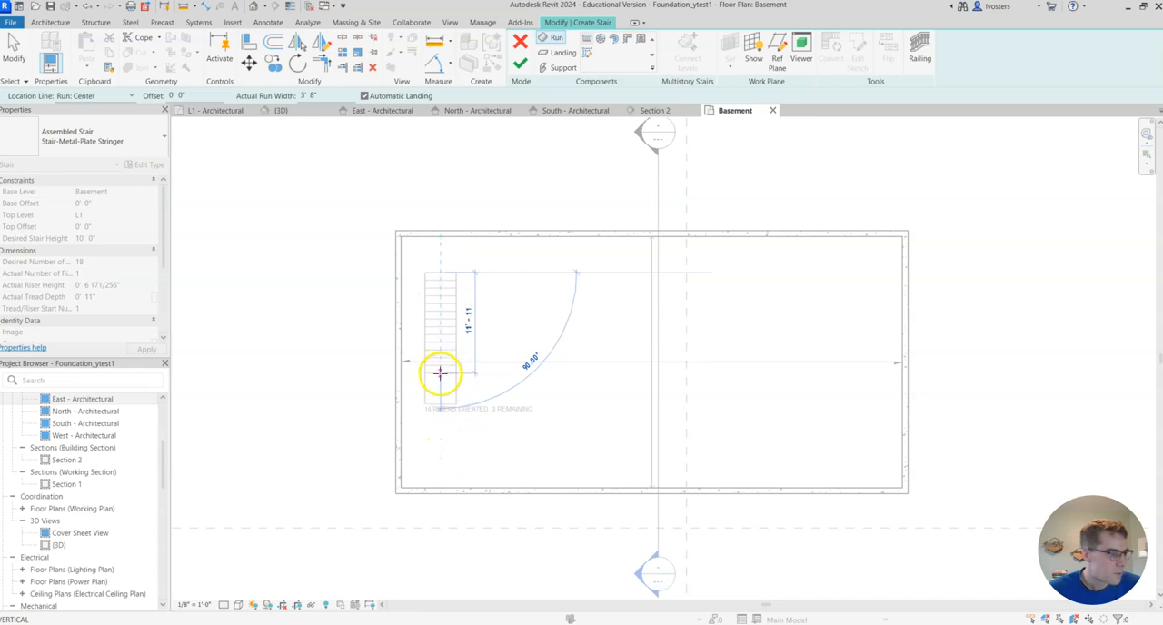
{"action": "key", "text": "Escape"}
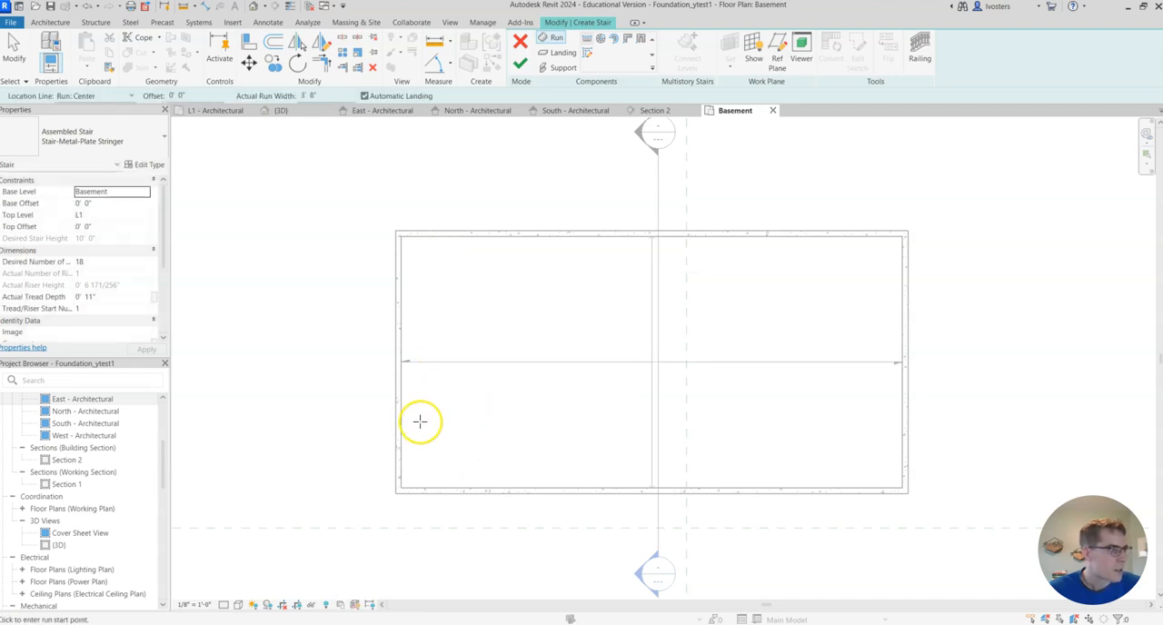
{"action": "left_click", "coordinate": [418, 409]}
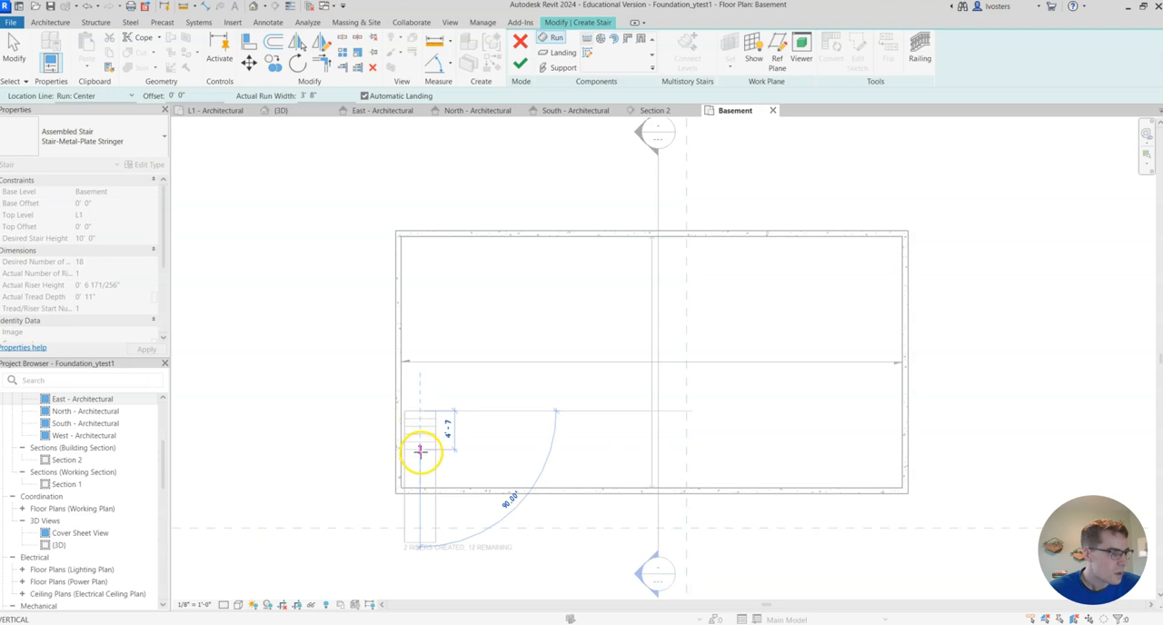
{"action": "left_click", "coordinate": [420, 451]}
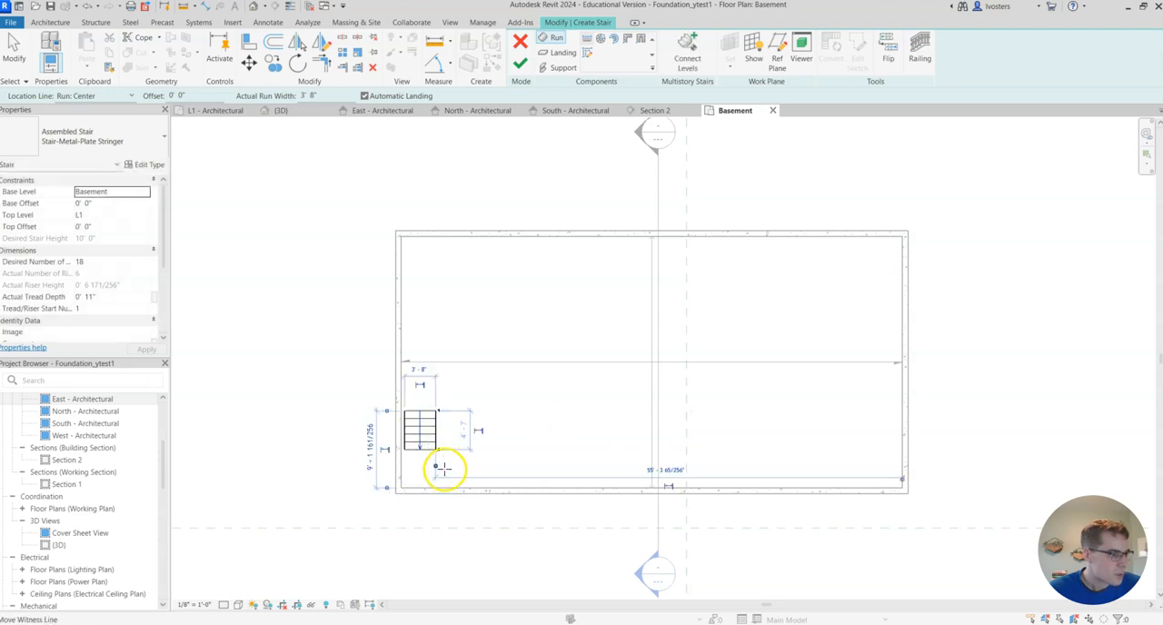
{"action": "left_click", "coordinate": [442, 469]}
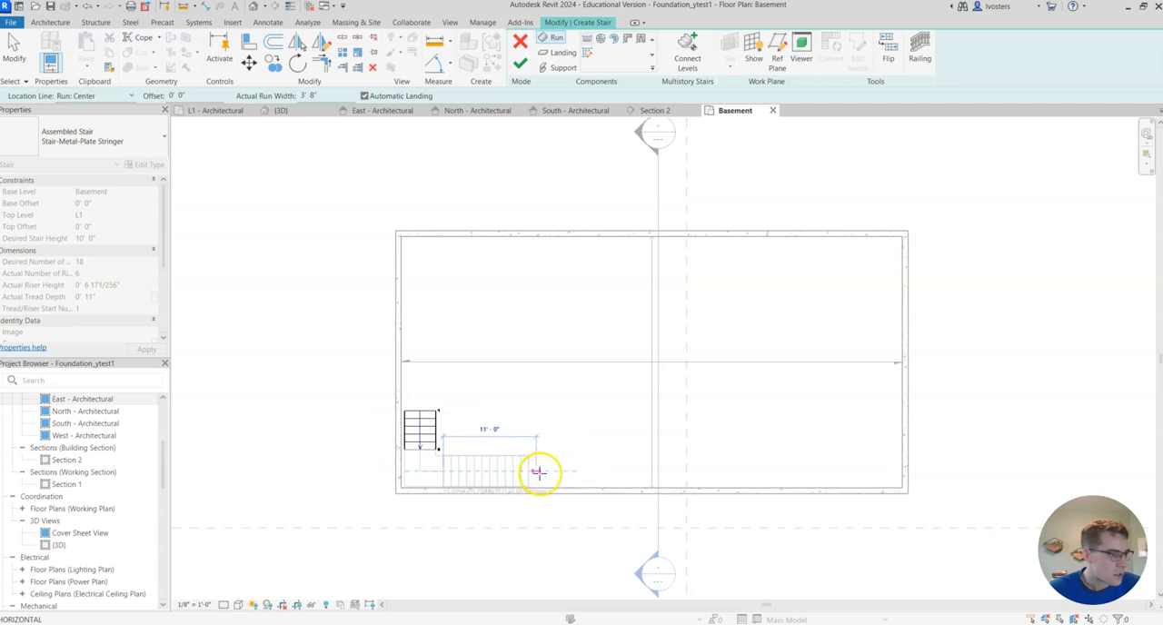
{"action": "left_click", "coordinate": [537, 472]}
- Review the stair sketch in the L1 plan and the 3D view, and finish the stair
{"action": "scroll", "coordinate": [470, 427], "scroll_direction": "up", "scroll_amount": 2}
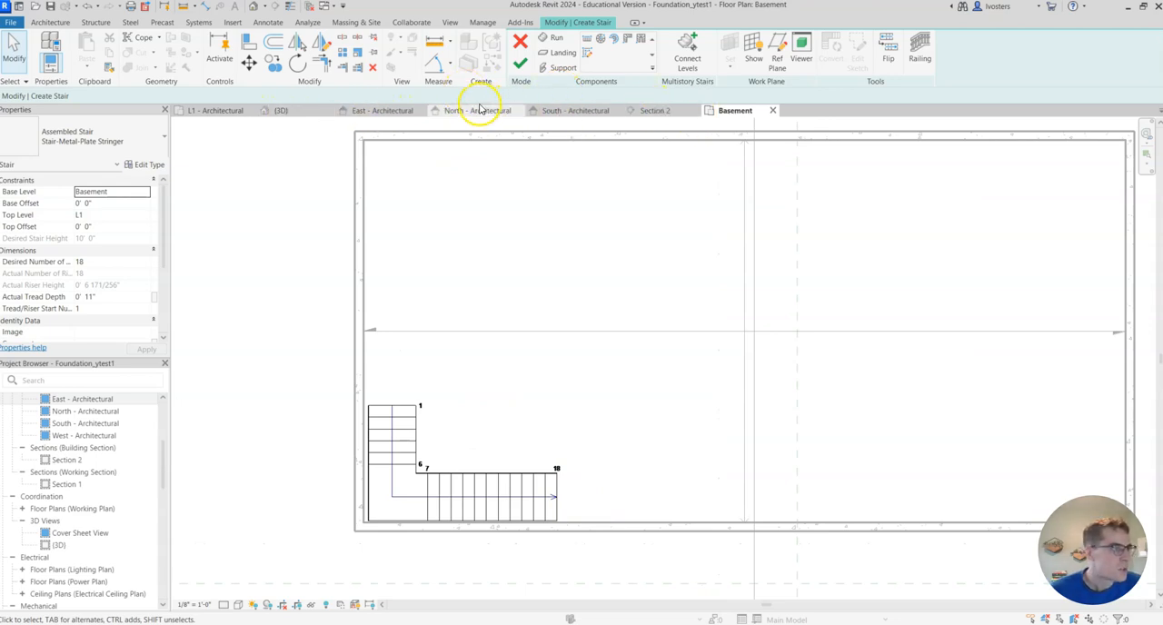
{"action": "left_click", "coordinate": [216, 112]}
{"action": "scroll", "coordinate": [423, 337], "scroll_direction": "up", "scroll_amount": 5}
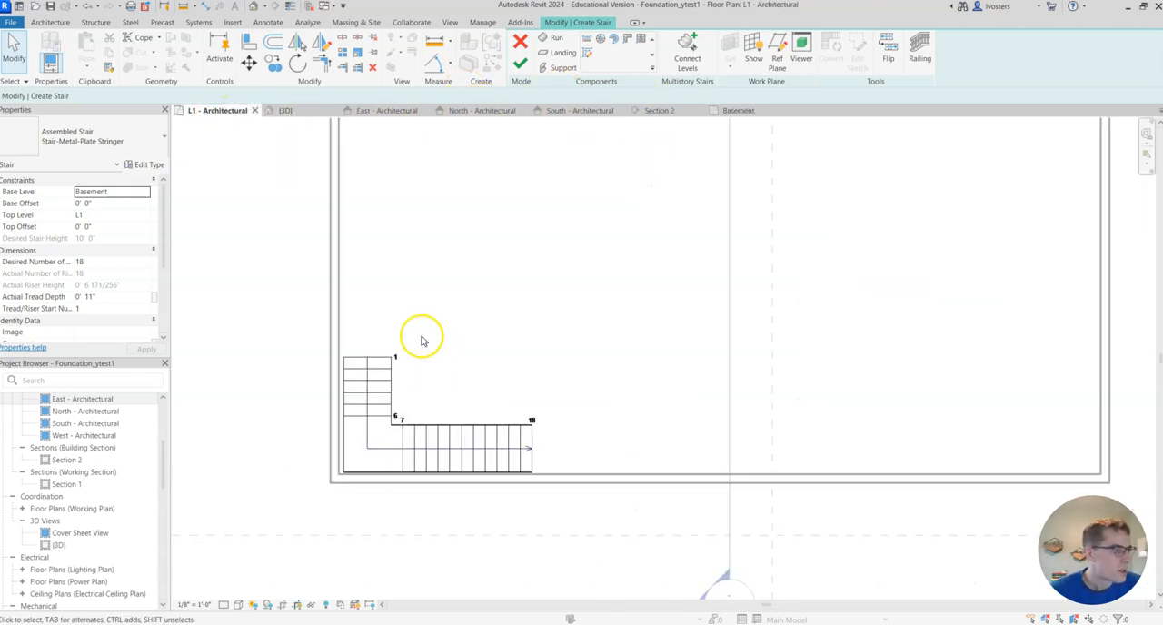
{"action": "scroll", "coordinate": [521, 352], "scroll_direction": "down", "scroll_amount": 2}
{"action": "scroll", "coordinate": [522, 356], "scroll_direction": "down", "scroll_amount": 2}
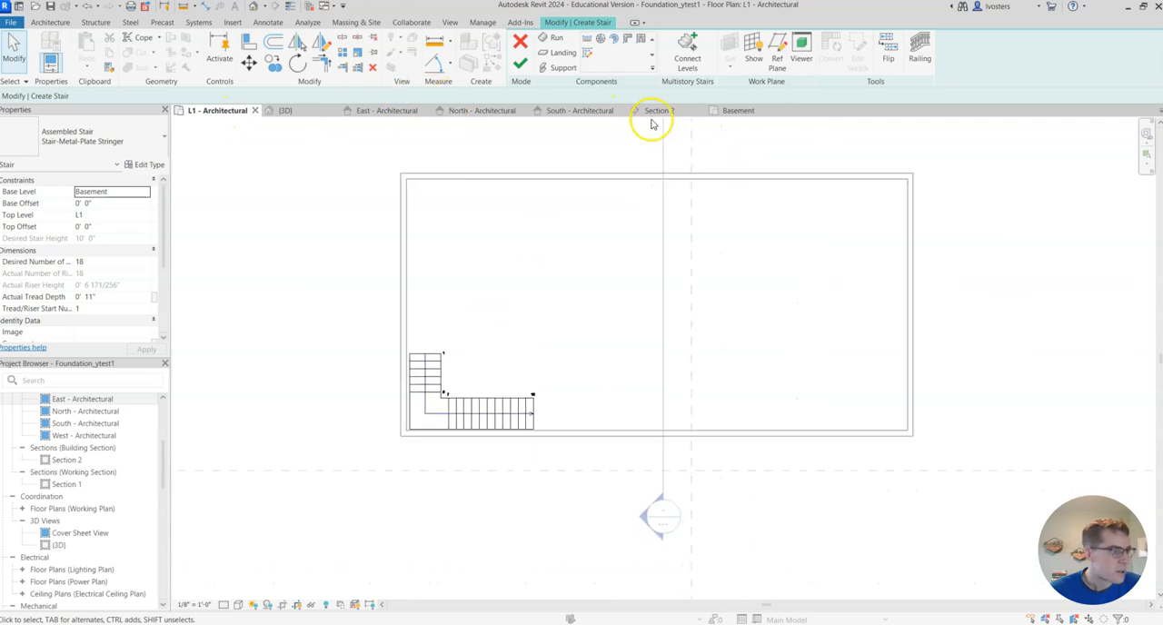
{"action": "left_click", "coordinate": [292, 111]}
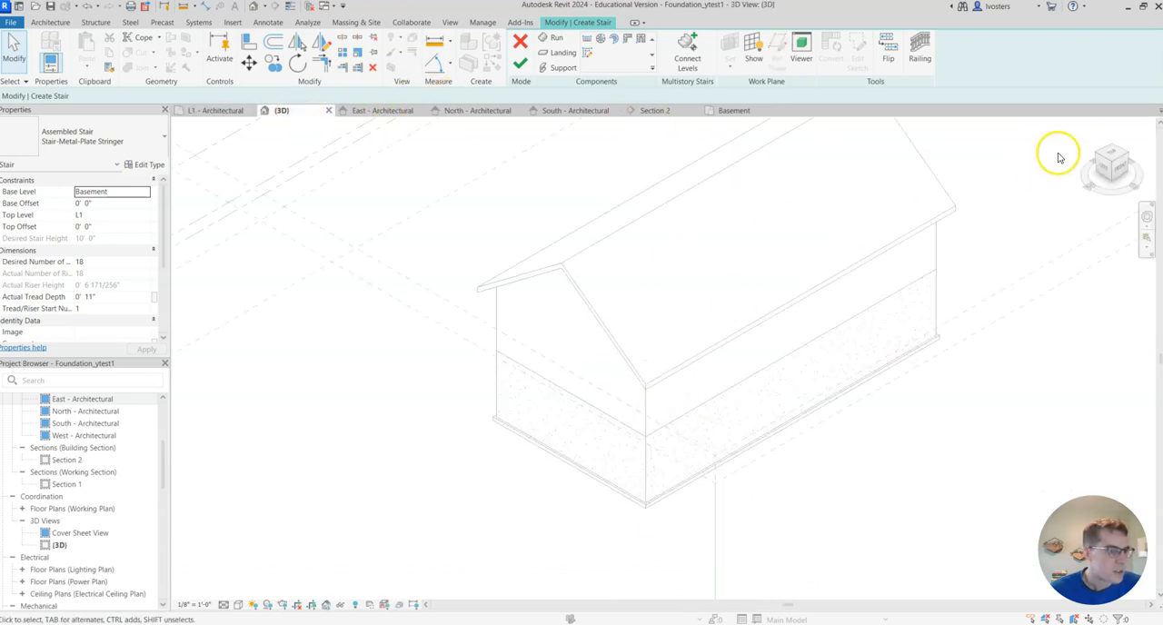
{"action": "left_click", "coordinate": [1097, 152]}
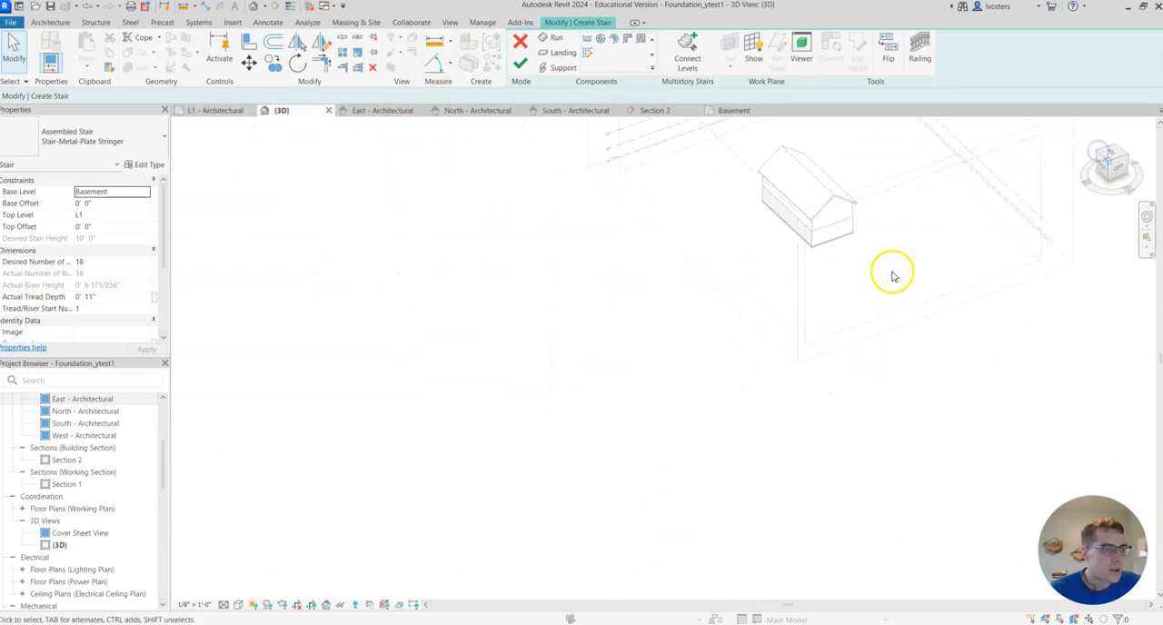
{"action": "left_click", "coordinate": [518, 66]}
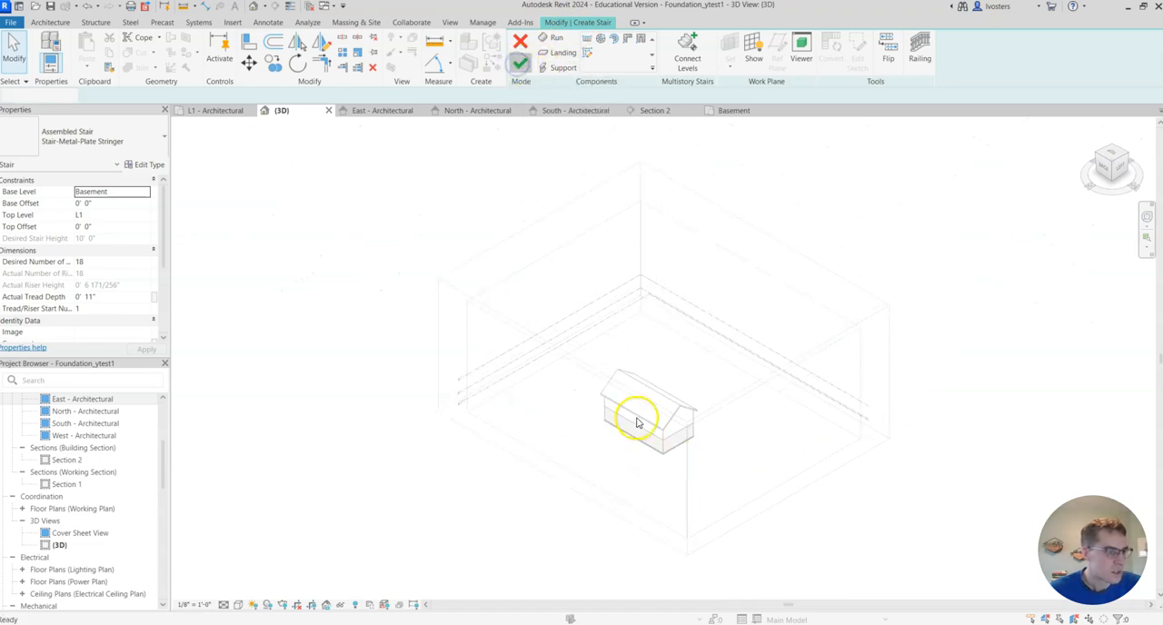
- Temporarily hide the roof and the near long wall above the foundation in the 3D view
{"action": "scroll", "coordinate": [641, 420], "scroll_direction": "up", "scroll_amount": 5}
{"action": "left_click", "coordinate": [679, 444]}
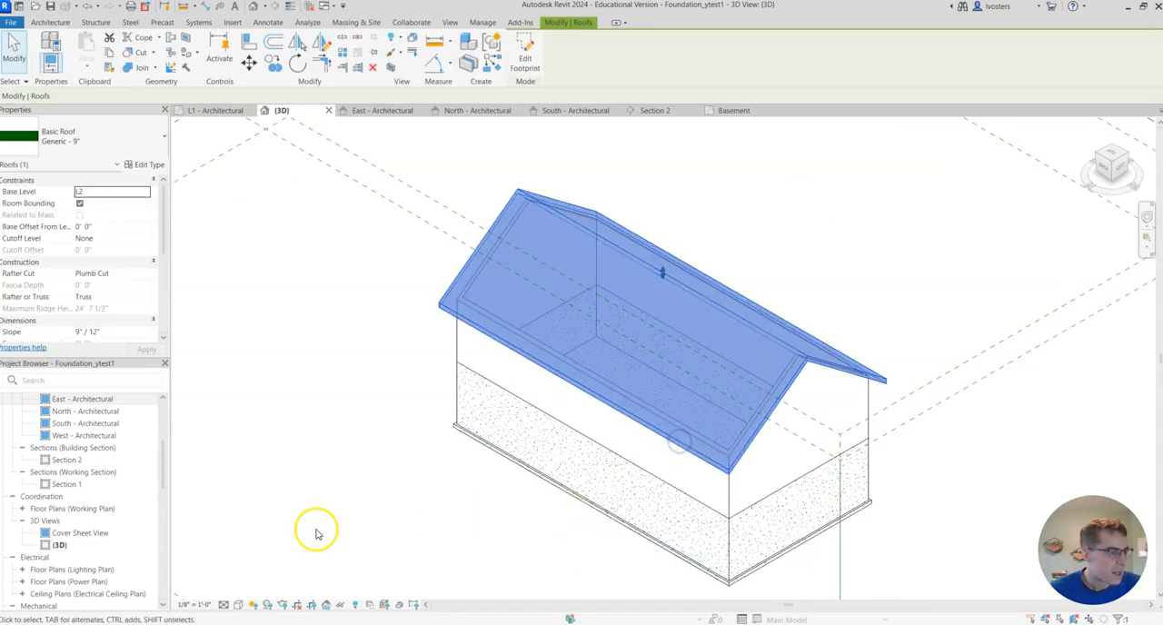
{"action": "left_click", "coordinate": [339, 605]}
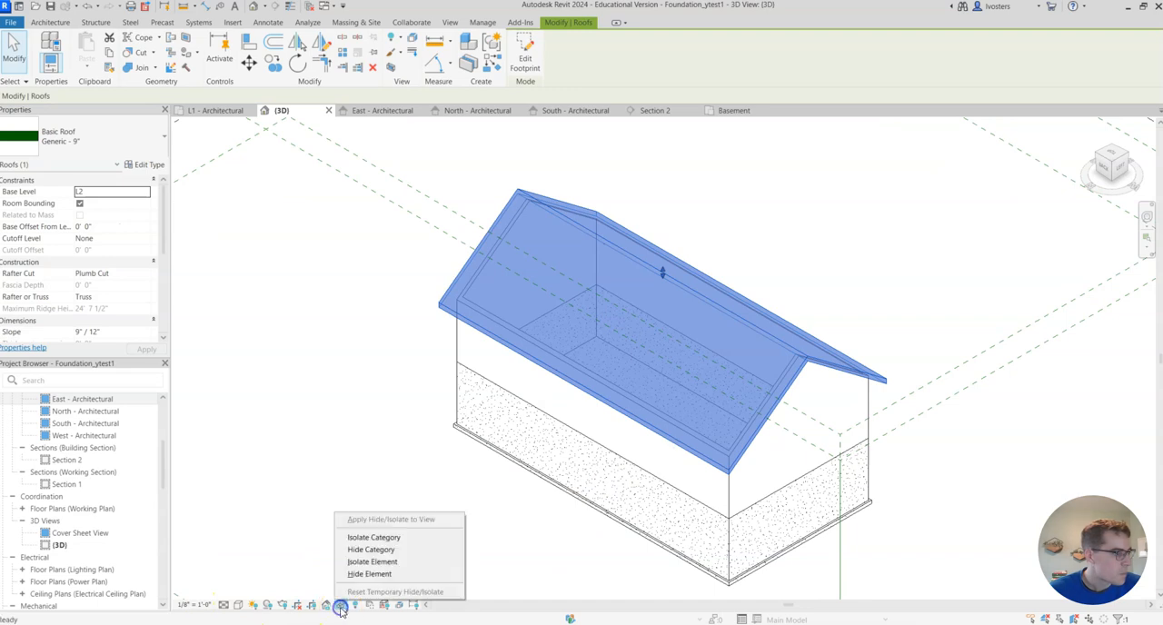
{"action": "left_click", "coordinate": [404, 574]}
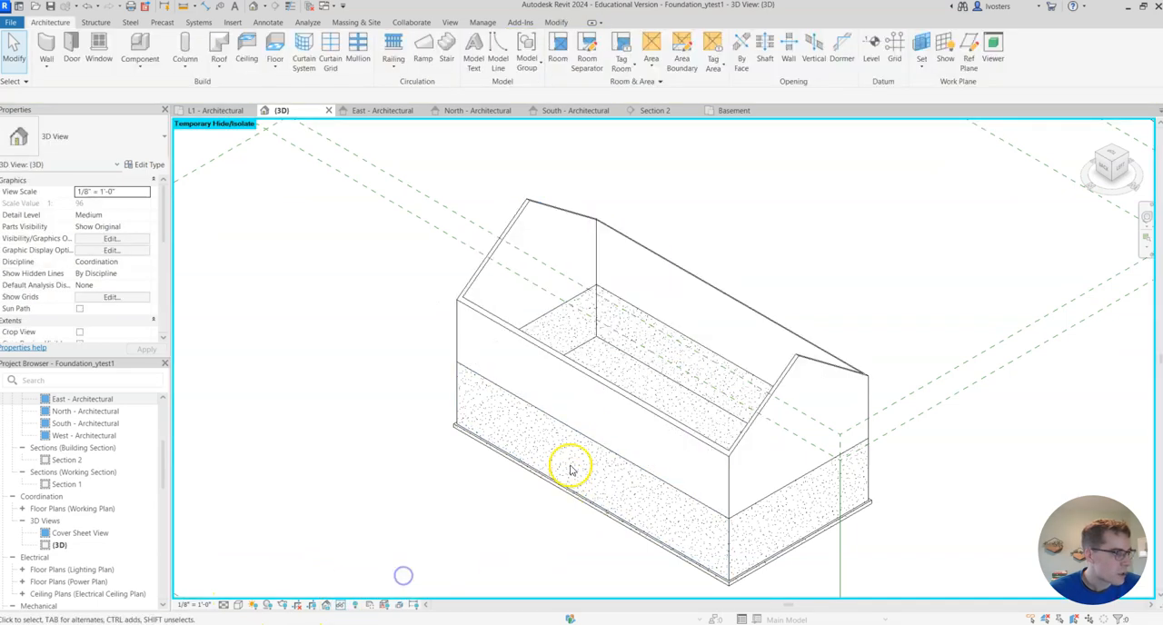
{"action": "left_click", "coordinate": [600, 392]}
{"action": "left_click", "coordinate": [340, 605]}
{"action": "left_click", "coordinate": [373, 574]}
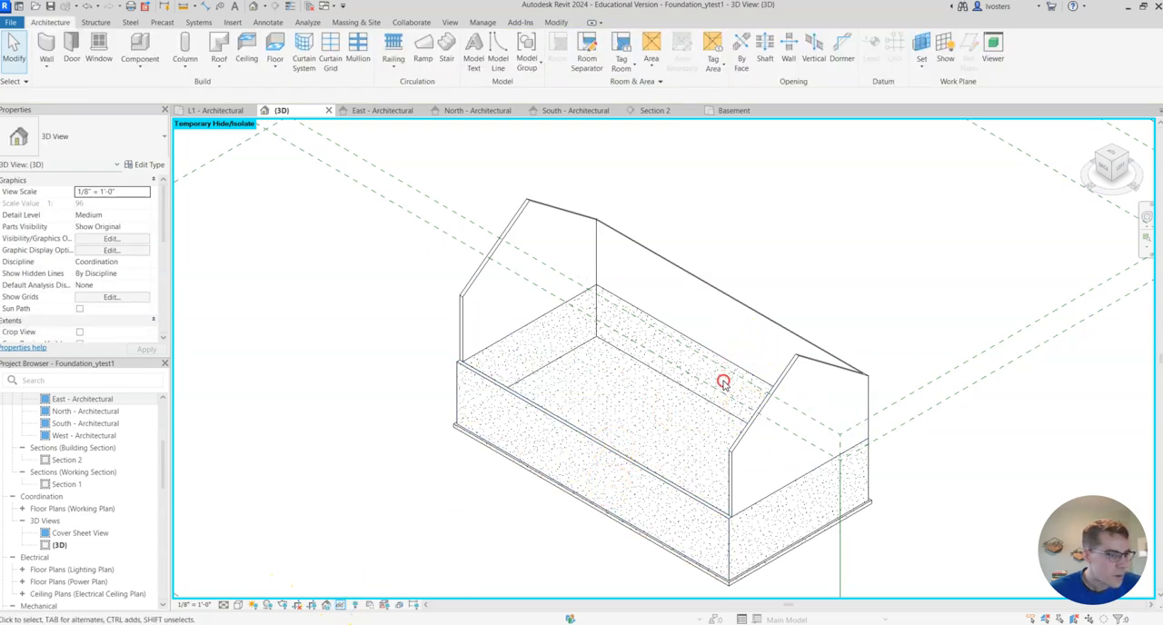
- Inspect the basement stair and its railings in 3D from the right-back corner of the house
{"action": "left_click", "coordinate": [1099, 157]}
{"action": "scroll", "coordinate": [740, 172], "scroll_direction": "up", "scroll_amount": 5}
{"action": "middle_click_drag", "start_coordinate": [808, 398], "coordinate": [736, 108]}
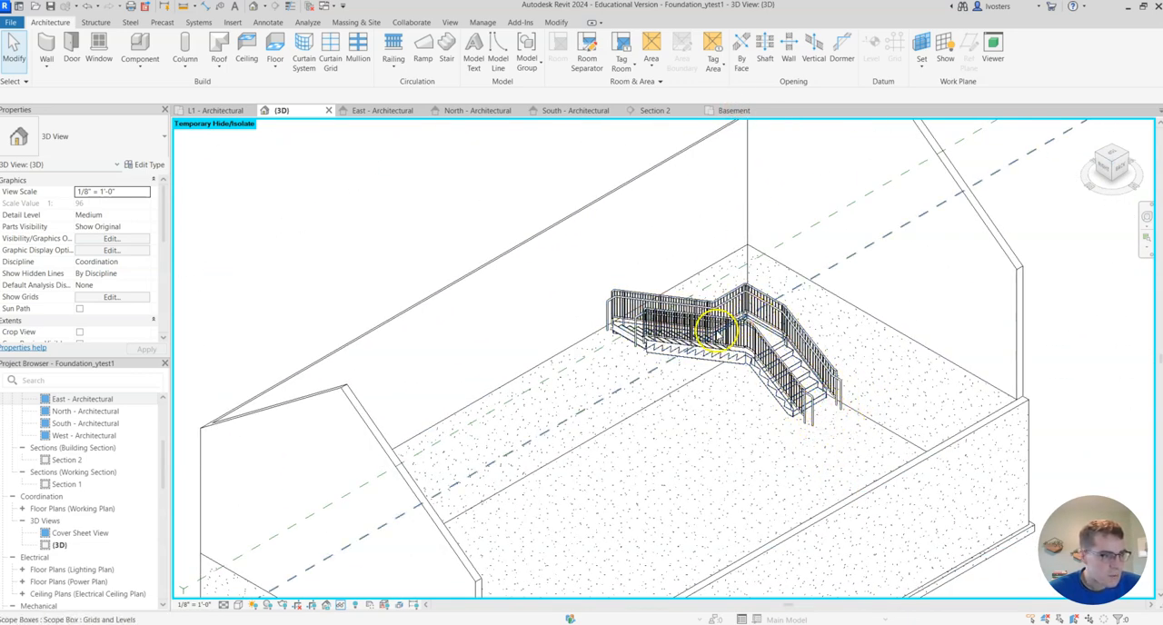
{"action": "scroll", "coordinate": [723, 365], "scroll_direction": "down", "scroll_amount": 5}
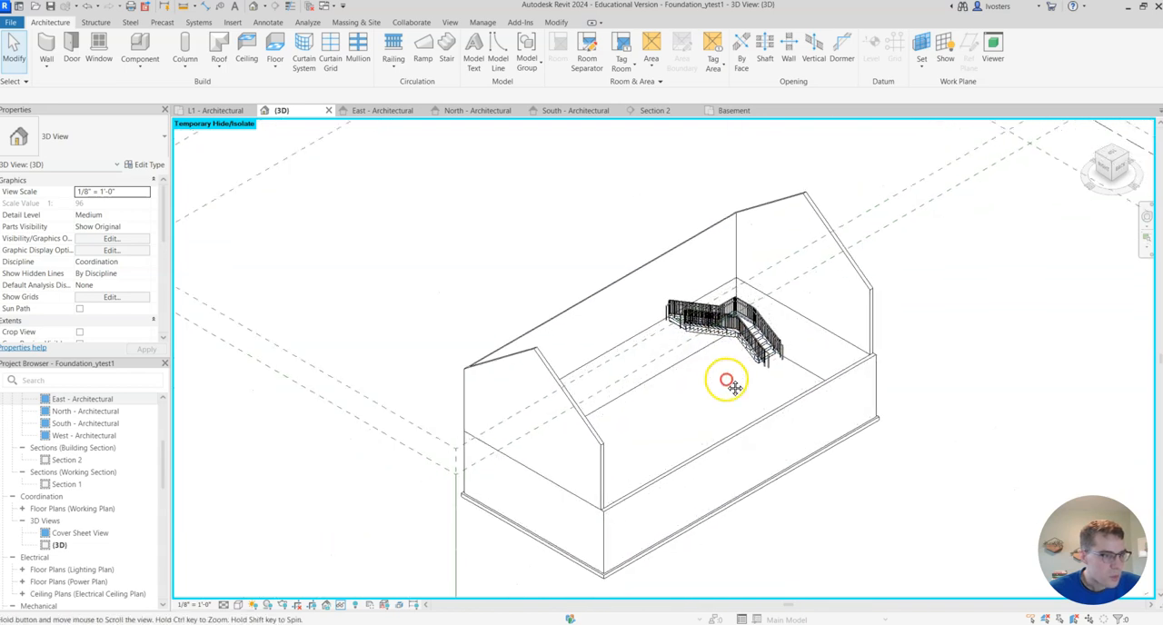
- Select the whole stair with its railings in the Basement plan and shift it slightly away from the two corner walls
{"action": "left_click", "coordinate": [737, 111]}
{"action": "scroll", "coordinate": [544, 451], "scroll_direction": "down", "scroll_amount": 3}
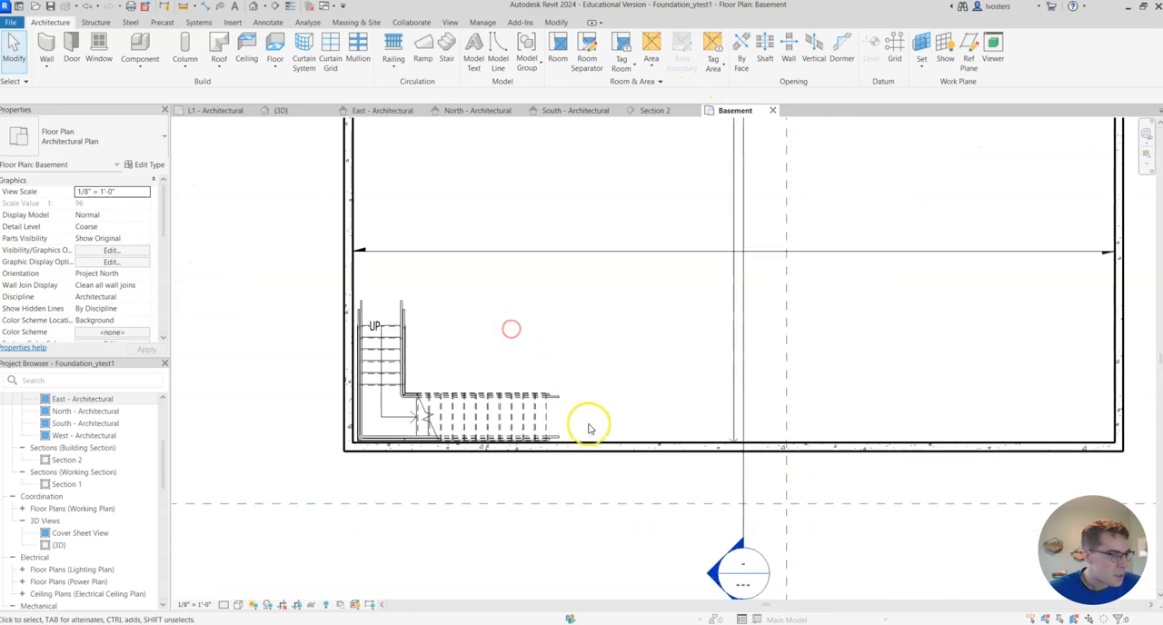
{"action": "left_click_drag", "start_coordinate": [442, 379], "coordinate": [410, 347]}
{"action": "left_click", "coordinate": [383, 285]}
{"action": "key", "text": "ctrl+z"}
{"action": "left_click_drag", "start_coordinate": [372, 267], "coordinate": [361, 296]}
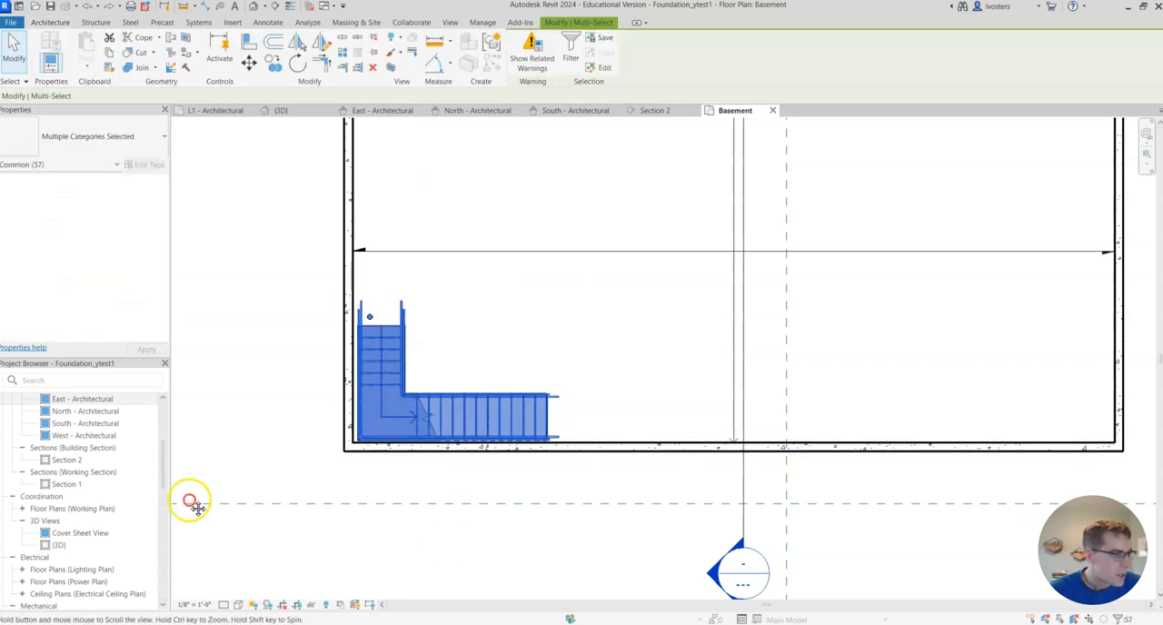
{"action": "middle_click_drag", "start_coordinate": [191, 503], "coordinate": [208, 466]}
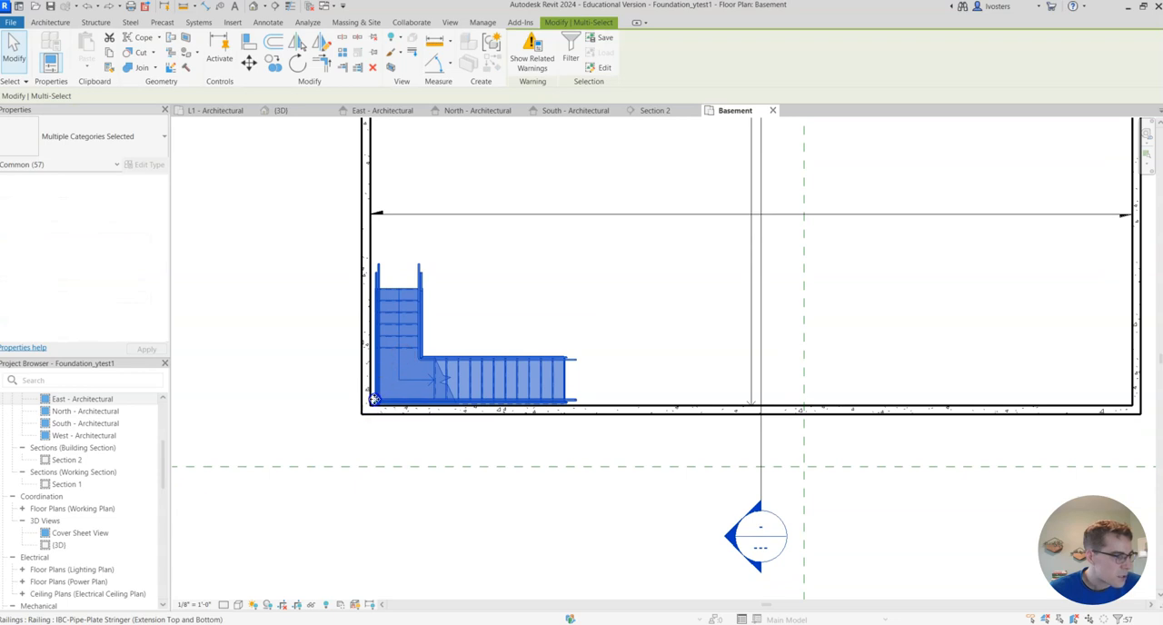
{"action": "mouse_move", "coordinate": [373, 397]}
{"action": "left_mouse_down"}
{"action": "mouse_move", "coordinate": [377, 363]}
{"action": "mouse_move", "coordinate": [374, 401]}
{"action": "left_mouse_up"}
{"action": "left_click_drag", "start_coordinate": [418, 366], "coordinate": [375, 401]}
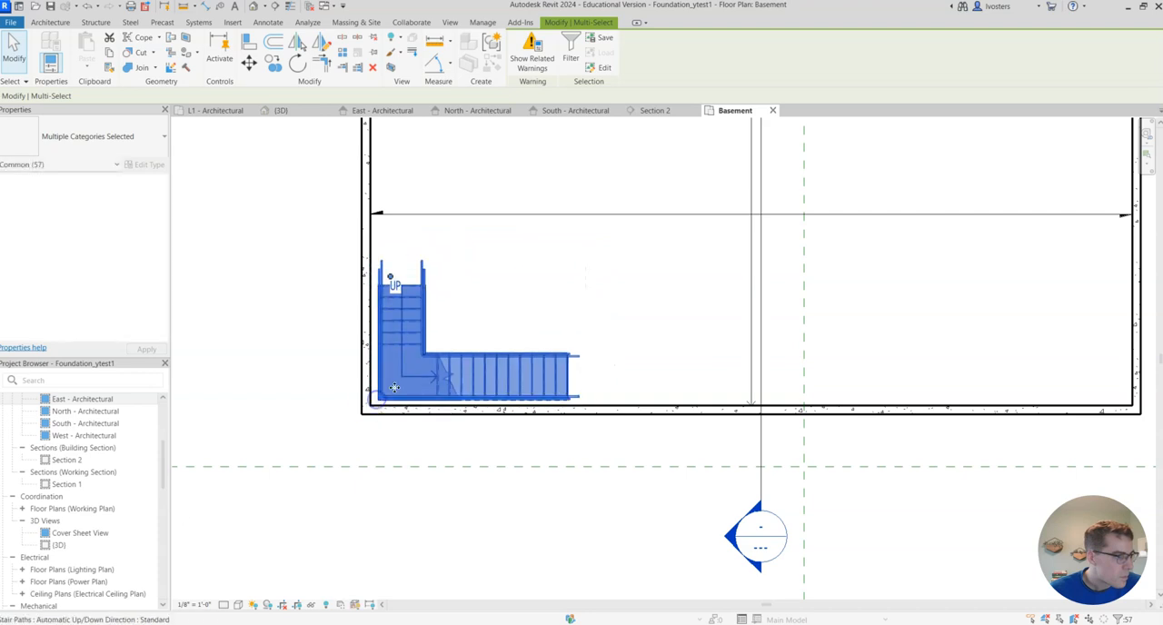
{"action": "left_click", "coordinate": [657, 313]}
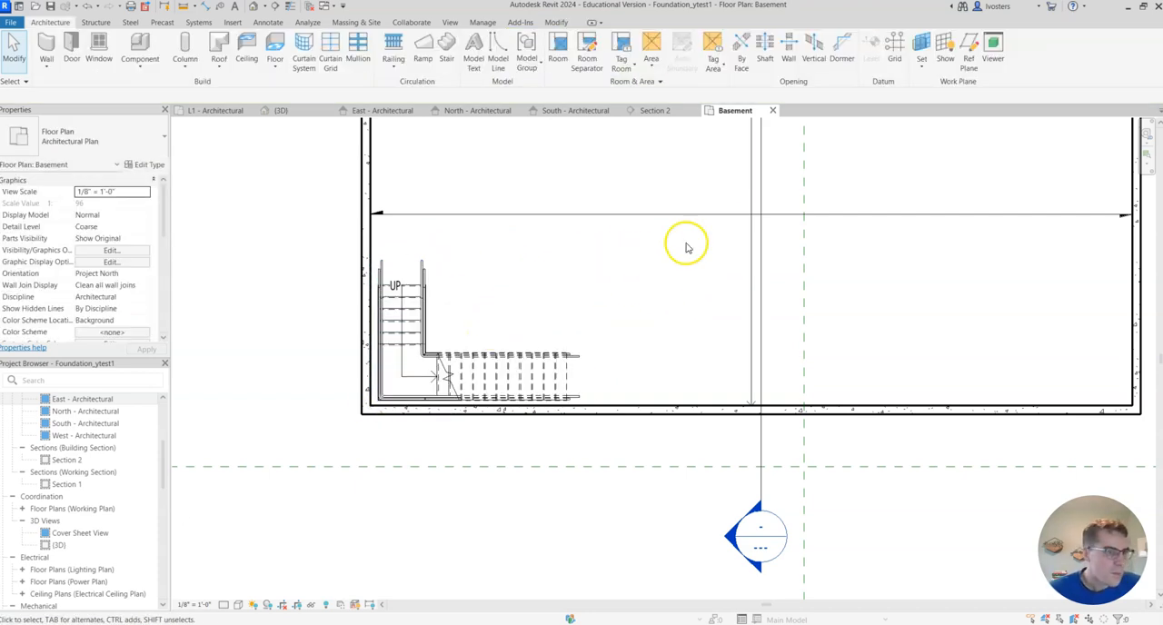
- Look over the repositioned stair in the Basement plan and view it in Section 2
{"action": "scroll", "coordinate": [654, 268], "scroll_direction": "down", "scroll_amount": 5}
{"action": "middle_click_drag", "start_coordinate": [649, 208], "coordinate": [552, 281]}
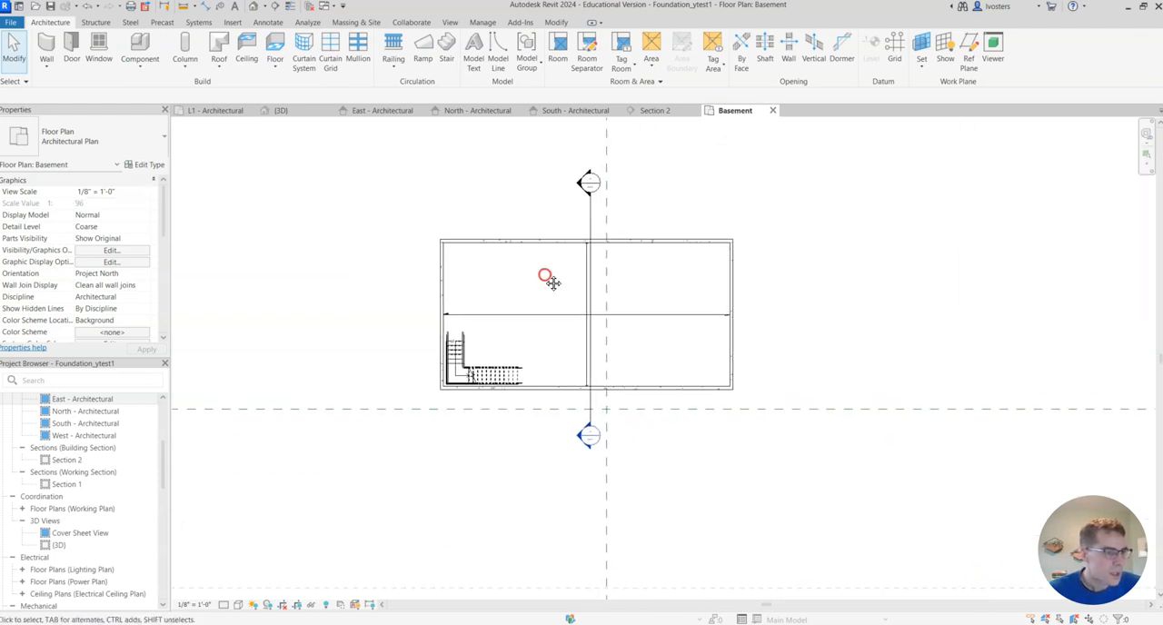
{"action": "scroll", "coordinate": [553, 284], "scroll_direction": "up", "scroll_amount": 3}
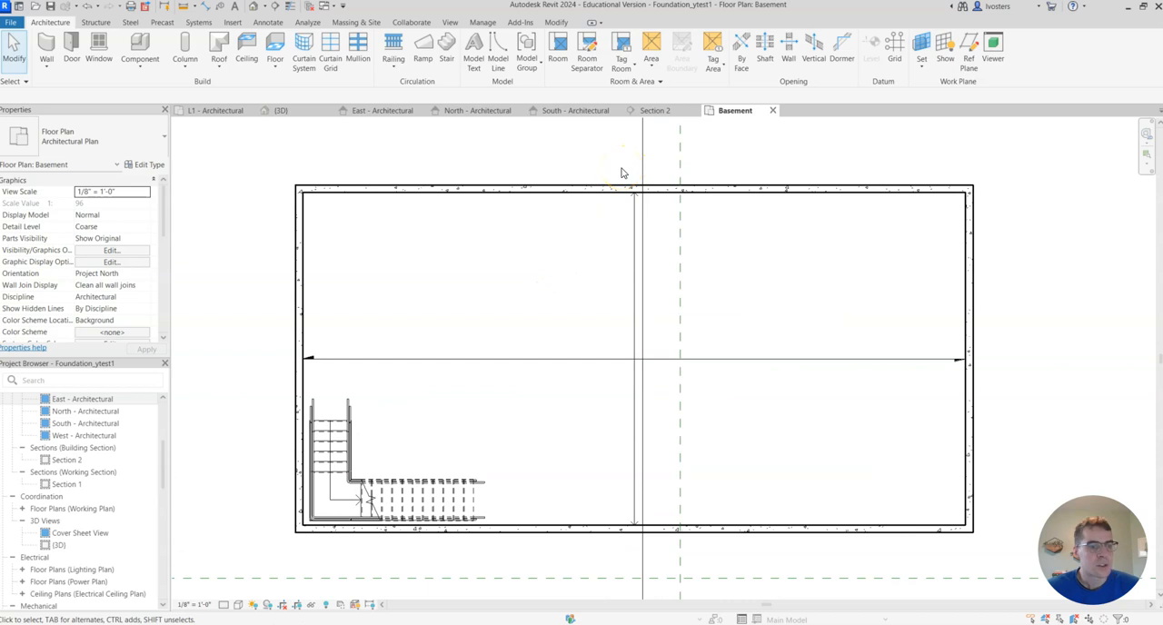
{"action": "left_click", "coordinate": [671, 110]}
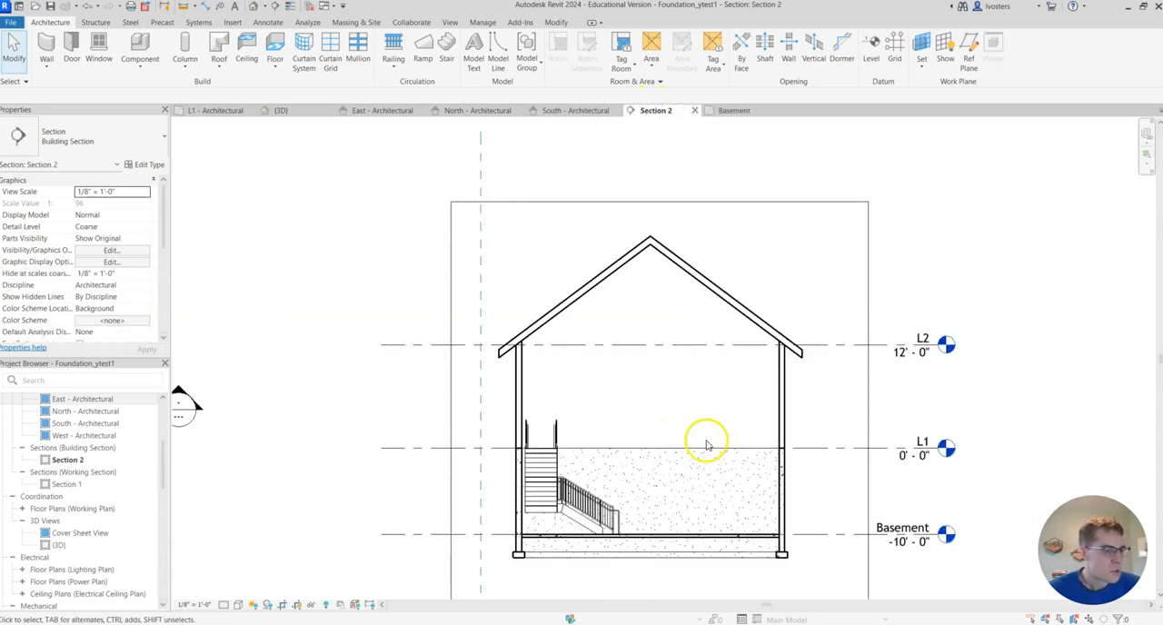